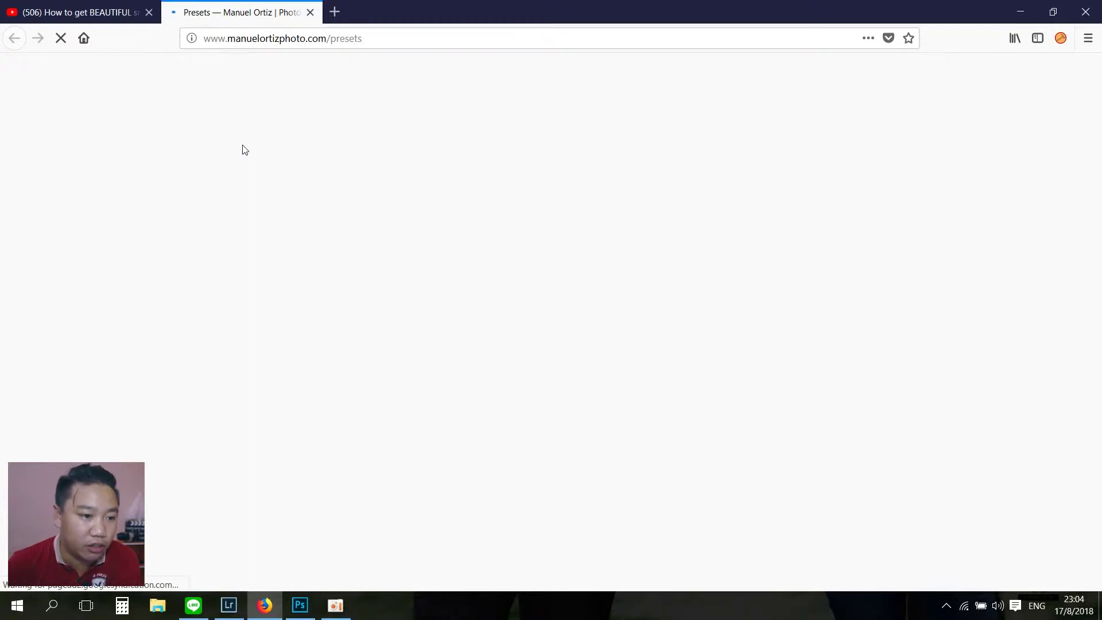
Step: Switch to the YouTube smooth-skin tutorial tab
{"action": "key", "text": "ctrl+Tab"}
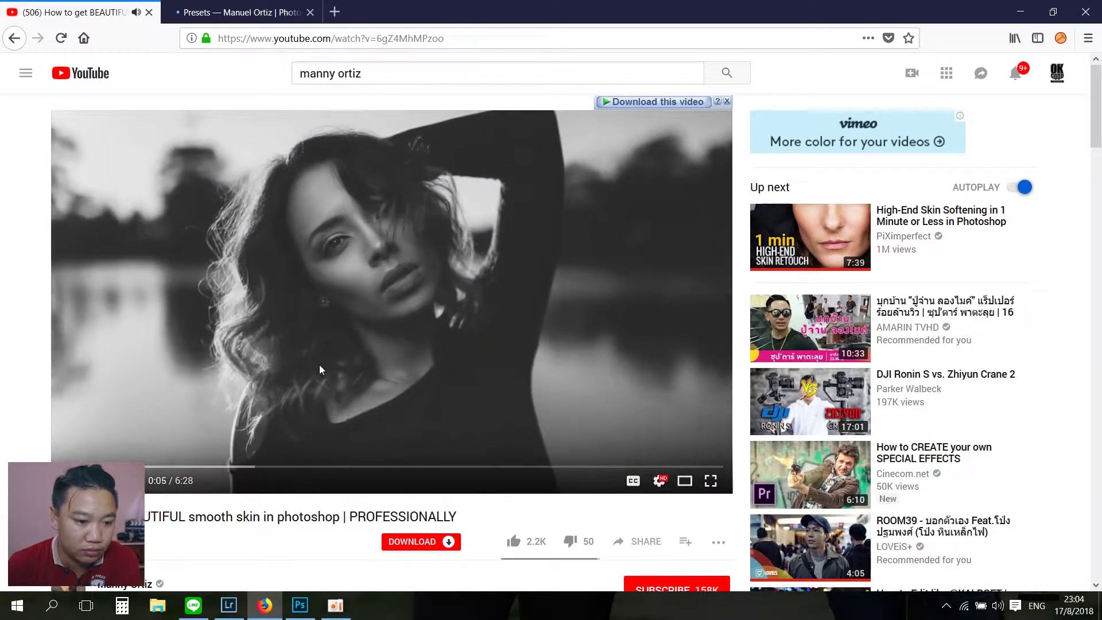
Step: Return to the Presets page and open the free Frequency Separation Photoshop Action product
{"action": "key", "text": "ctrl+Tab"}
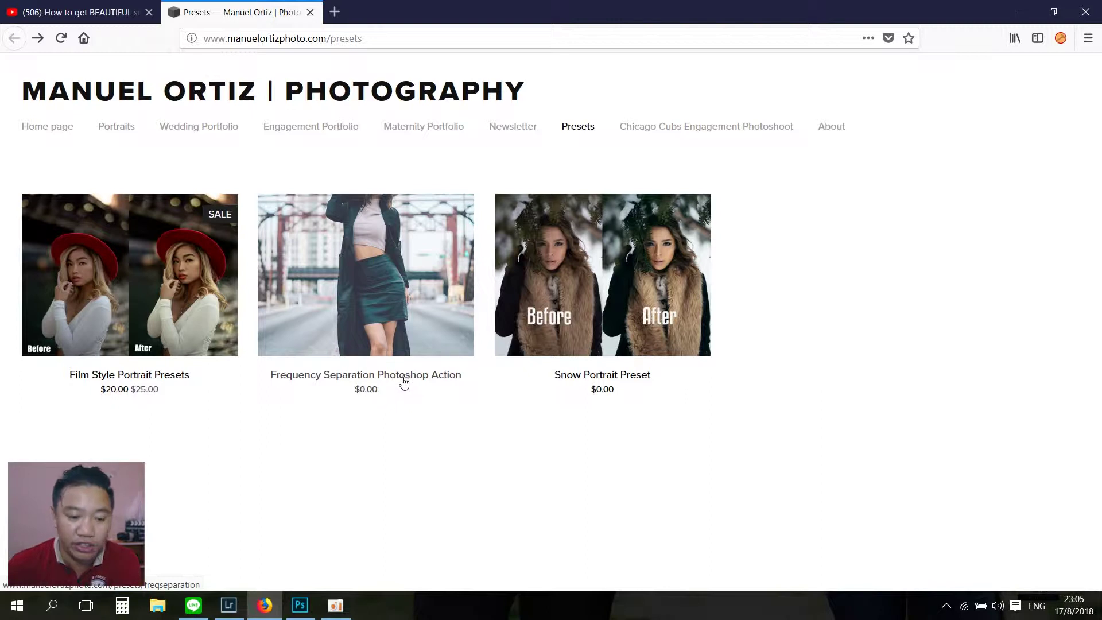
{"action": "left_click", "coordinate": [386, 340]}
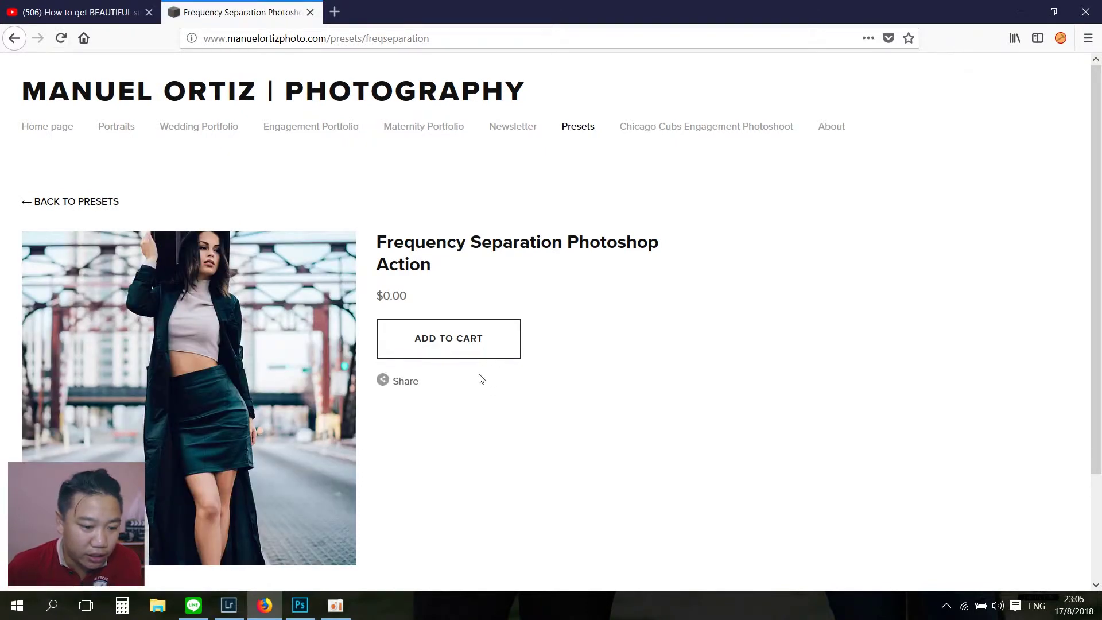
Step: Add the free Frequency Separation action to the cart and view the $0.00 cart
{"action": "left_click", "coordinate": [444, 342]}
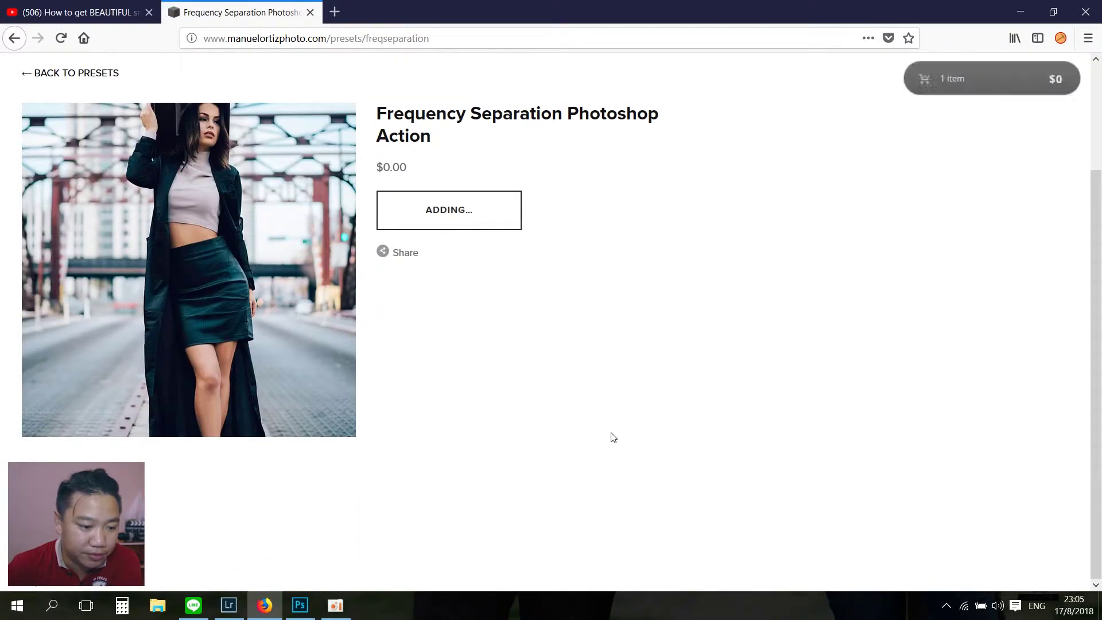
{"action": "scroll", "coordinate": [610, 432], "scroll_direction": "down", "scroll_amount": 2}
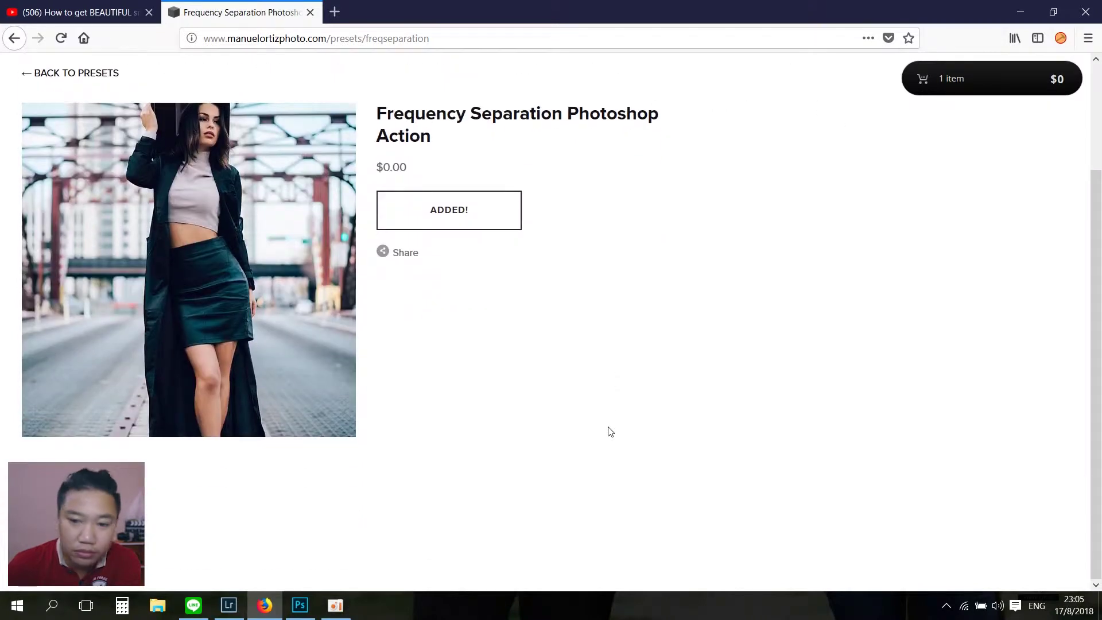
{"action": "left_click", "coordinate": [924, 81]}
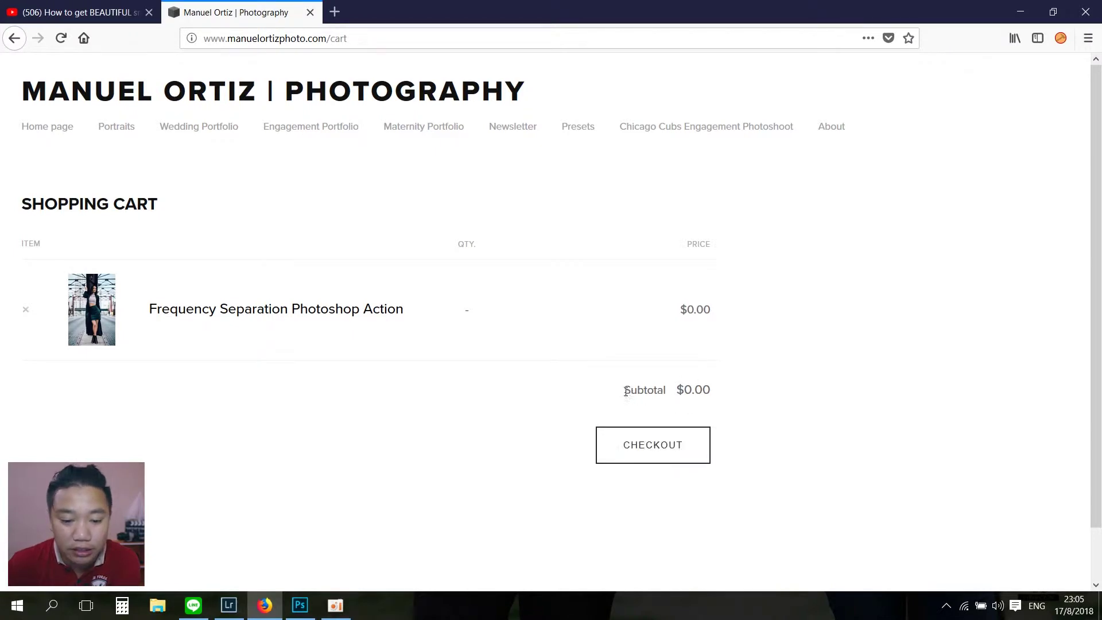
{"action": "left_click_drag", "start_coordinate": [625, 391], "coordinate": [708, 389]}
{"action": "left_click", "coordinate": [714, 393]}
Step: Proceed to checkout and enter the buyer's e-mail address
{"action": "left_click", "coordinate": [656, 460]}
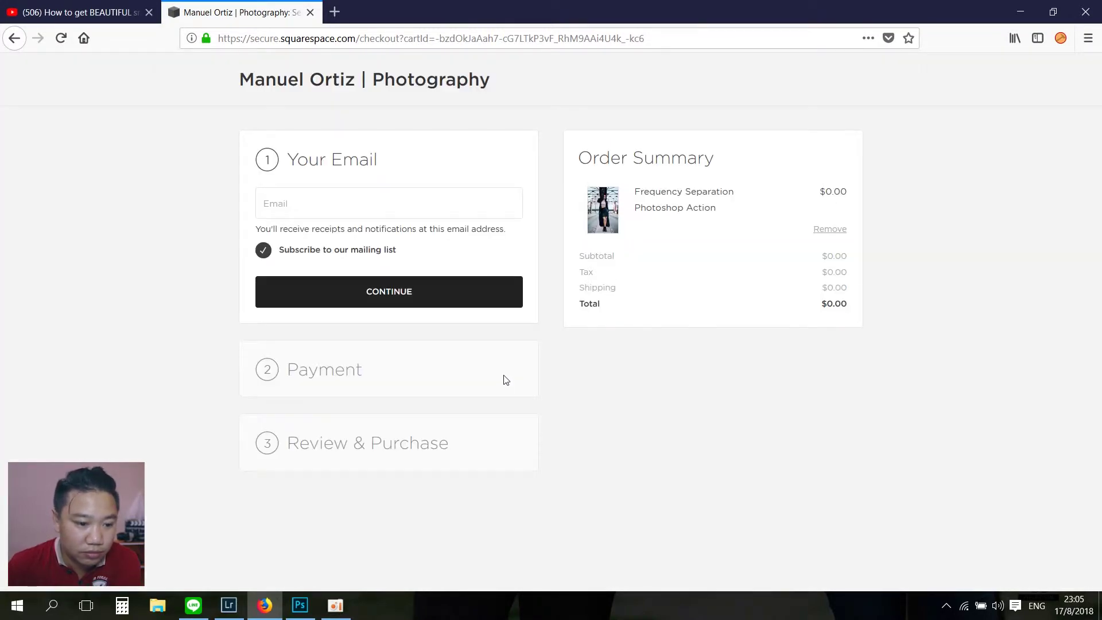
{"action": "left_click", "coordinate": [342, 198]}
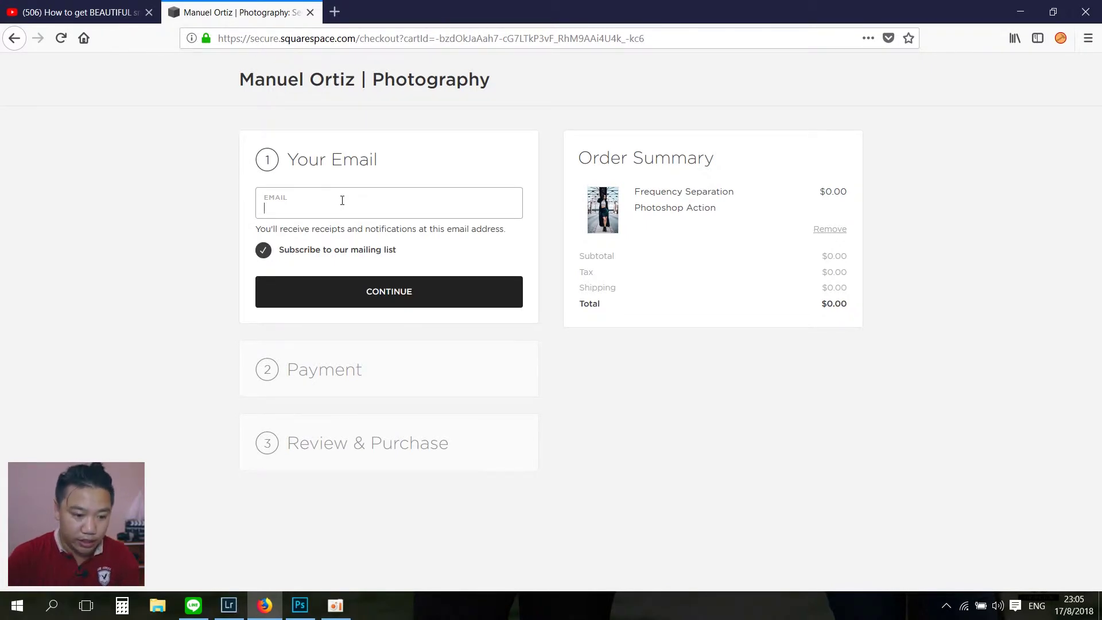
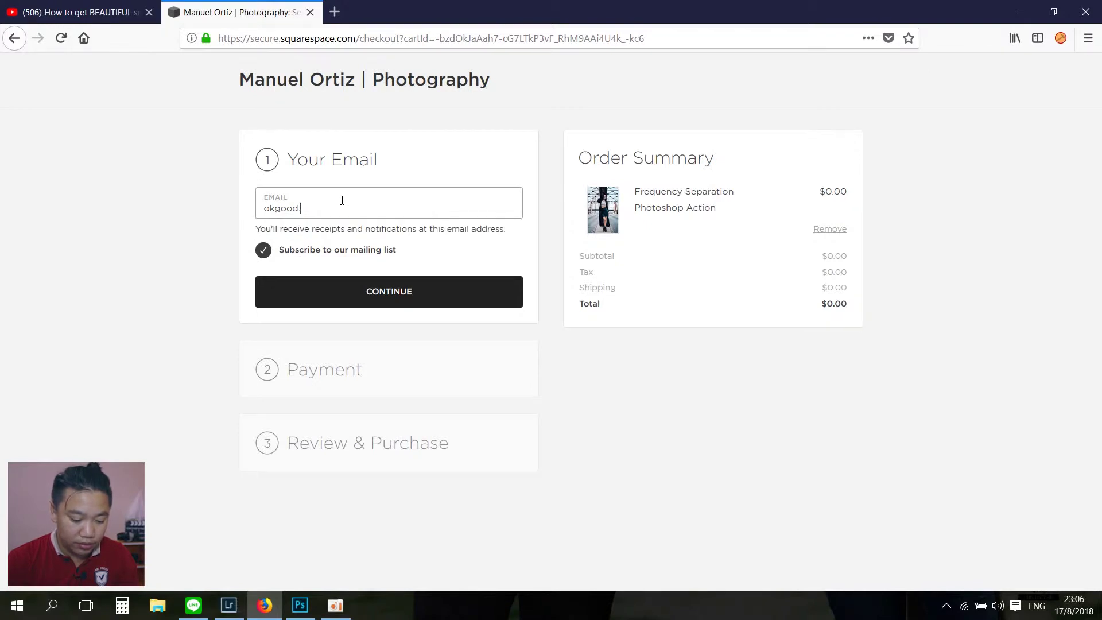
Step: Continue to payment and enter the buyer's first name, last name and street address
{"action": "left_click", "coordinate": [372, 299]}
{"action": "scroll", "coordinate": [444, 402], "scroll_direction": "down", "scroll_amount": 3}
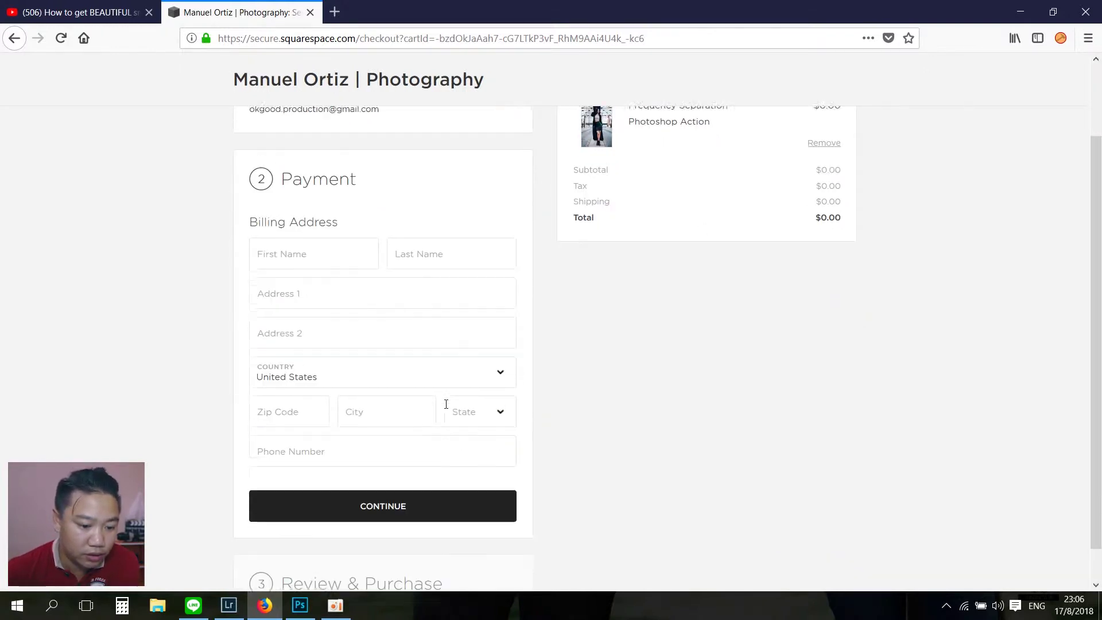
{"action": "scroll", "coordinate": [445, 401], "scroll_direction": "up", "scroll_amount": 3}
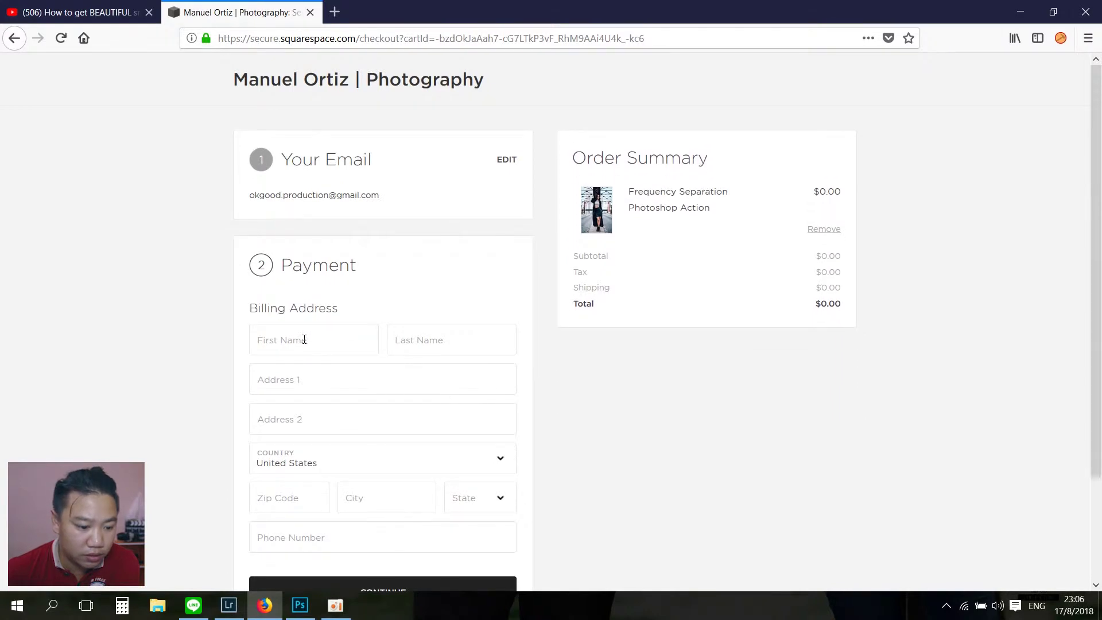
{"action": "left_click", "coordinate": [304, 339]}
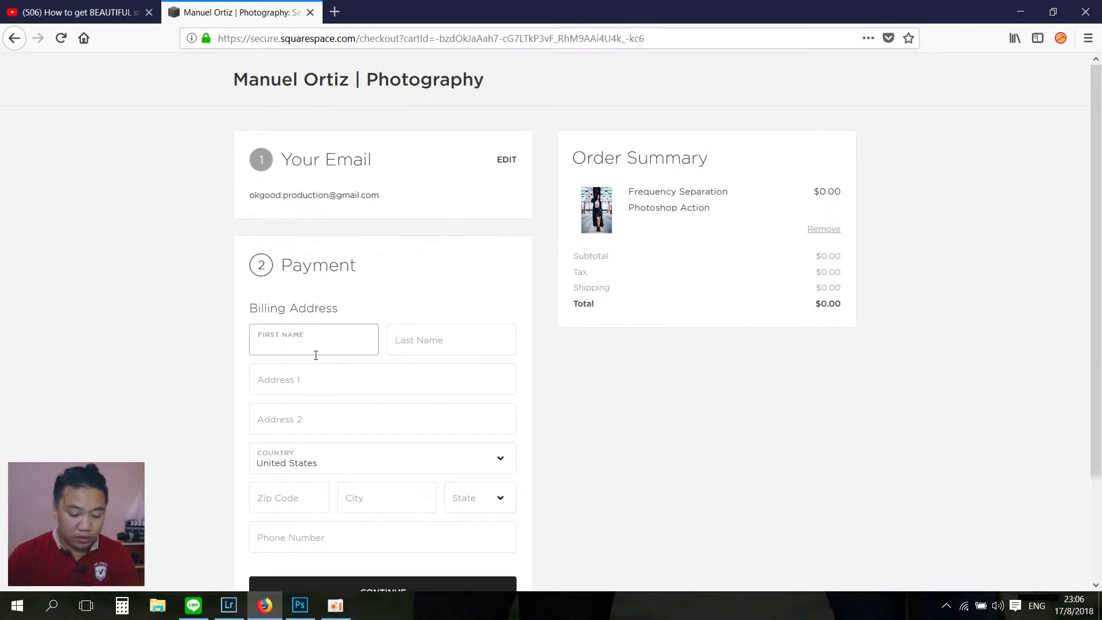
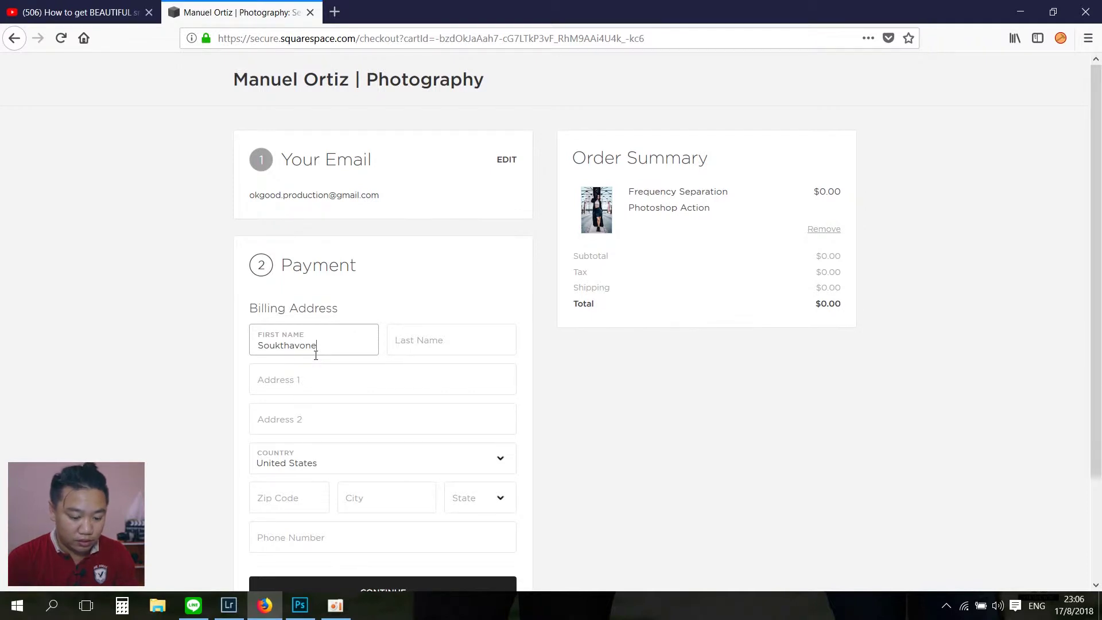
{"action": "key", "text": "Tab"}
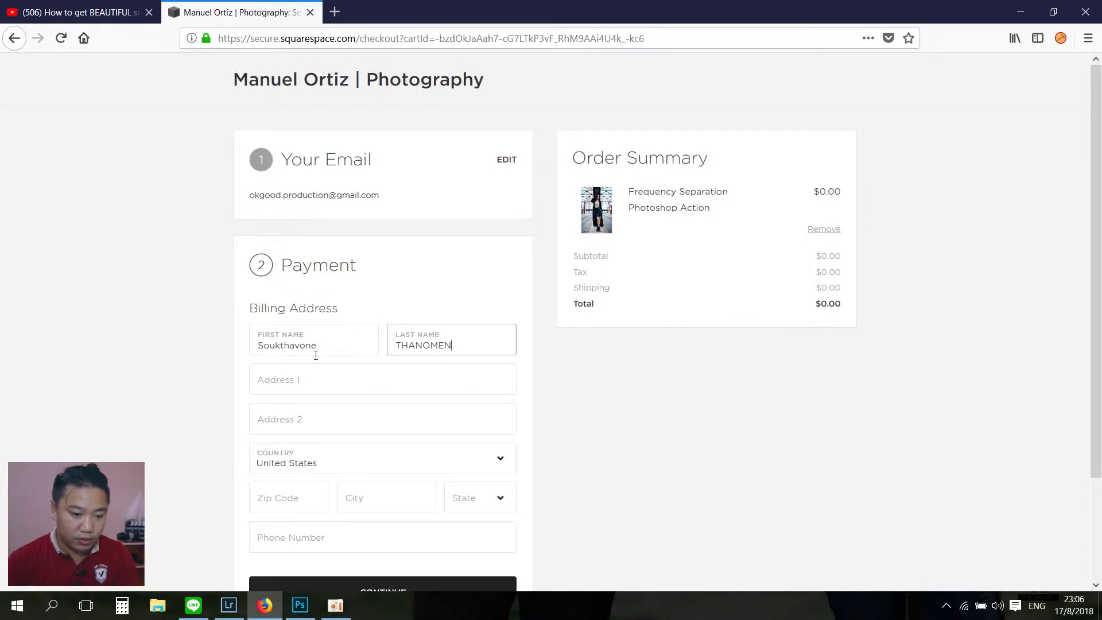
{"action": "left_click", "coordinate": [339, 369]}
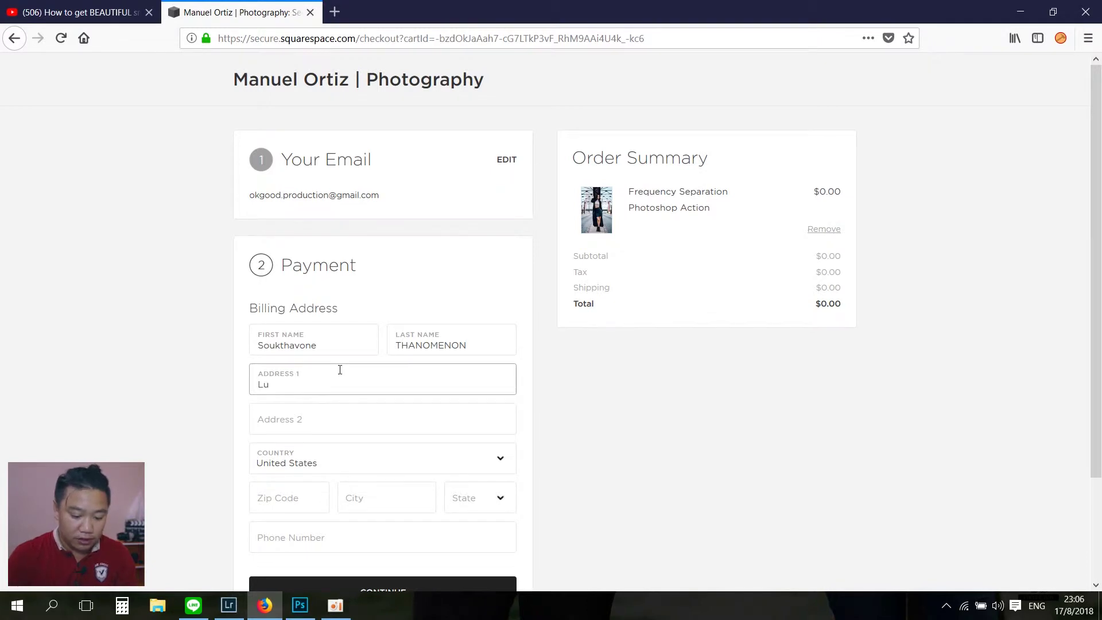
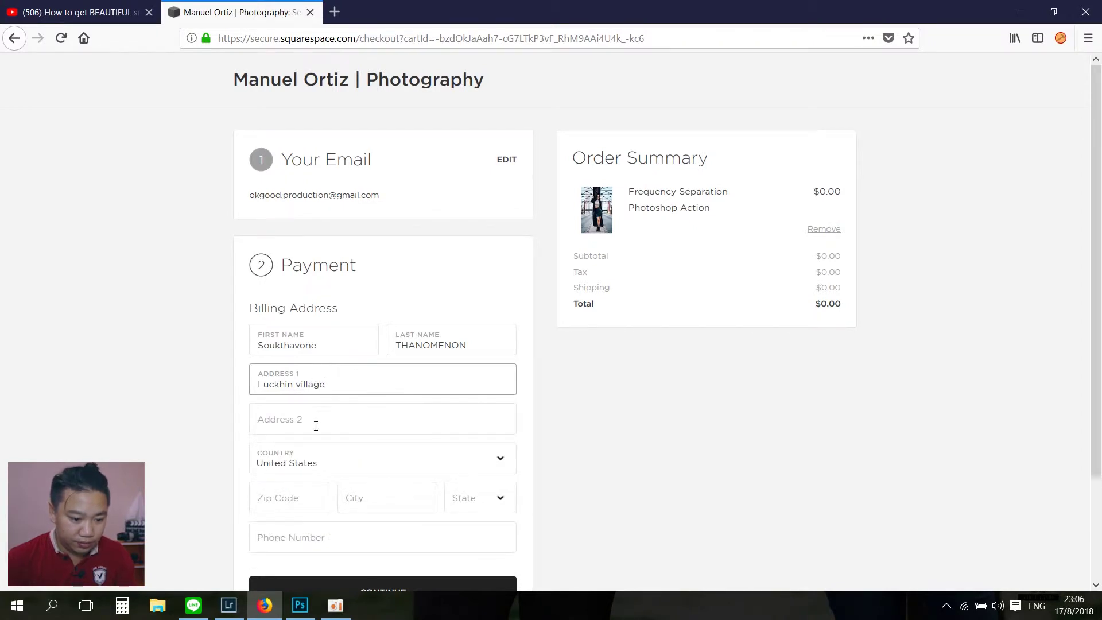
Step: Choose the billing country, fill in postal code, city, province and phone number, then continue
{"action": "left_click", "coordinate": [313, 464]}
{"action": "scroll", "coordinate": [348, 265], "scroll_direction": "up", "scroll_amount": 20}
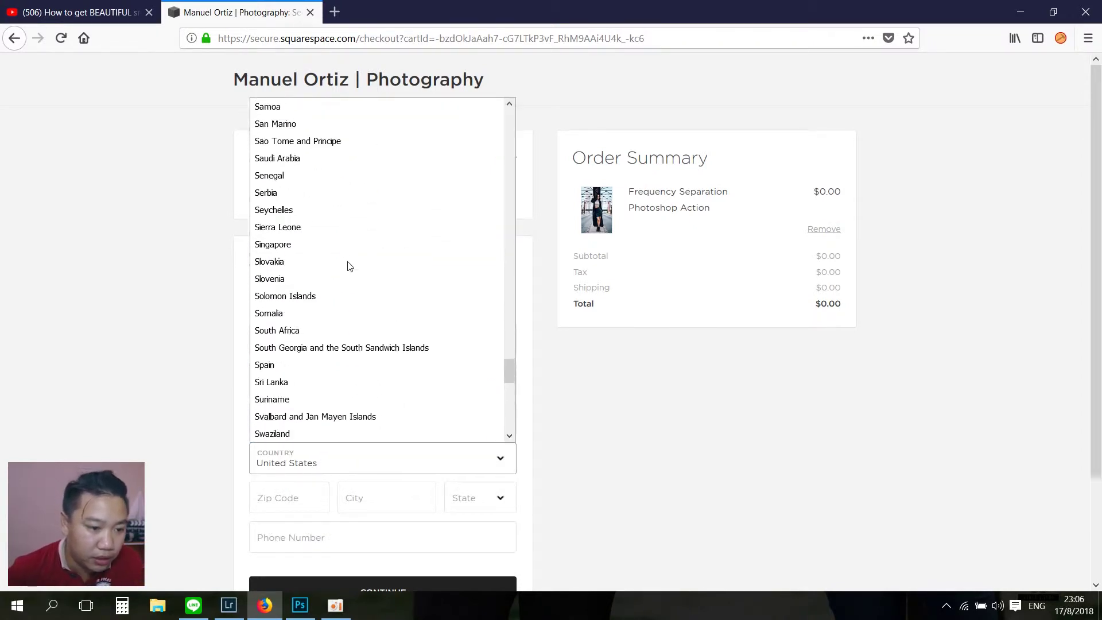
{"action": "scroll", "coordinate": [346, 270], "scroll_direction": "up", "scroll_amount": 8}
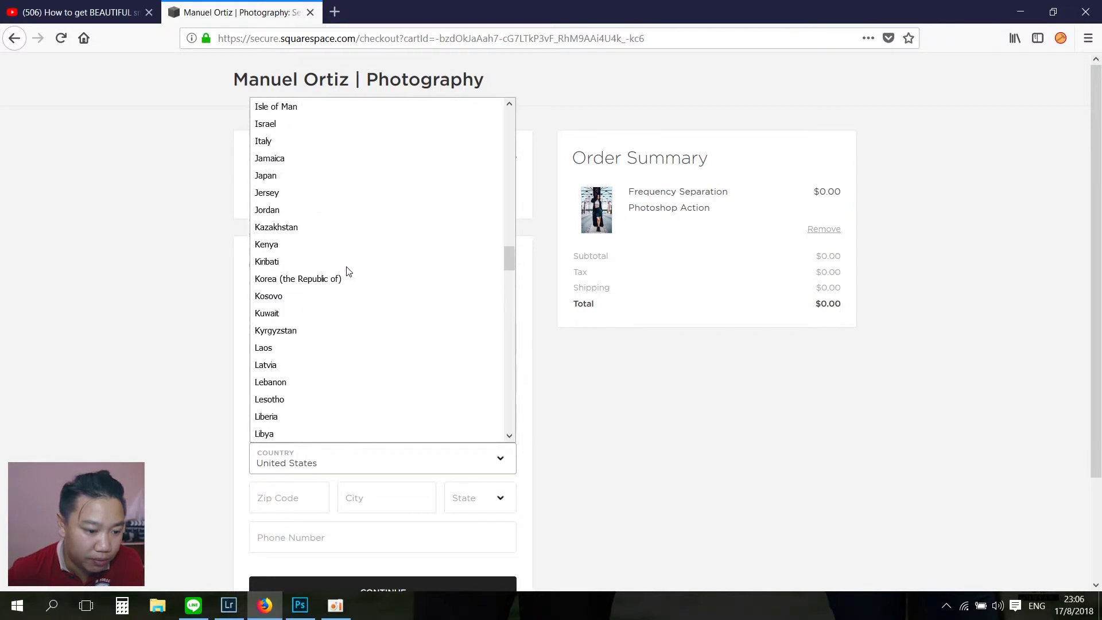
{"action": "left_click", "coordinate": [280, 346]}
{"action": "left_click", "coordinate": [293, 511]}
{"action": "type", "text": "0001"}
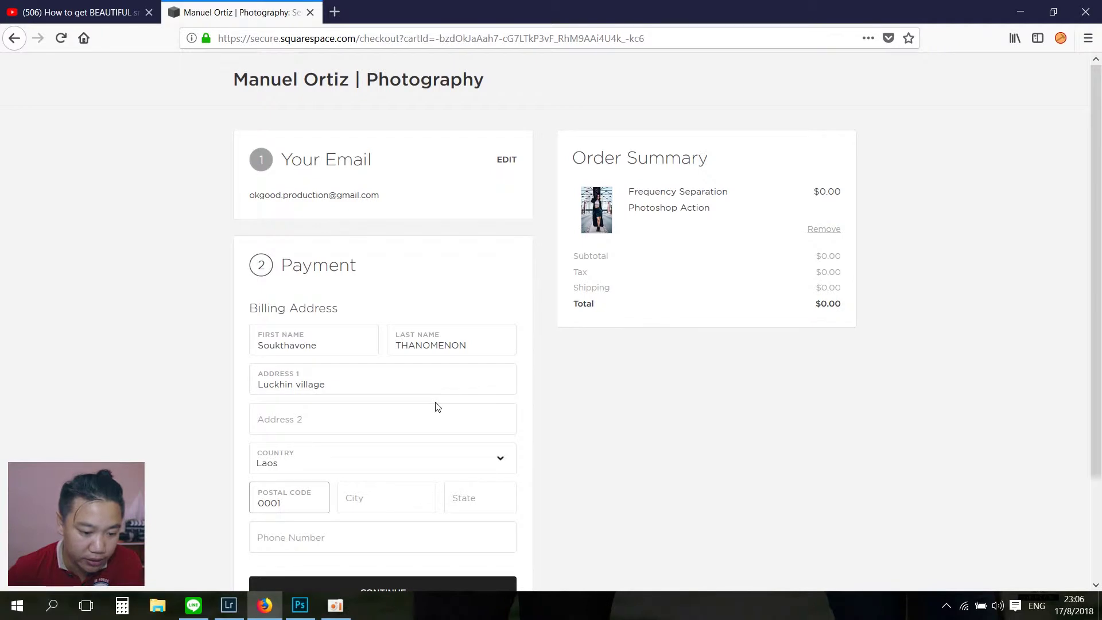
{"action": "left_click", "coordinate": [397, 503]}
{"action": "type", "text": "Sykhottabong"}
{"action": "left_click", "coordinate": [496, 496]}
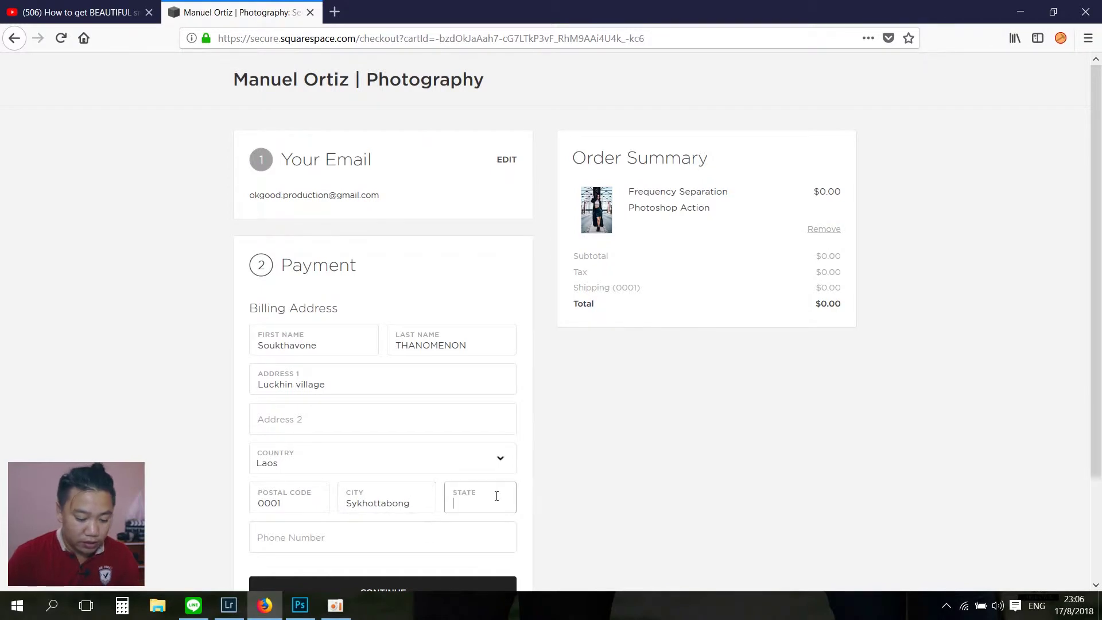
{"action": "type", "text": "Vientiane Cap"}
{"action": "left_click", "coordinate": [384, 538]}
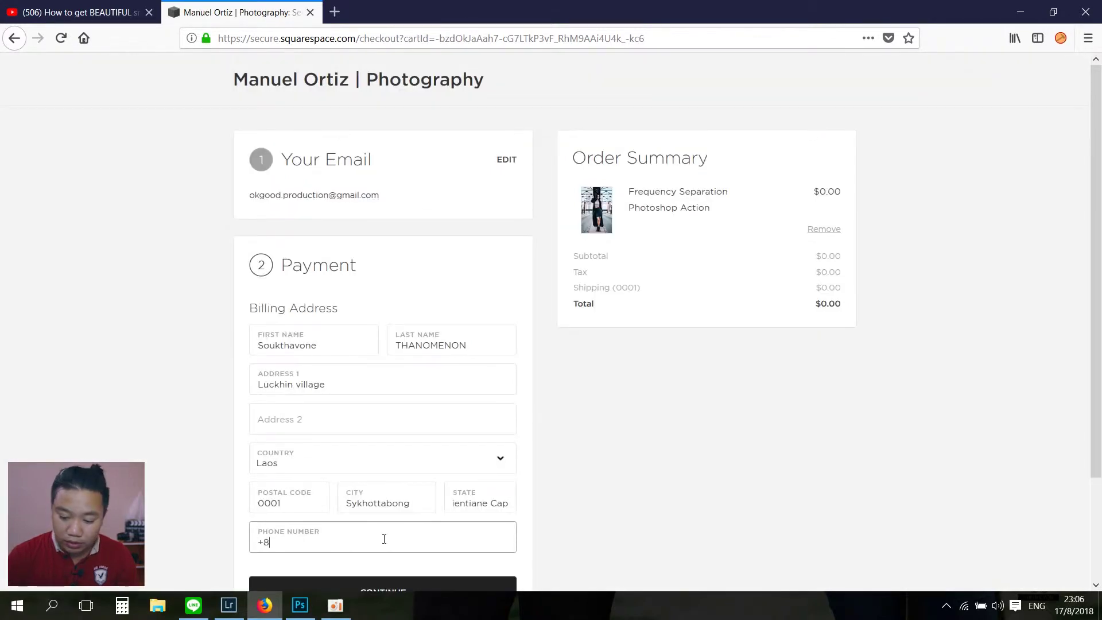
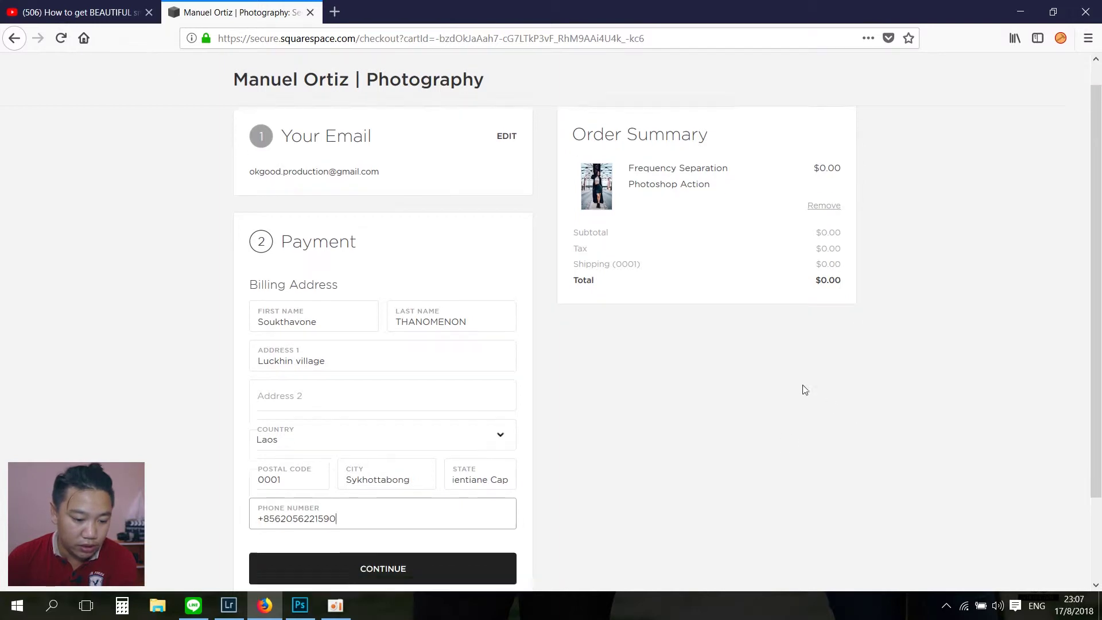
{"action": "scroll", "coordinate": [801, 388], "scroll_direction": "down", "scroll_amount": 2}
{"action": "left_click", "coordinate": [364, 467]}
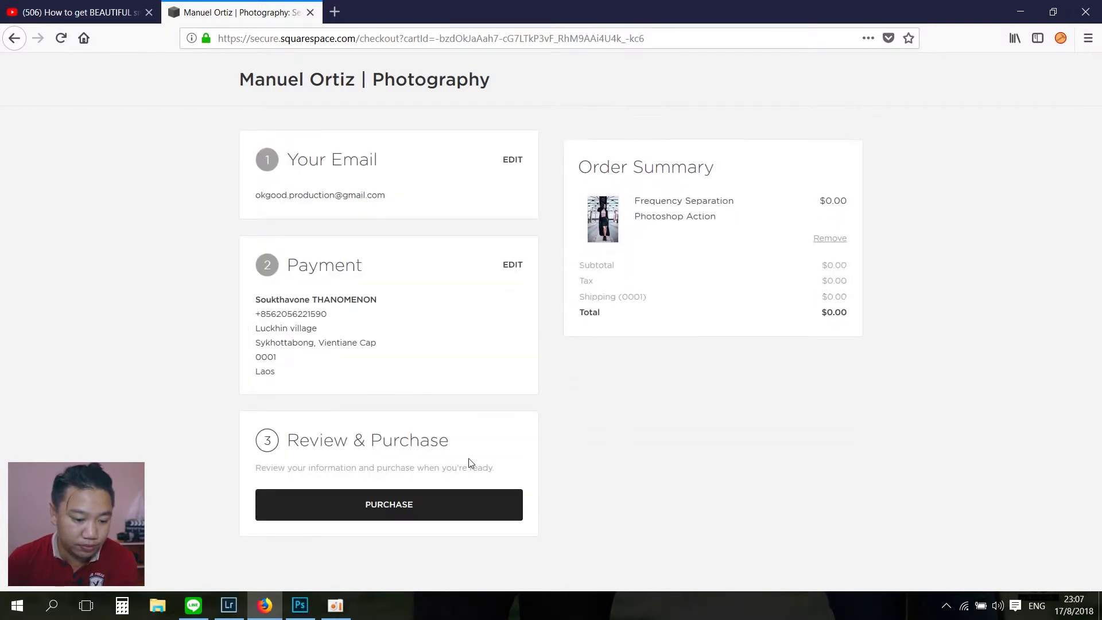
Step: Complete the free purchase and open Google in a new tab
{"action": "left_click", "coordinate": [420, 511]}
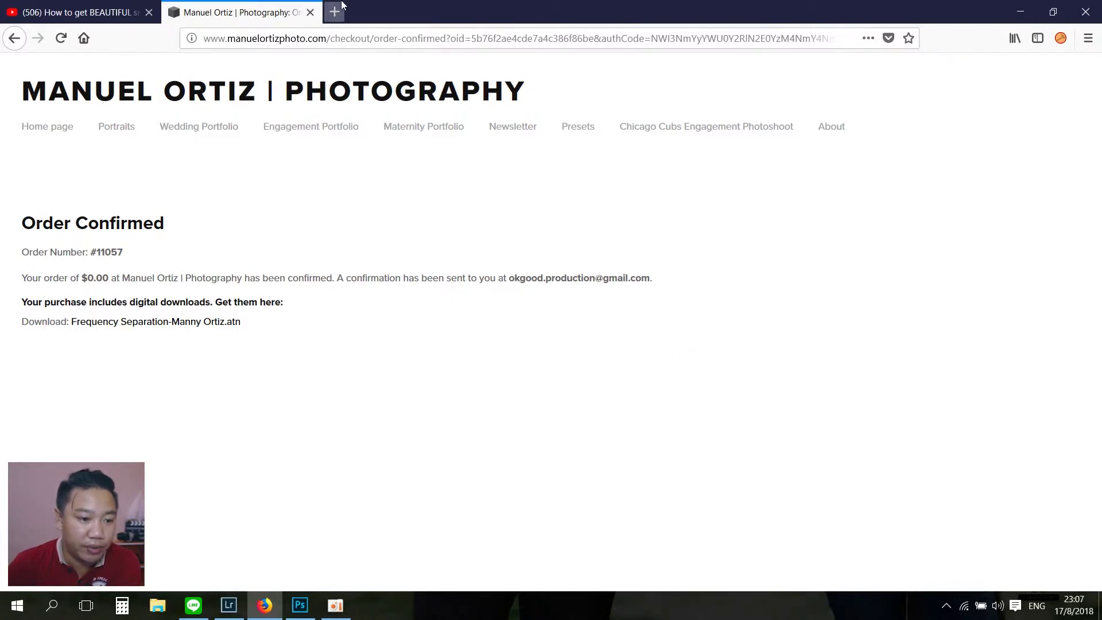
{"action": "key", "text": "ctrl+t"}
{"action": "left_click", "coordinate": [224, 178]}
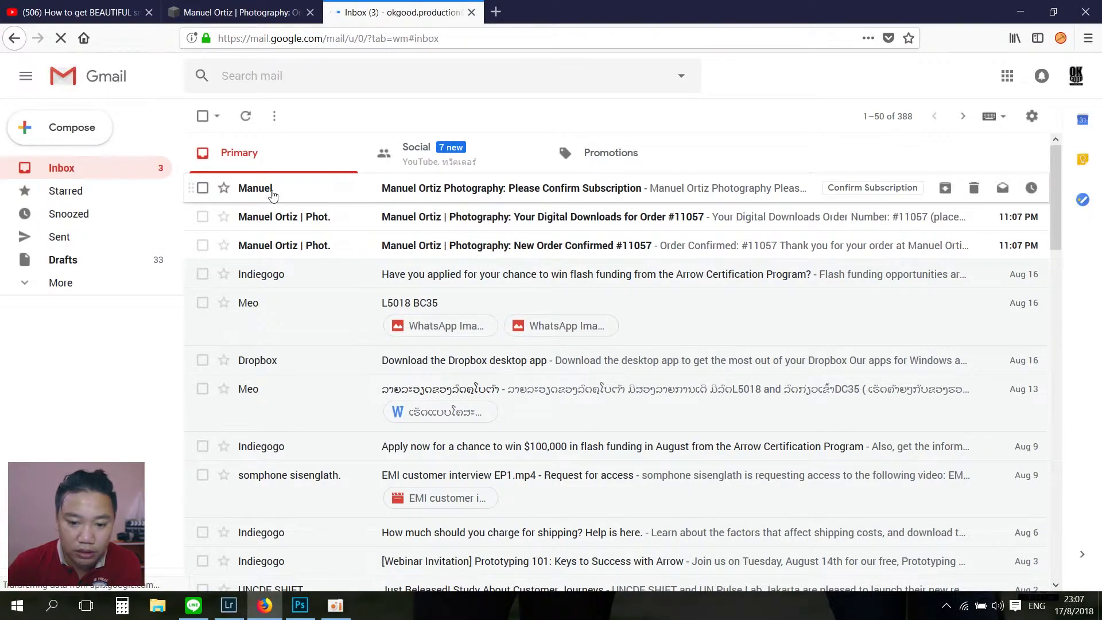
Step: Save the Frequency Separation .atn action file from the Digital Downloads email and show recent downloads
{"action": "left_click", "coordinate": [503, 223]}
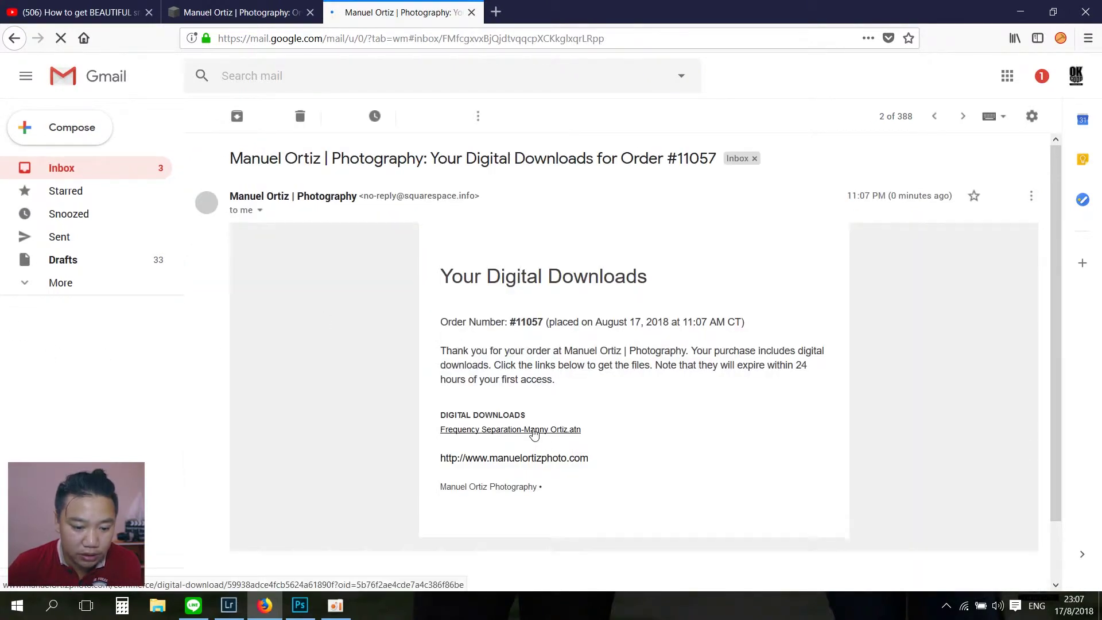
{"action": "left_click", "coordinate": [532, 431]}
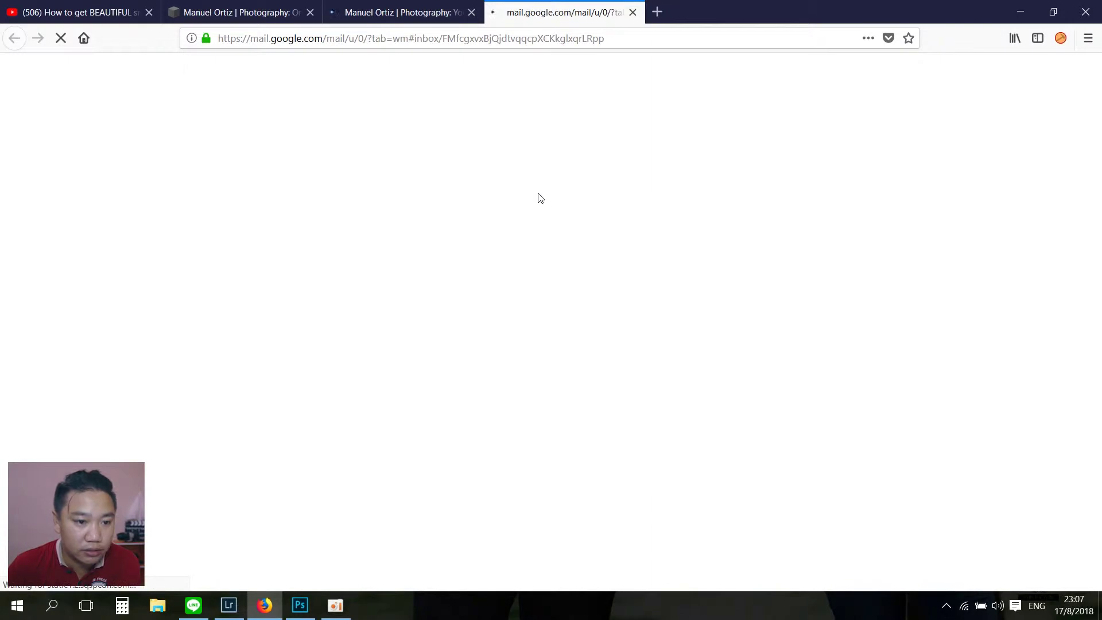
{"action": "left_click", "coordinate": [449, 358]}
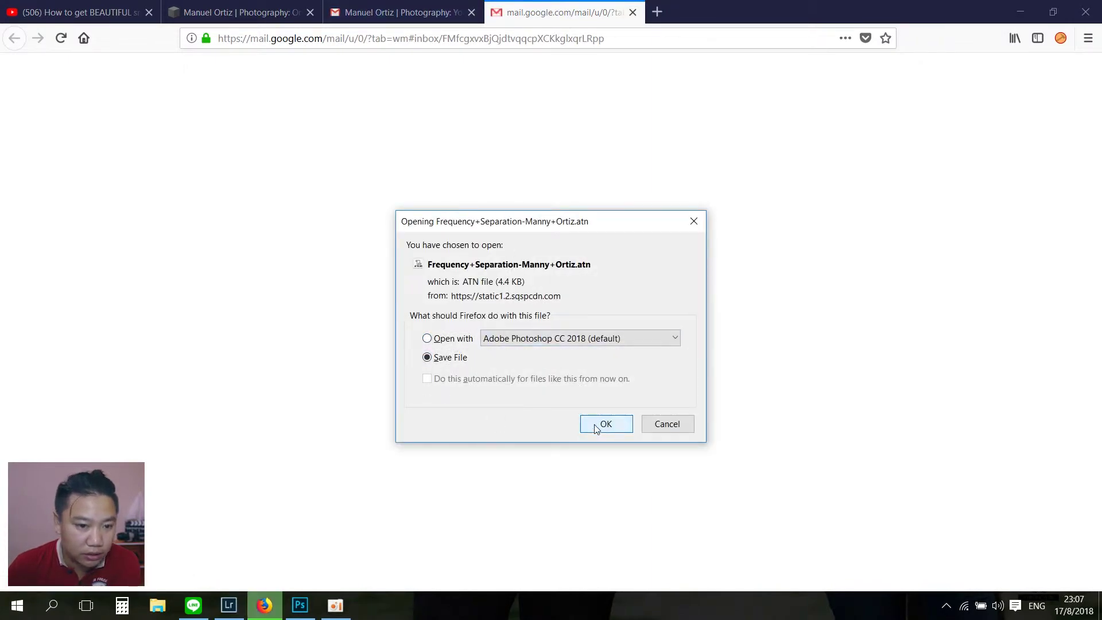
{"action": "left_click", "coordinate": [605, 425]}
{"action": "left_click", "coordinate": [991, 38]}
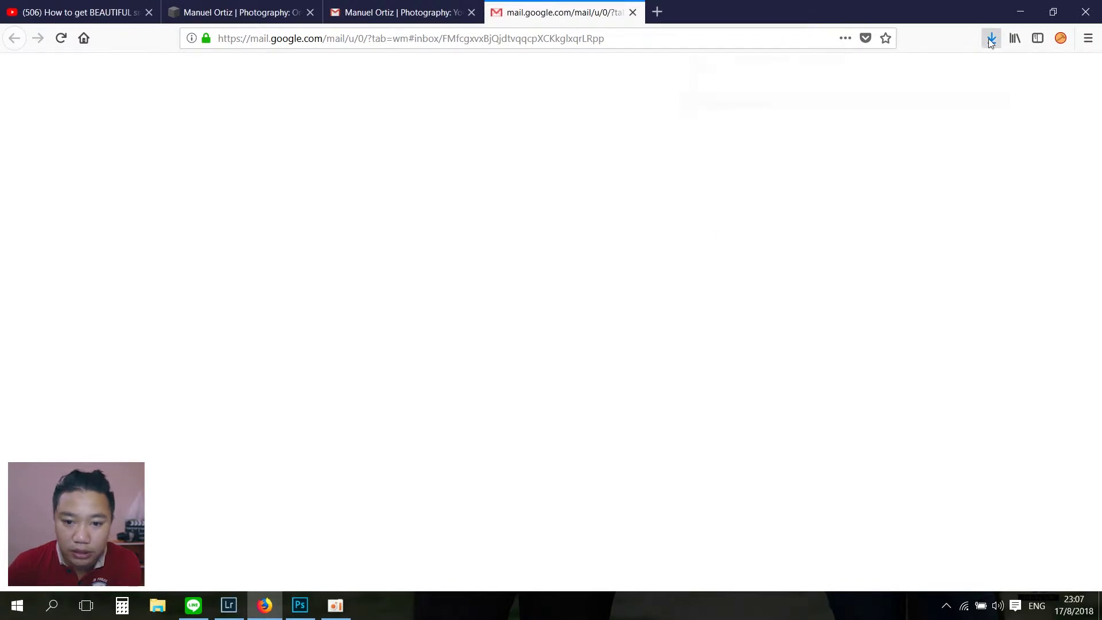
{"action": "left_click", "coordinate": [981, 73]}
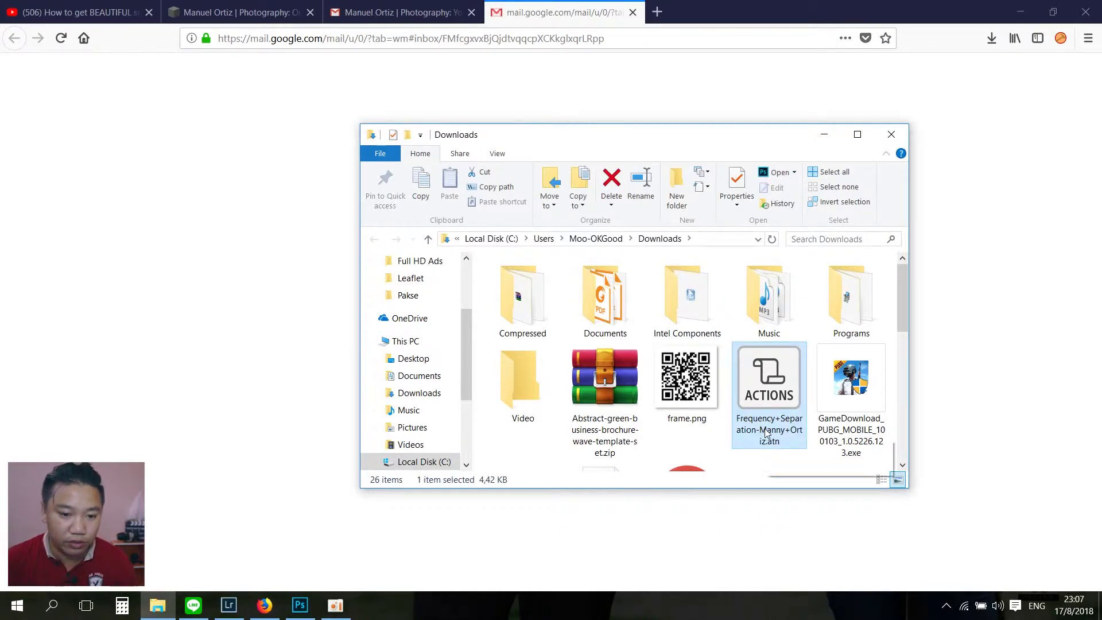
{"action": "left_click", "coordinate": [726, 5]}
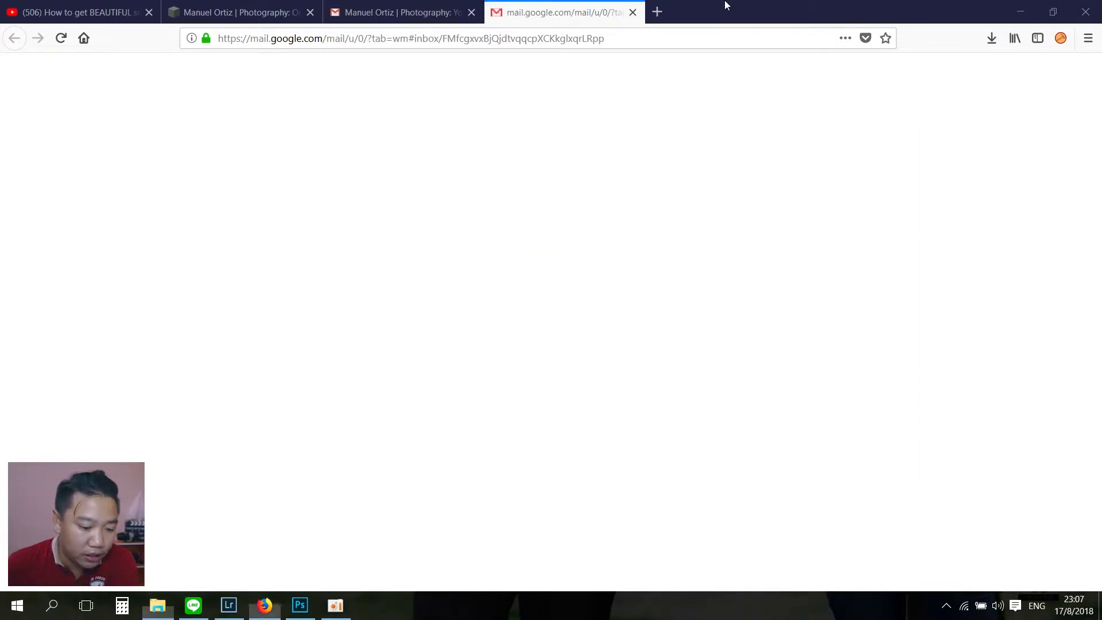
{"action": "left_click", "coordinate": [300, 606]}
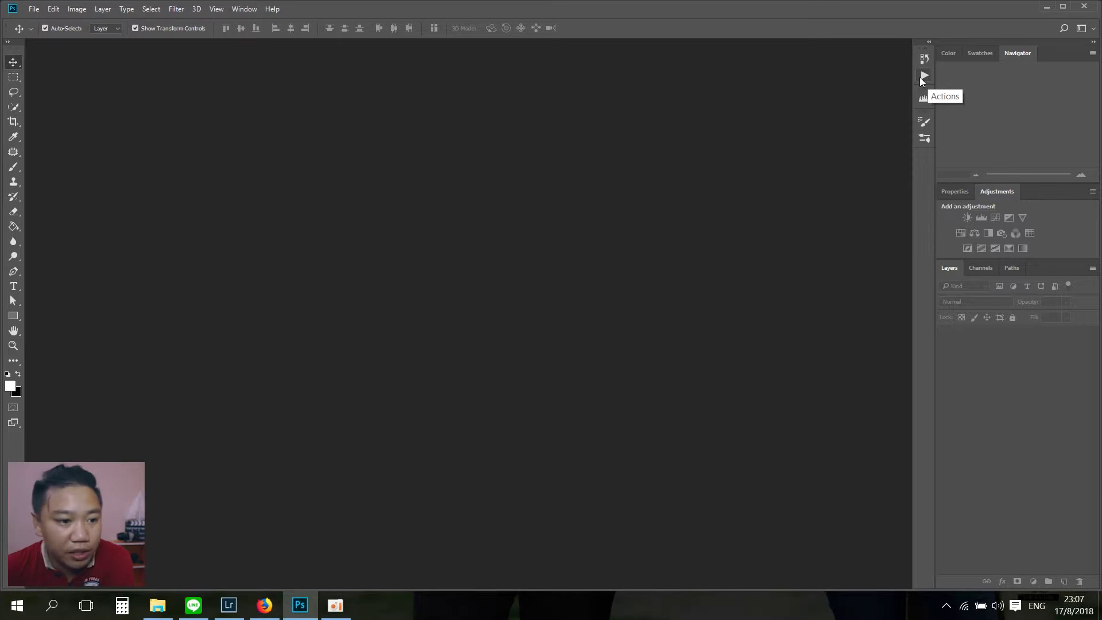
Step: Show the Actions panel and load the Frequency Separation action set from Downloads
{"action": "left_click", "coordinate": [242, 9]}
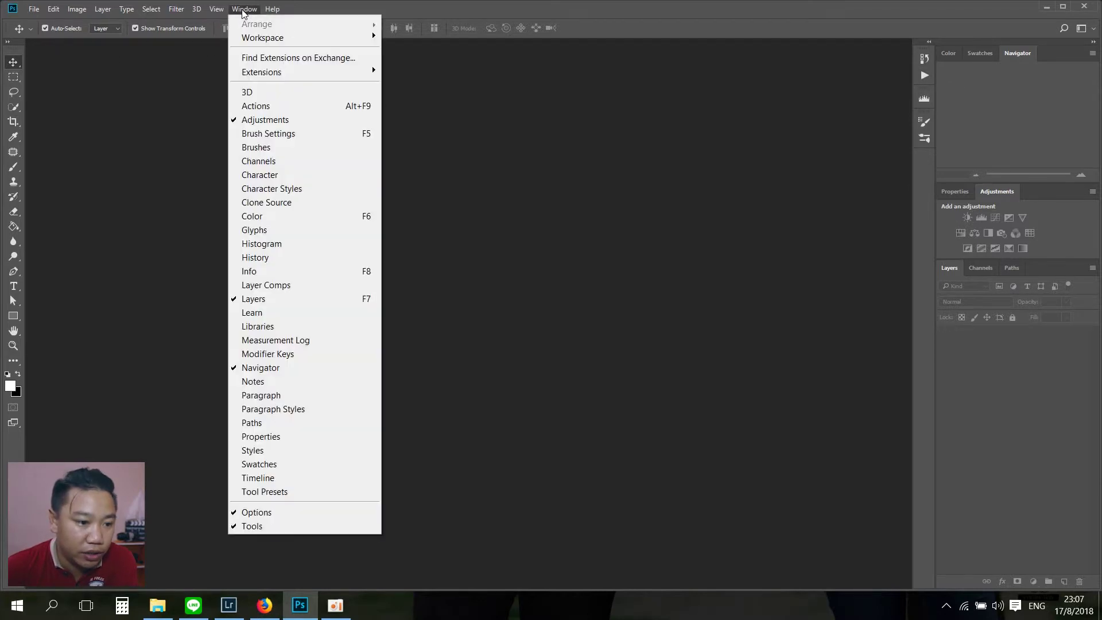
{"action": "left_click", "coordinate": [267, 109]}
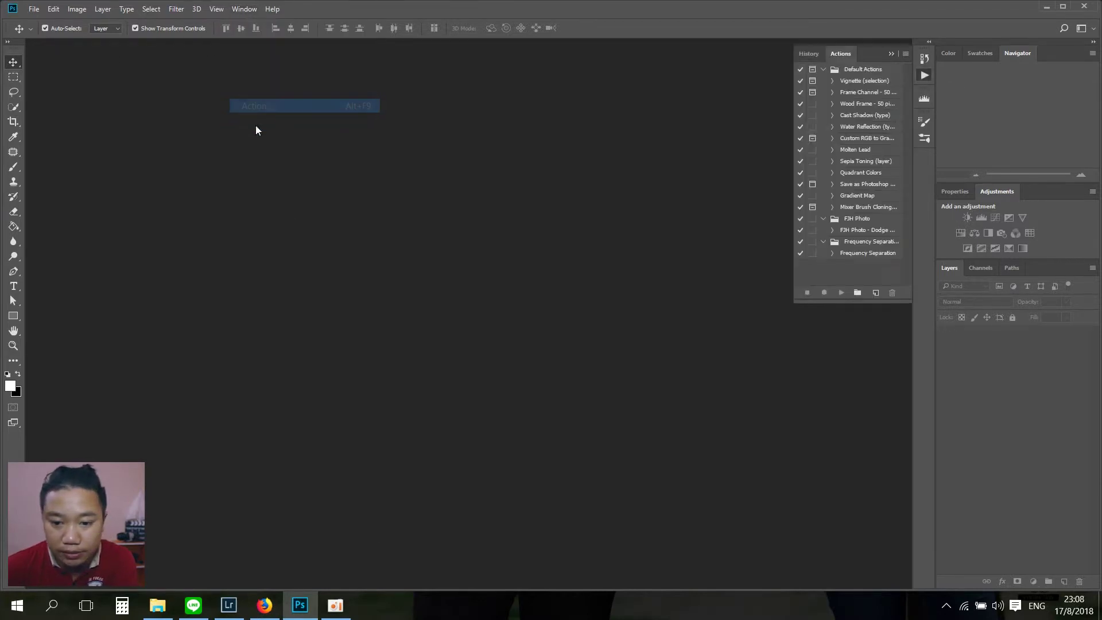
{"action": "left_click", "coordinate": [906, 54]}
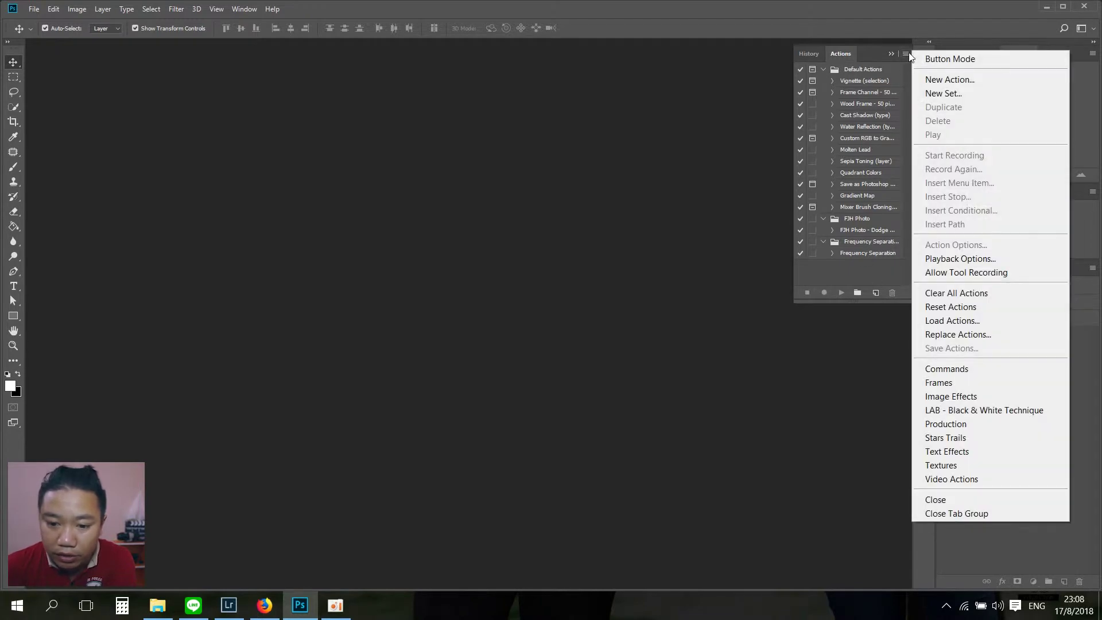
{"action": "left_click", "coordinate": [952, 320]}
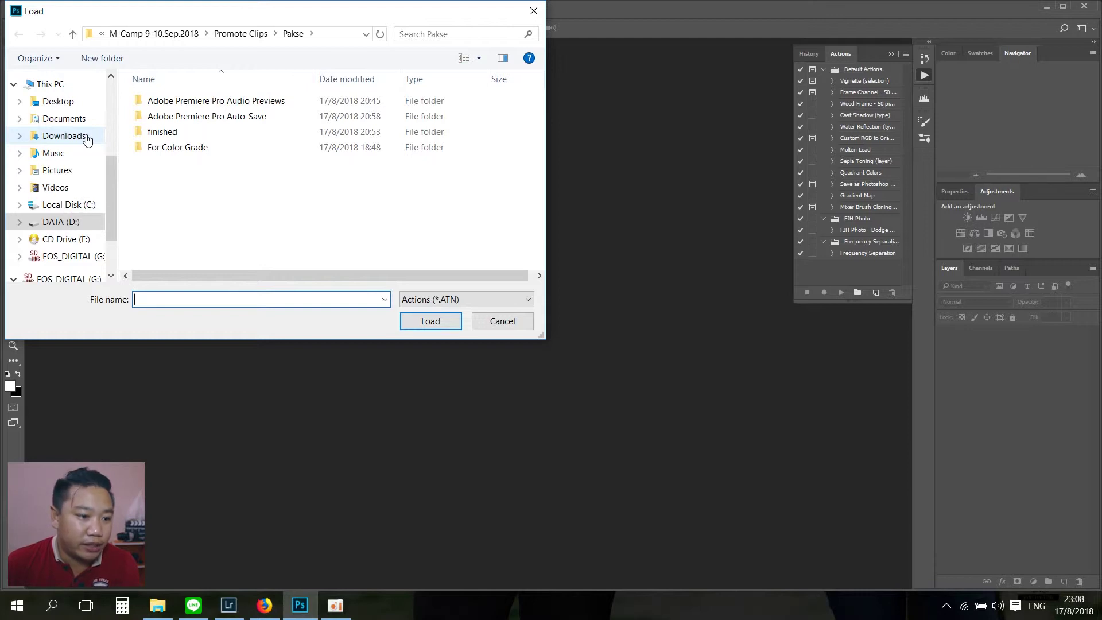
{"action": "left_click", "coordinate": [85, 139]}
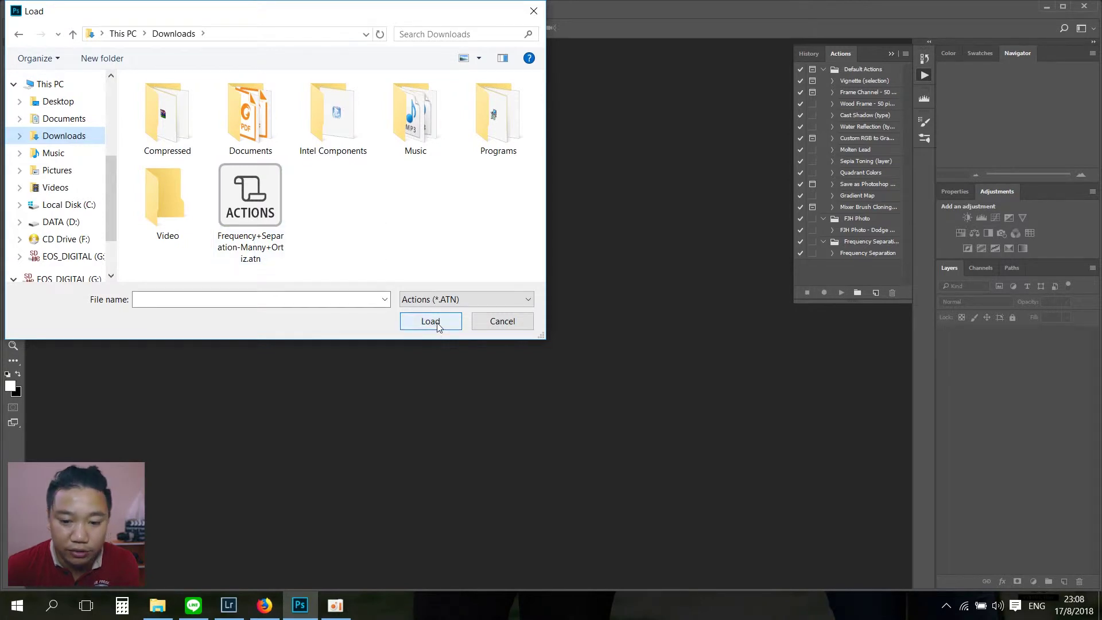
{"action": "left_click", "coordinate": [503, 322]}
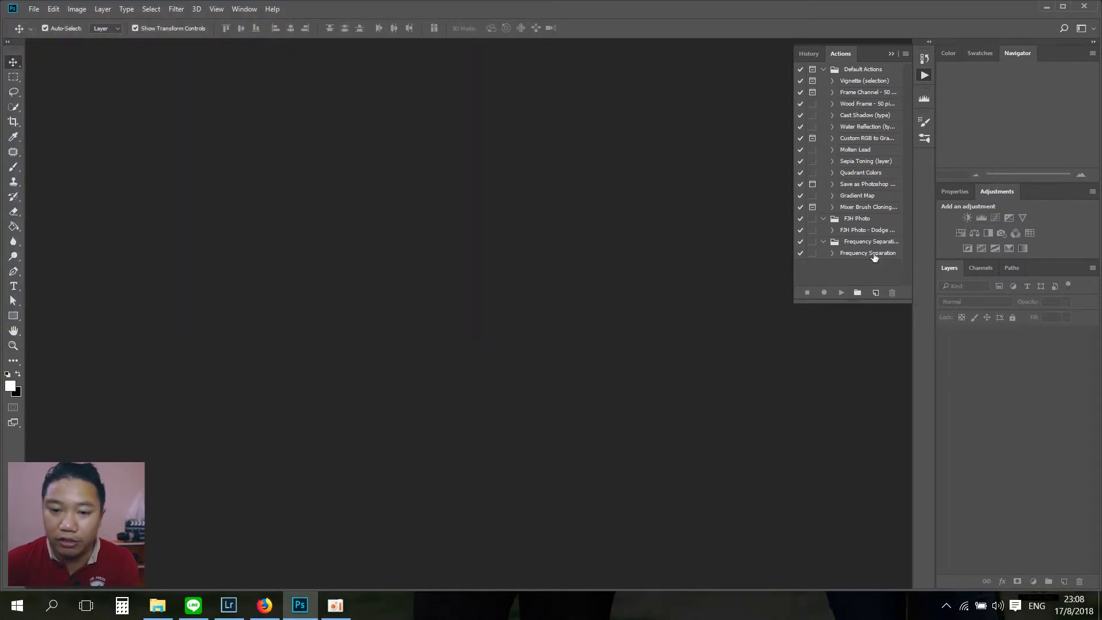
Step: In Lightroom, enlarge MOKG5681.CR2 and cool its white balance Temp to 5050
{"action": "left_click", "coordinate": [891, 54]}
{"action": "left_click", "coordinate": [228, 605]}
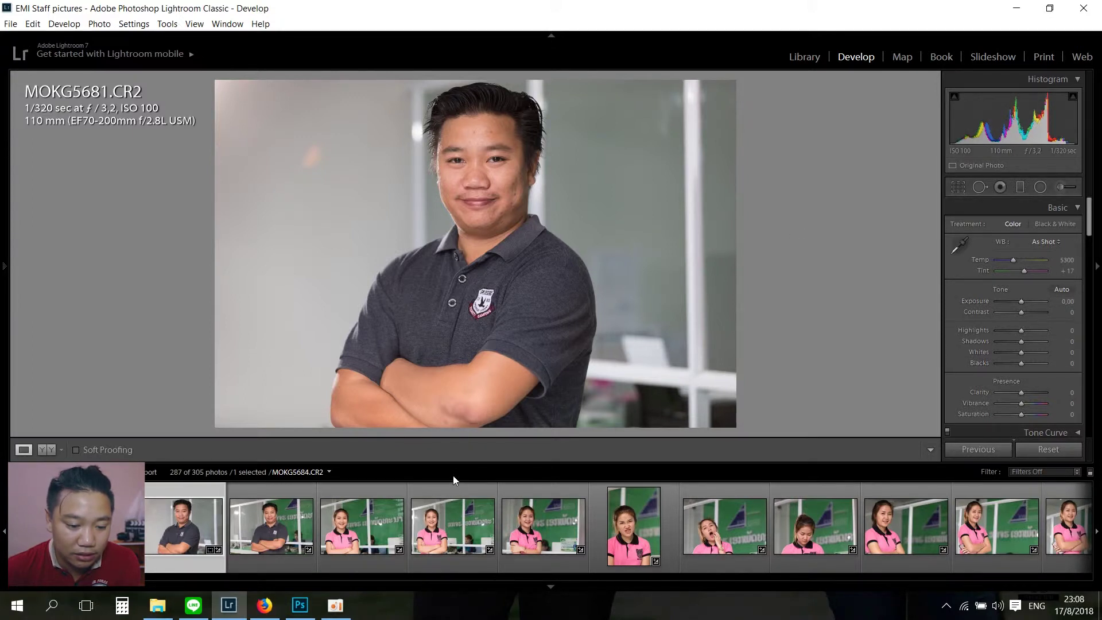
{"action": "left_click_drag", "start_coordinate": [456, 462], "coordinate": [453, 521]}
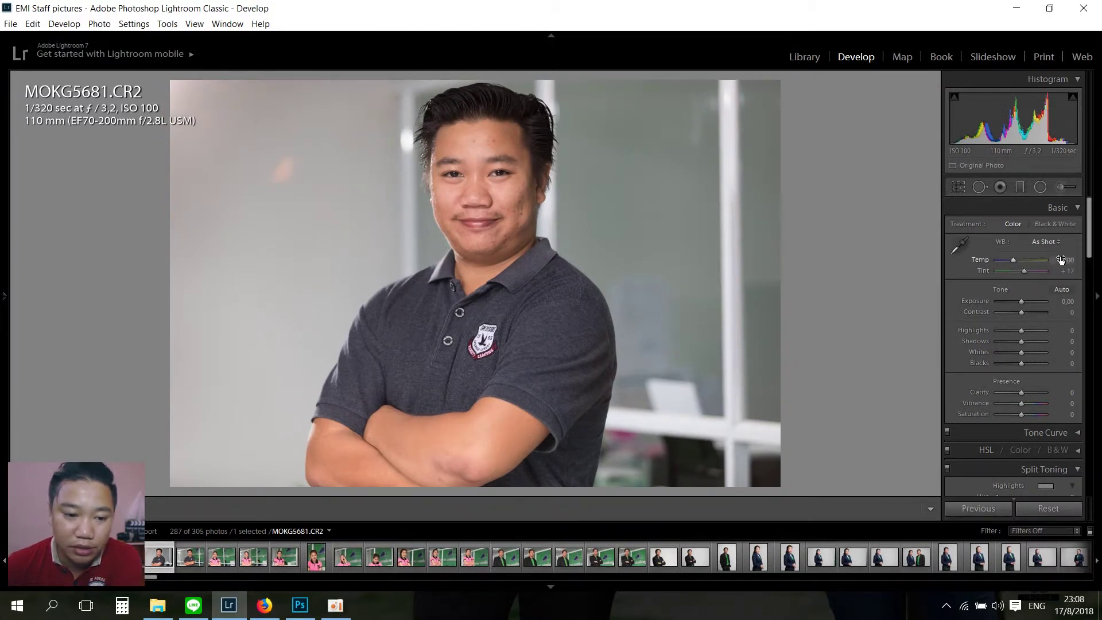
{"action": "left_click_drag", "start_coordinate": [1014, 260], "coordinate": [1008, 260]}
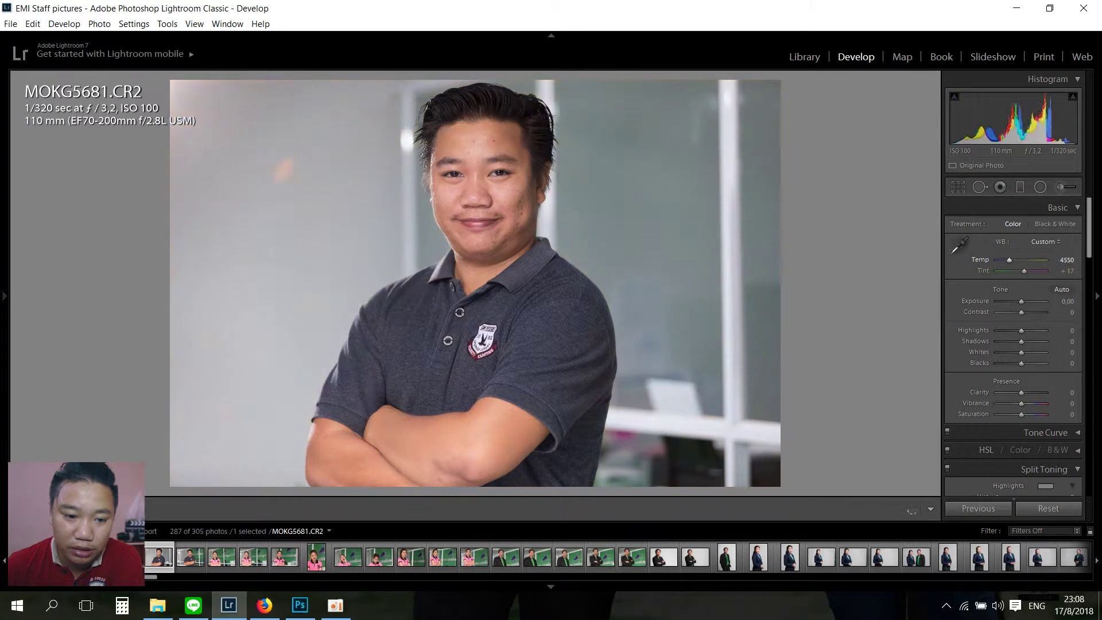
{"action": "left_click_drag", "start_coordinate": [1089, 241], "coordinate": [1046, 238]}
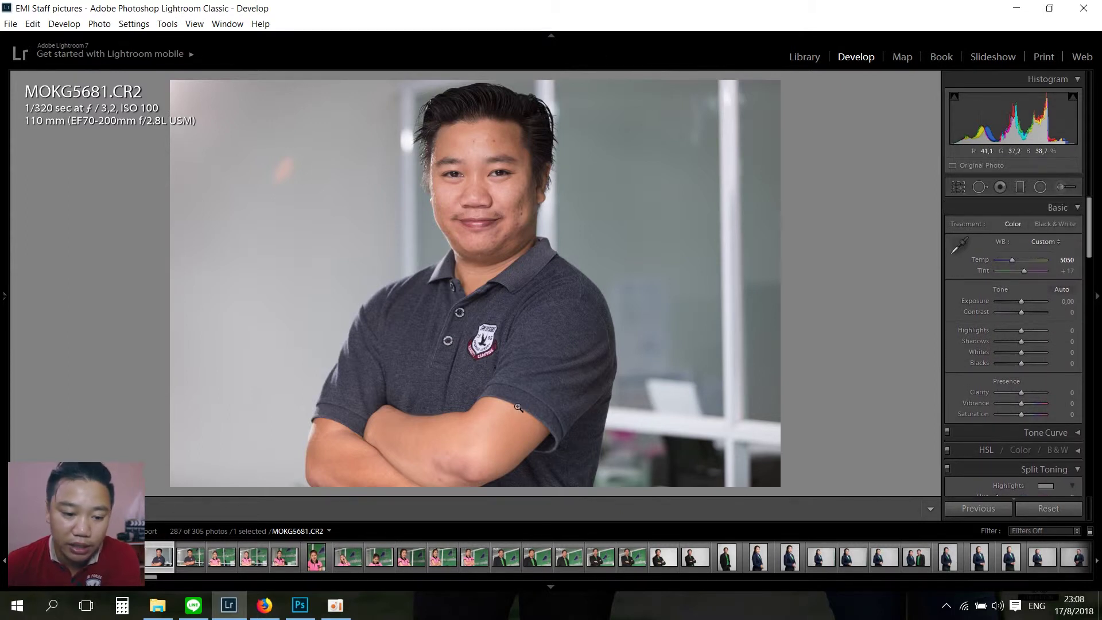
{"action": "left_click", "coordinate": [958, 187]}
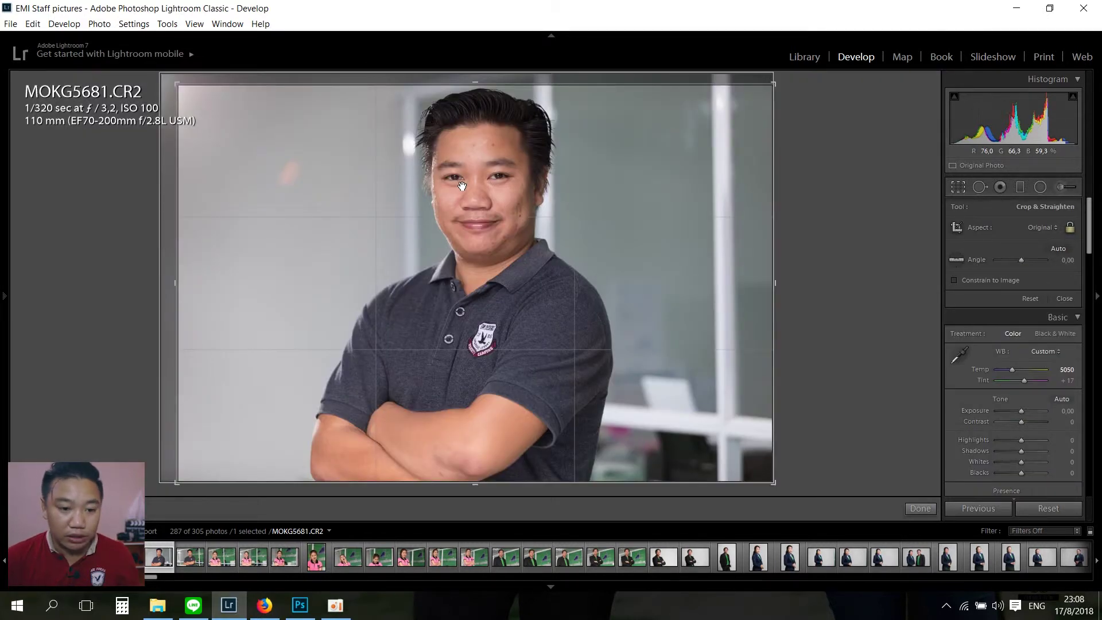
Step: Crop the portrait to a vertical frame centred on the man
{"action": "key", "text": "x"}
{"action": "mouse_move", "coordinate": [485, 217]}
{"action": "left_mouse_down"}
{"action": "mouse_move", "coordinate": [495, 220]}
{"action": "mouse_move", "coordinate": [480, 221]}
{"action": "left_mouse_up"}
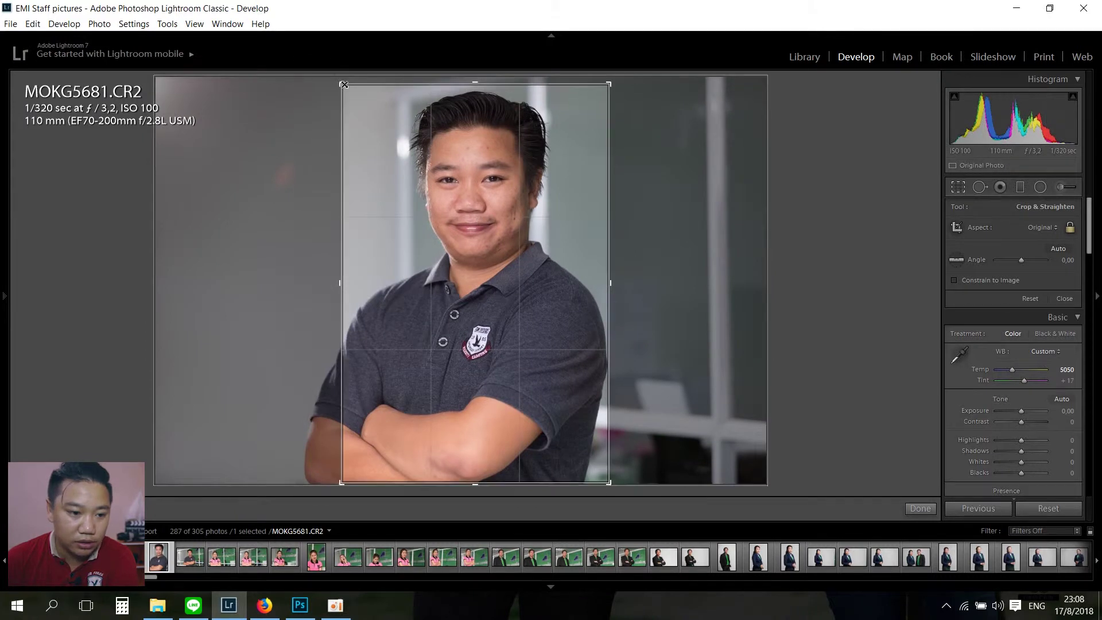
{"action": "left_click_drag", "start_coordinate": [493, 376], "coordinate": [500, 377]}
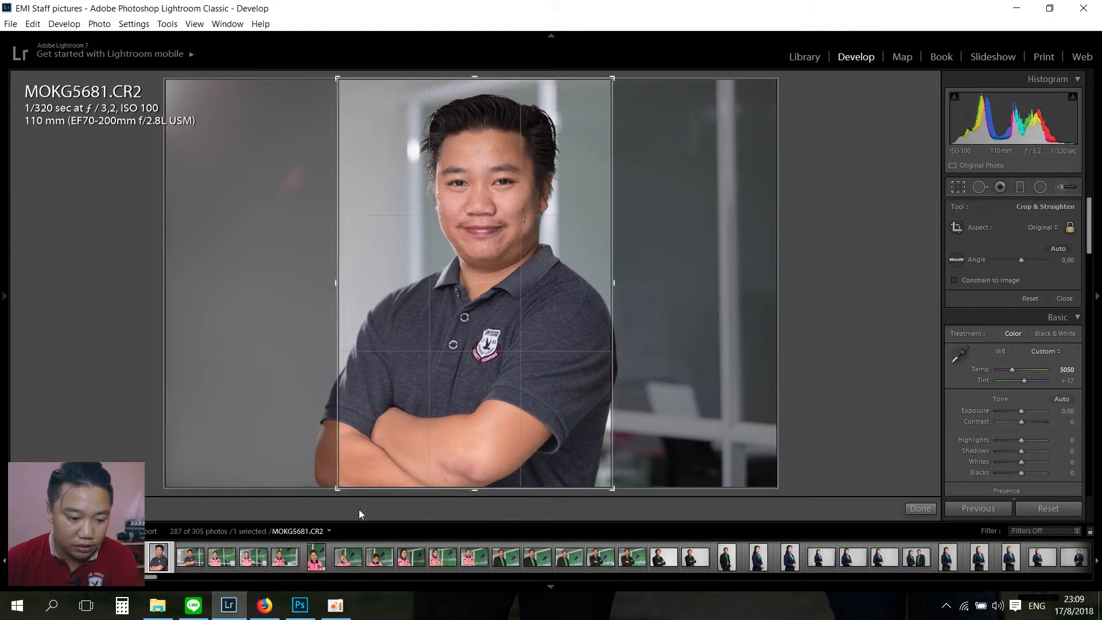
{"action": "left_click", "coordinate": [920, 509]}
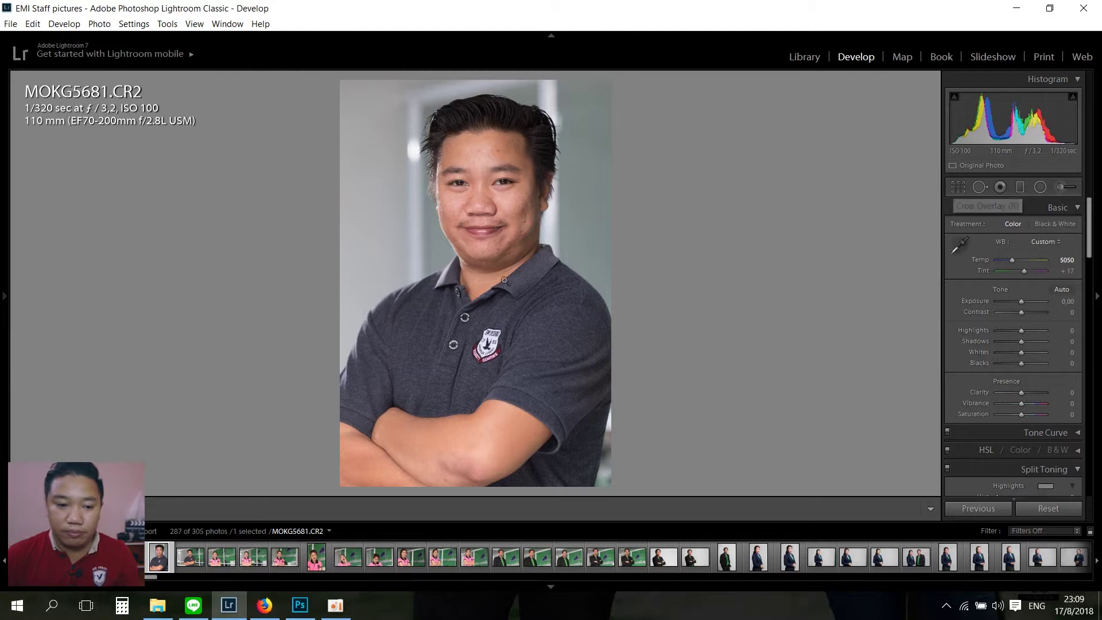
Step: Check face detail, then open the photo in Photoshop via Edit In
{"action": "left_click", "coordinate": [483, 207]}
{"action": "left_click", "coordinate": [519, 192]}
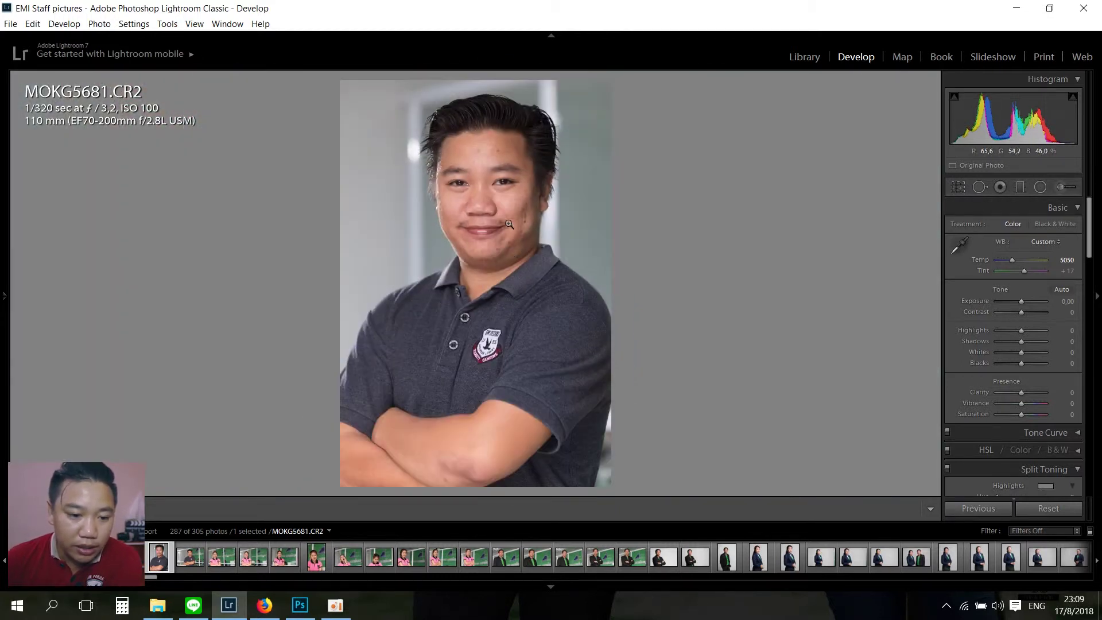
{"action": "right_click", "coordinate": [507, 221]}
{"action": "mouse_move", "coordinate": [552, 313]}
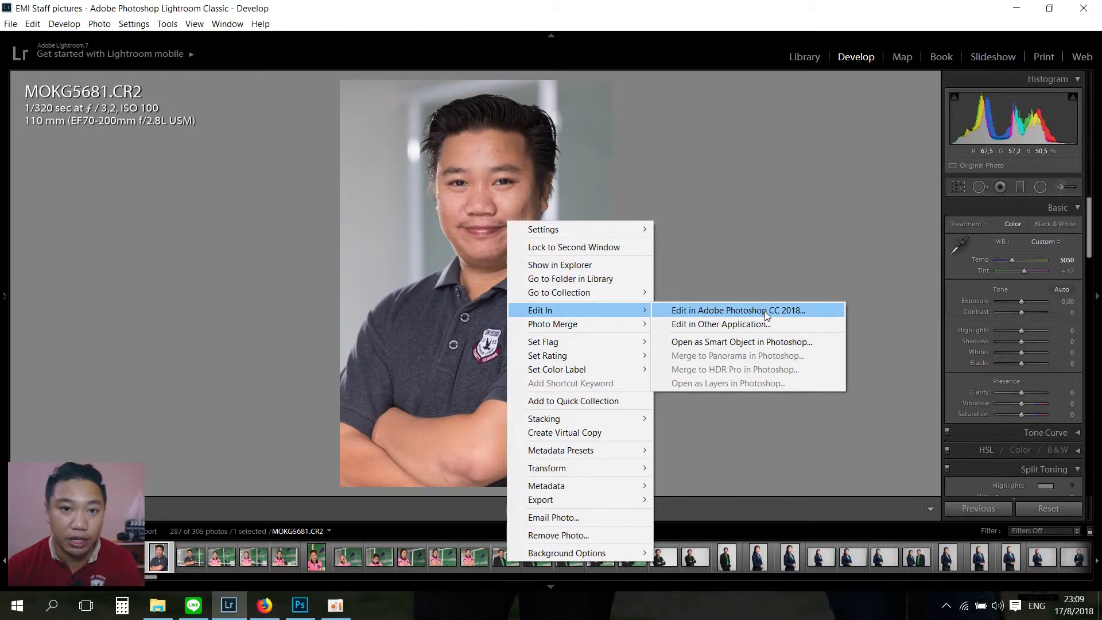
{"action": "left_click", "coordinate": [764, 311]}
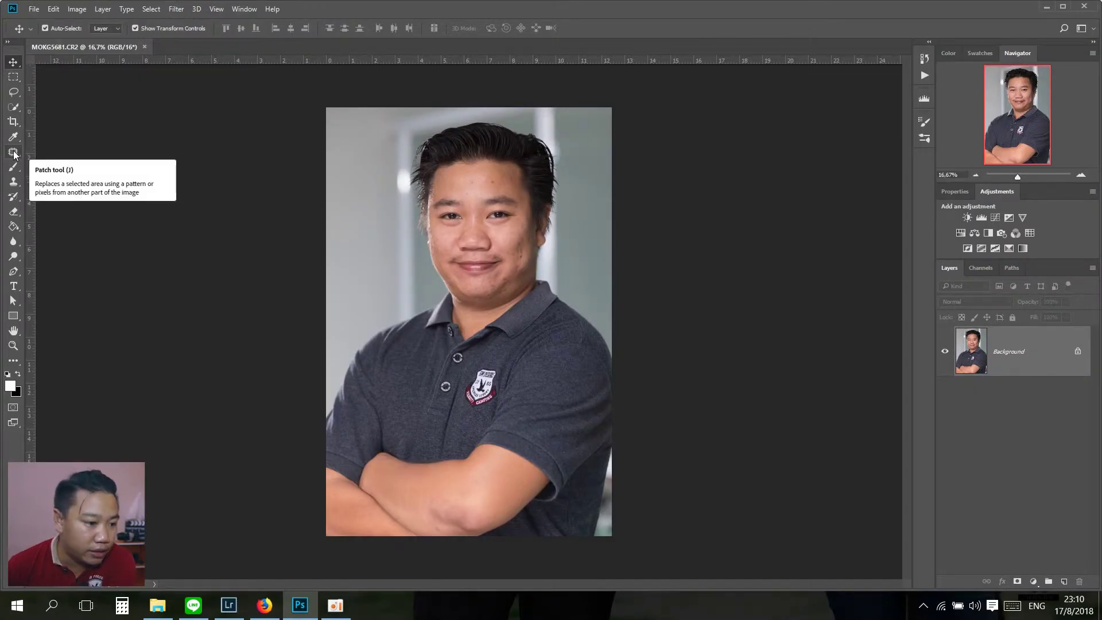
Step: Select the Patch tool and zoom to 200% on the forehead pimples
{"action": "left_click", "coordinate": [14, 154]}
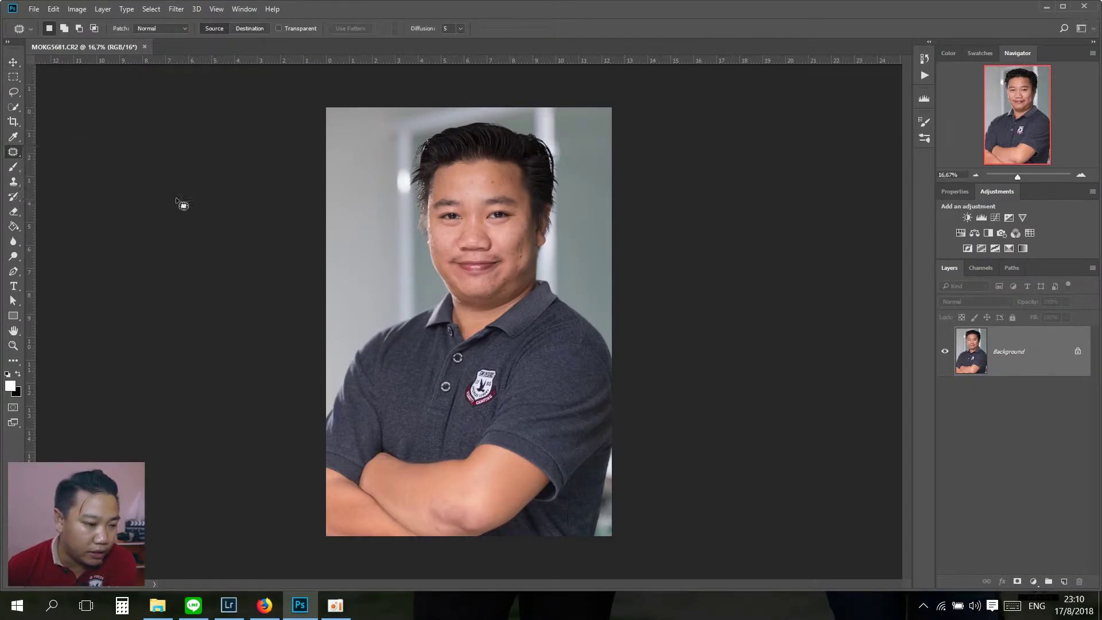
{"action": "key", "text": "ctrl+plus"}
{"action": "key", "text": "ctrl+plus"}
{"action": "key", "text": "ctrl+plus"}
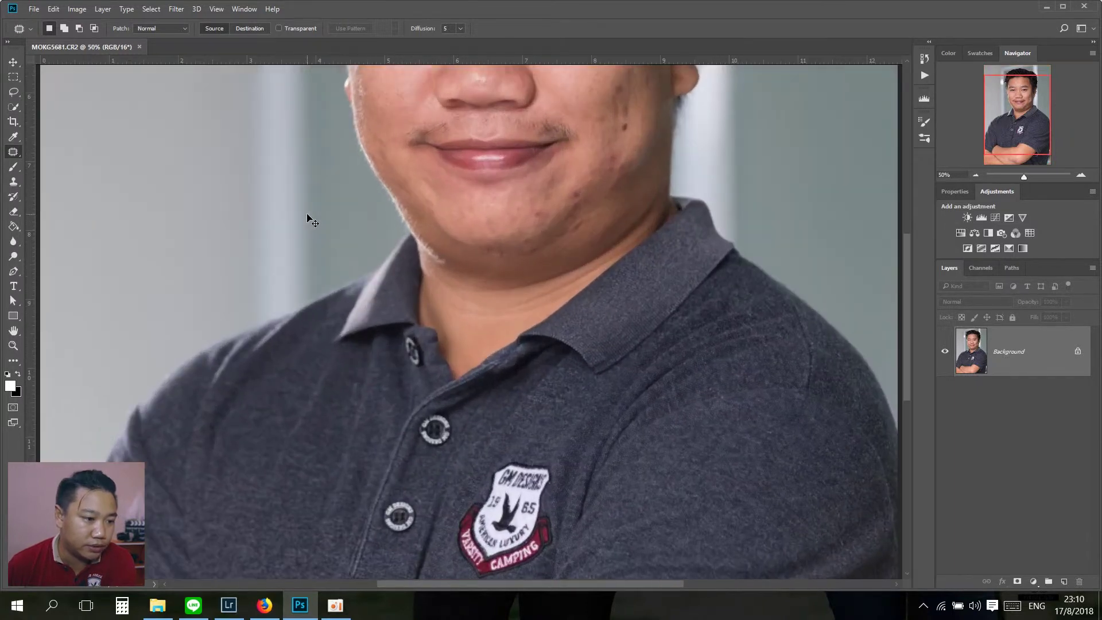
{"action": "left_click_drag", "start_coordinate": [250, 196], "coordinate": [222, 357]}
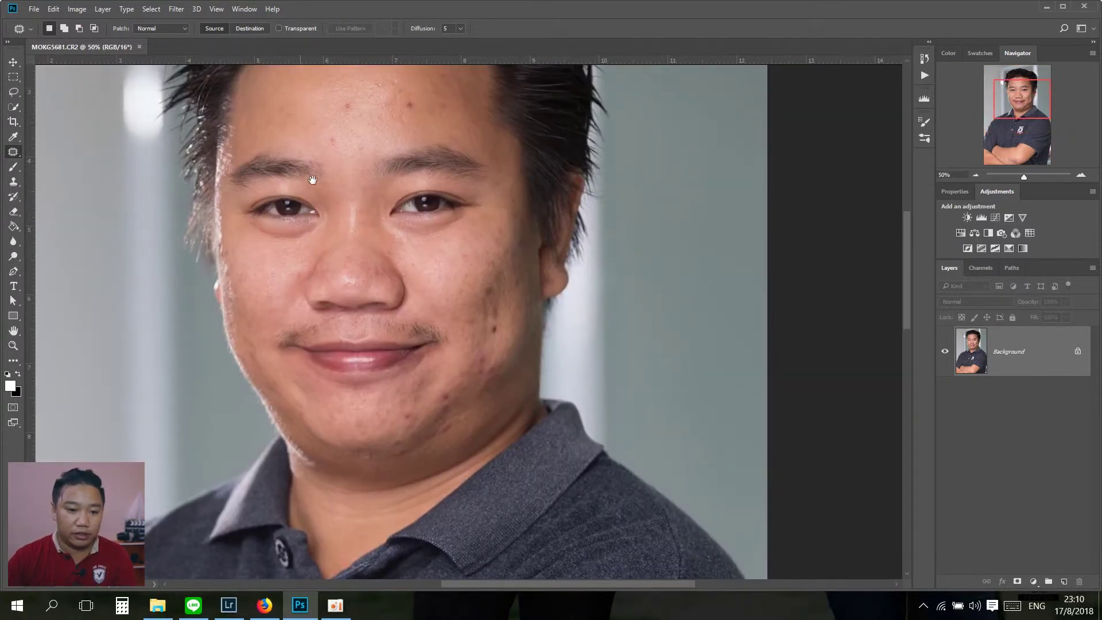
{"action": "left_click_drag", "start_coordinate": [313, 180], "coordinate": [290, 356]}
{"action": "scroll", "coordinate": [270, 253], "scroll_direction": "down", "scroll_amount": 2}
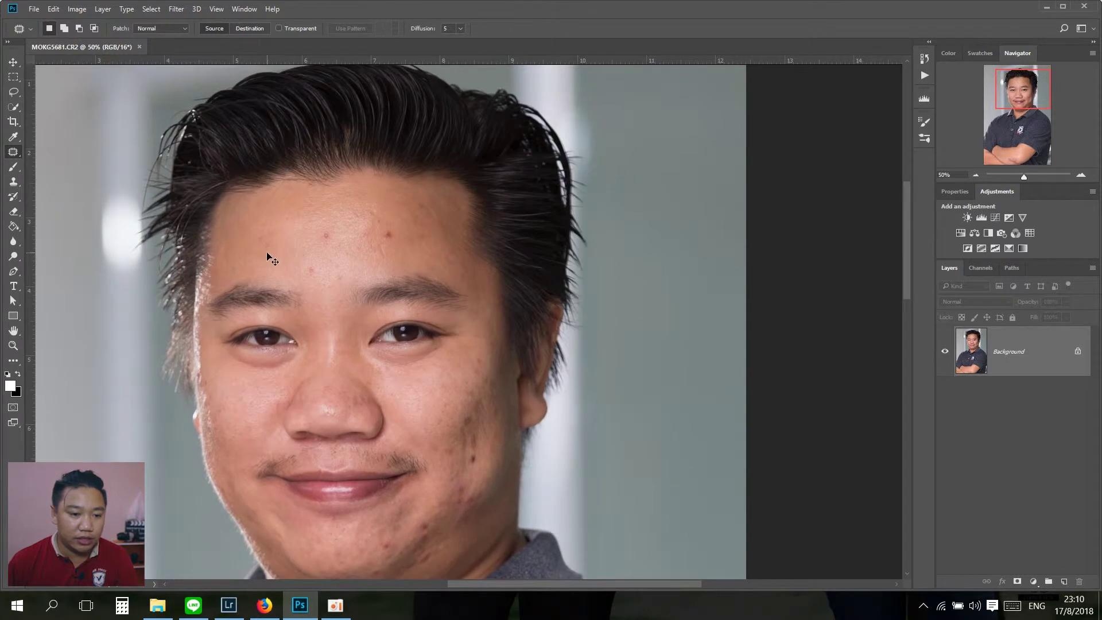
{"action": "key", "text": "ctrl+plus"}
{"action": "key", "text": "ctrl+plus"}
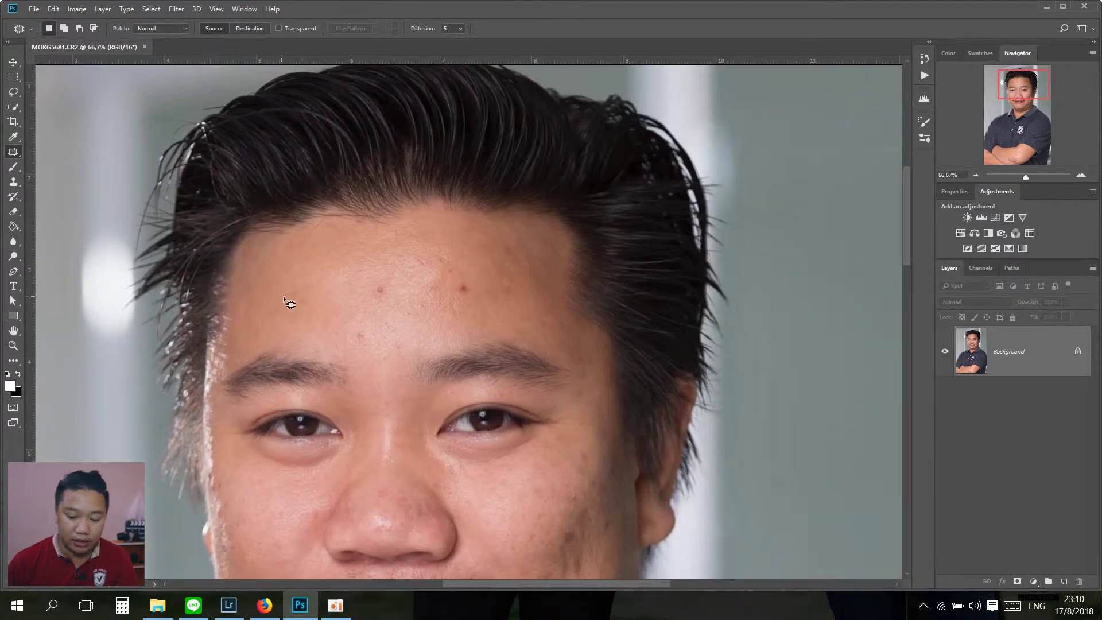
{"action": "key", "text": "ctrl+plus"}
{"action": "left_click_drag", "start_coordinate": [96, 249], "coordinate": [211, 255]}
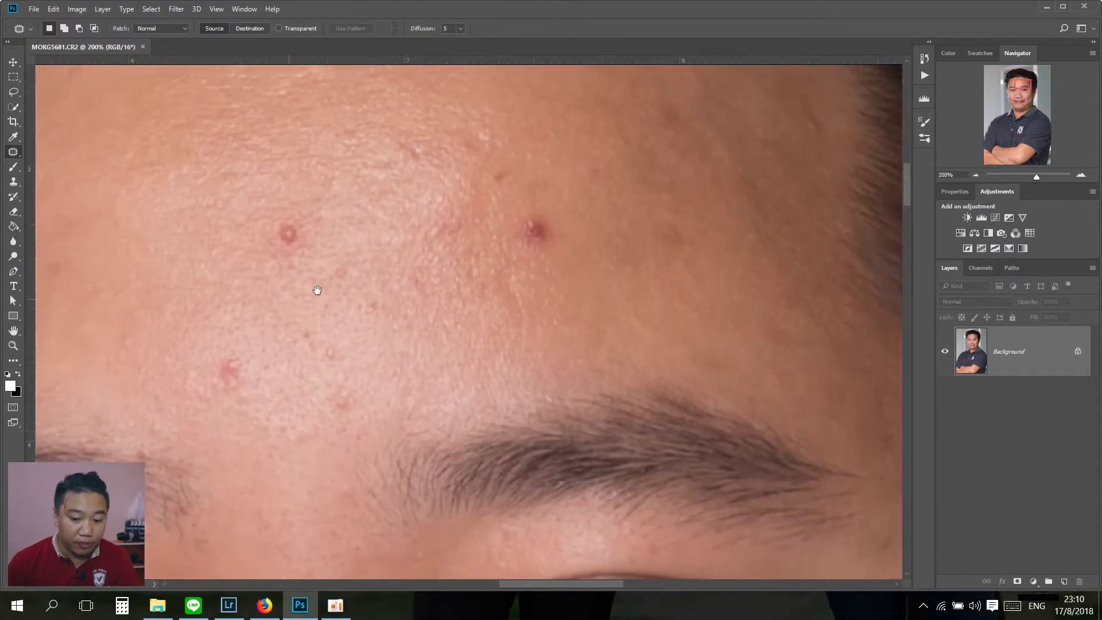
Step: Patch the first three forehead pimples with clean skin beside them
{"action": "mouse_move", "coordinate": [315, 224]}
{"action": "left_mouse_down"}
{"action": "mouse_move", "coordinate": [271, 277]}
{"action": "mouse_move", "coordinate": [355, 205]}
{"action": "mouse_move", "coordinate": [345, 269]}
{"action": "mouse_move", "coordinate": [282, 202]}
{"action": "mouse_move", "coordinate": [313, 230]}
{"action": "left_mouse_up"}
{"action": "key", "text": "ctrl+d"}
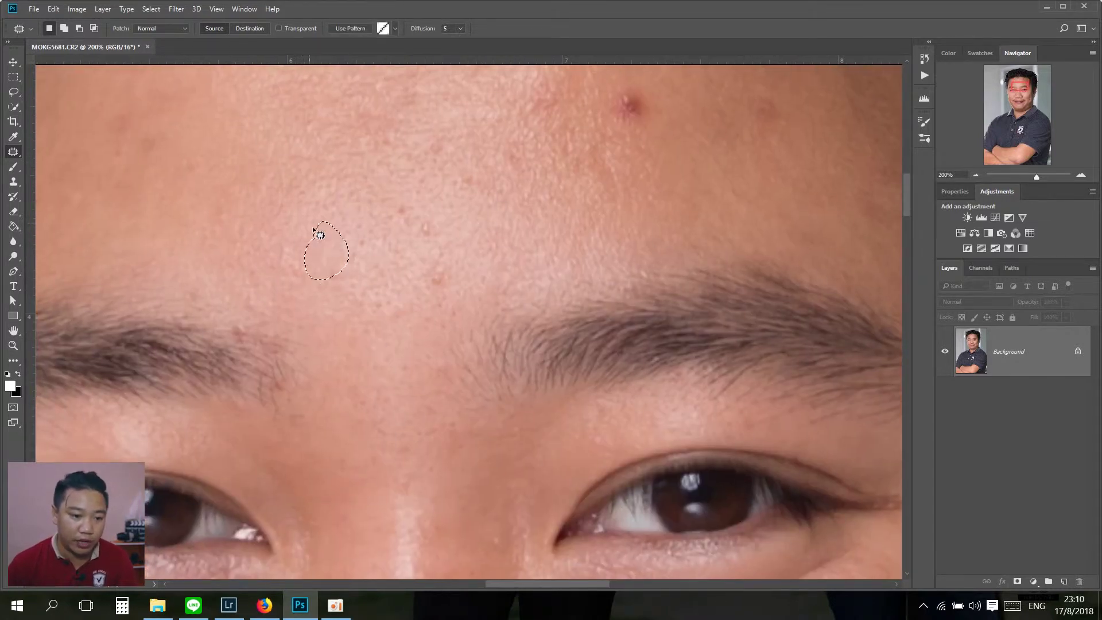
{"action": "left_click_drag", "start_coordinate": [409, 210], "coordinate": [373, 187]}
{"action": "left_click_drag", "start_coordinate": [392, 209], "coordinate": [348, 224]}
{"action": "left_click_drag", "start_coordinate": [440, 243], "coordinate": [432, 201]}
{"action": "left_click_drag", "start_coordinate": [427, 227], "coordinate": [371, 223]}
{"action": "key", "text": "ctrl+d"}
Step: Cover the red spots on the upper forehead with surrounding clean skin
{"action": "scroll", "coordinate": [446, 292], "scroll_direction": "up", "scroll_amount": 5}
{"action": "scroll", "coordinate": [445, 293], "scroll_direction": "right", "scroll_amount": 3}
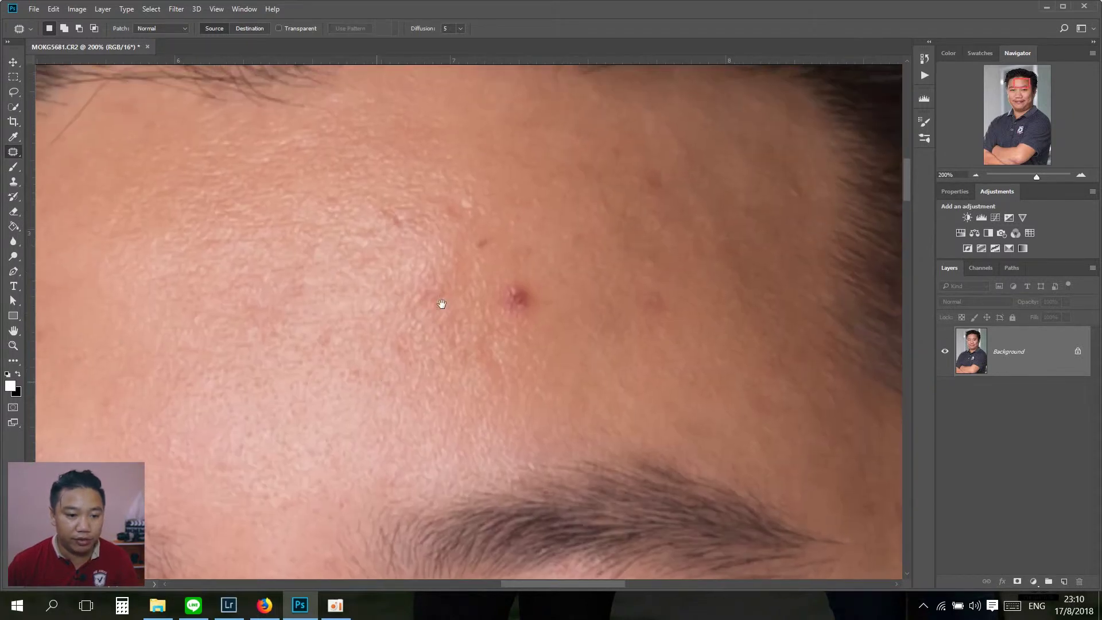
{"action": "left_click_drag", "start_coordinate": [518, 324], "coordinate": [516, 323]}
{"action": "left_click_drag", "start_coordinate": [513, 312], "coordinate": [449, 304]}
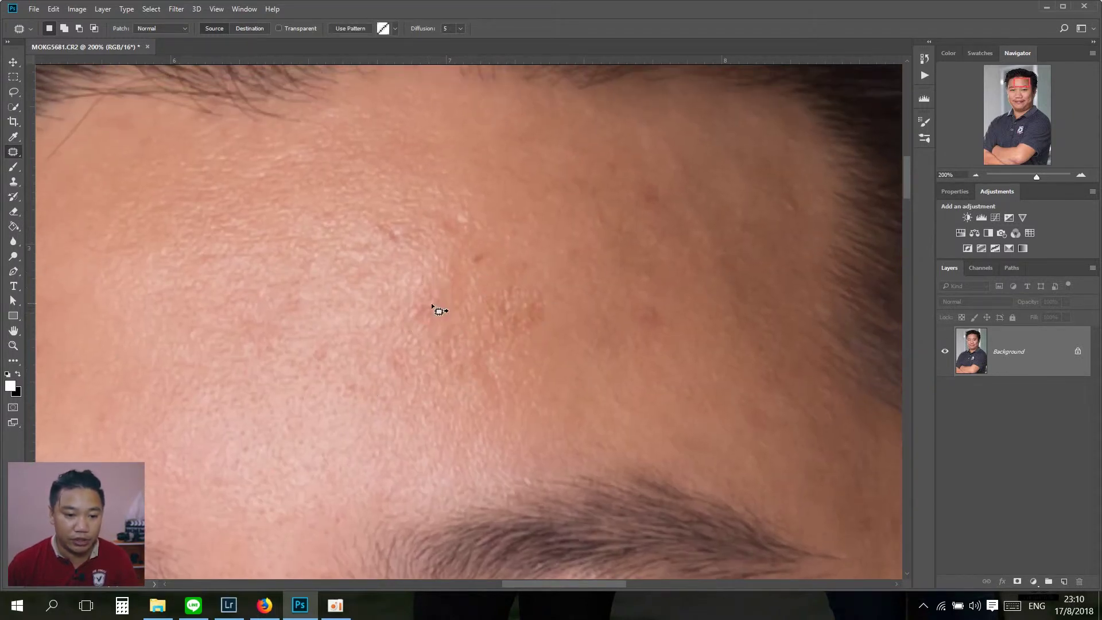
{"action": "mouse_move", "coordinate": [471, 255]}
{"action": "left_mouse_down"}
{"action": "mouse_move", "coordinate": [442, 231]}
{"action": "mouse_move", "coordinate": [478, 187]}
{"action": "left_mouse_up"}
{"action": "left_click_drag", "start_coordinate": [395, 251], "coordinate": [313, 261]}
{"action": "key", "text": "ctrl+d"}
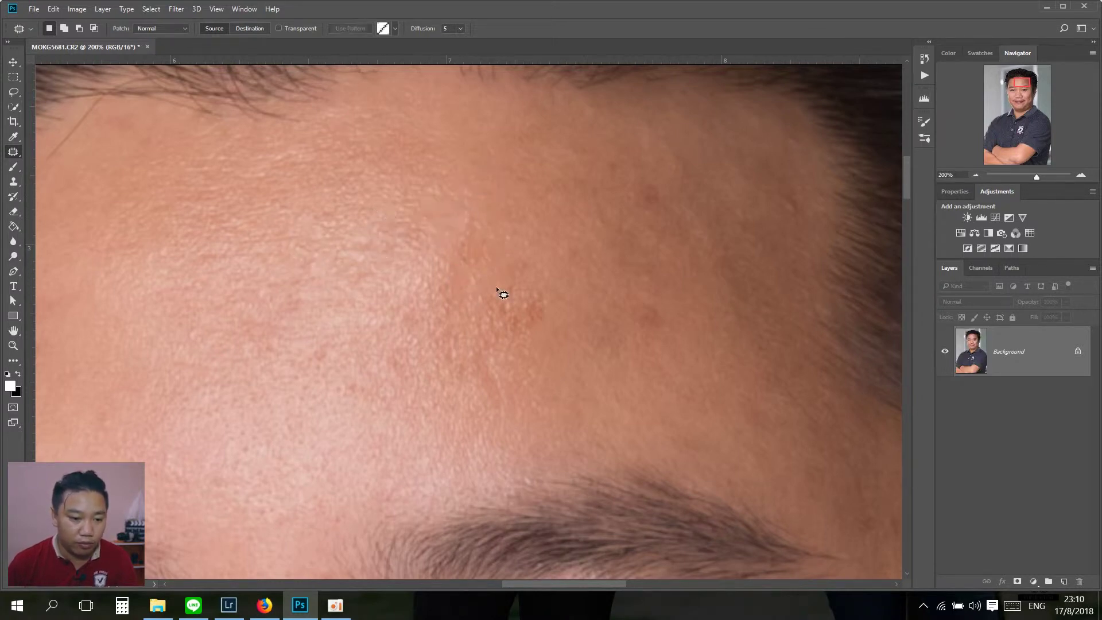
{"action": "left_click_drag", "start_coordinate": [545, 313], "coordinate": [514, 280]}
{"action": "mouse_move", "coordinate": [516, 312]}
{"action": "left_mouse_down"}
{"action": "mouse_move", "coordinate": [465, 386]}
{"action": "mouse_move", "coordinate": [497, 217]}
{"action": "mouse_move", "coordinate": [489, 161]}
{"action": "left_mouse_up"}
{"action": "key", "text": "ctrl+d"}
{"action": "mouse_move", "coordinate": [468, 242]}
{"action": "left_mouse_down"}
{"action": "mouse_move", "coordinate": [482, 205]}
{"action": "mouse_move", "coordinate": [539, 241]}
{"action": "mouse_move", "coordinate": [526, 261]}
{"action": "mouse_move", "coordinate": [631, 181]}
{"action": "mouse_move", "coordinate": [591, 209]}
{"action": "mouse_move", "coordinate": [631, 277]}
{"action": "mouse_move", "coordinate": [557, 229]}
{"action": "mouse_move", "coordinate": [585, 290]}
{"action": "mouse_move", "coordinate": [415, 218]}
{"action": "mouse_move", "coordinate": [463, 199]}
{"action": "mouse_move", "coordinate": [436, 268]}
{"action": "left_mouse_up"}
{"action": "key", "text": "ctrl+d"}
Step: Patch one more forehead spot and bring the eye and temple into view
{"action": "key", "text": "ctrl+d"}
{"action": "key", "text": "ctrl+d"}
{"action": "left_click_drag", "start_coordinate": [416, 232], "coordinate": [376, 241]}
{"action": "key", "text": "ctrl+d"}
{"action": "mouse_move", "coordinate": [465, 287]}
{"action": "left_mouse_down"}
{"action": "mouse_move", "coordinate": [445, 221]}
{"action": "mouse_move", "coordinate": [428, 232]}
{"action": "mouse_move", "coordinate": [462, 135]}
{"action": "left_mouse_up"}
{"action": "key", "text": "ctrl+d"}
{"action": "scroll", "coordinate": [482, 314], "scroll_direction": "down", "scroll_amount": 1}
Step: Patch the small spots on the cheek below the eye with nearby clean skin
{"action": "mouse_move", "coordinate": [474, 230]}
{"action": "left_mouse_down"}
{"action": "mouse_move", "coordinate": [480, 273]}
{"action": "mouse_move", "coordinate": [485, 226]}
{"action": "left_mouse_up"}
{"action": "key", "text": "ctrl+d"}
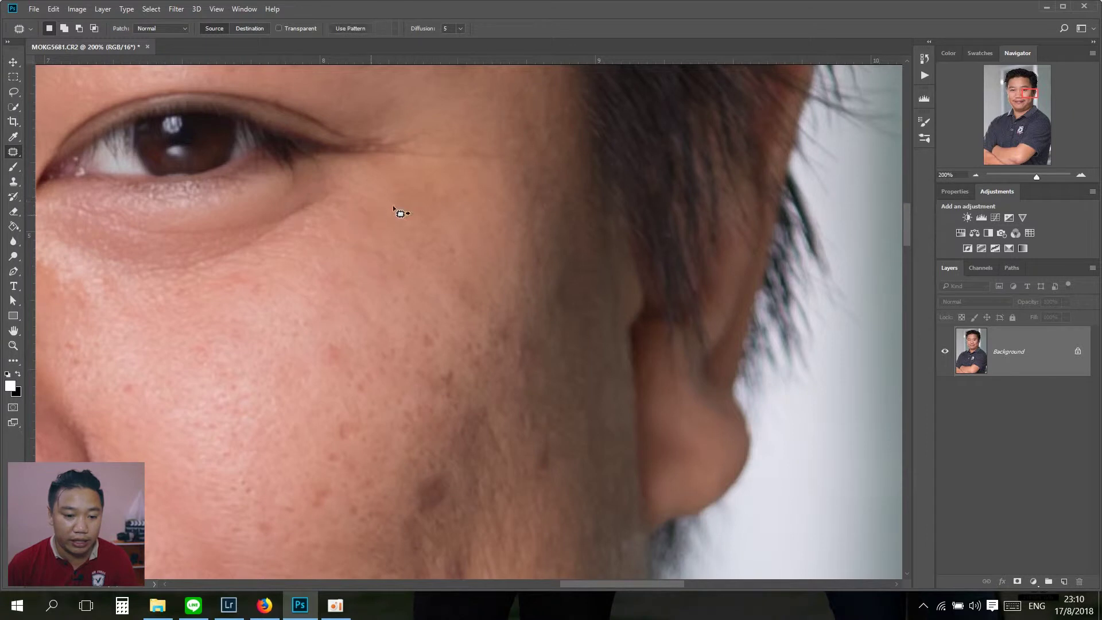
{"action": "left_click_drag", "start_coordinate": [344, 271], "coordinate": [342, 268]}
{"action": "mouse_move", "coordinate": [327, 285]}
{"action": "left_mouse_down"}
{"action": "mouse_move", "coordinate": [369, 234]}
{"action": "mouse_move", "coordinate": [367, 248]}
{"action": "left_mouse_up"}
{"action": "key", "text": "ctrl+d"}
{"action": "mouse_move", "coordinate": [251, 274]}
{"action": "left_mouse_down"}
{"action": "mouse_move", "coordinate": [241, 263]}
{"action": "mouse_move", "coordinate": [261, 307]}
{"action": "left_mouse_up"}
{"action": "key", "text": "ctrl+d"}
{"action": "mouse_move", "coordinate": [327, 349]}
{"action": "left_mouse_down"}
{"action": "mouse_move", "coordinate": [345, 336]}
{"action": "mouse_move", "coordinate": [315, 313]}
{"action": "left_mouse_up"}
{"action": "key", "text": "ctrl+d"}
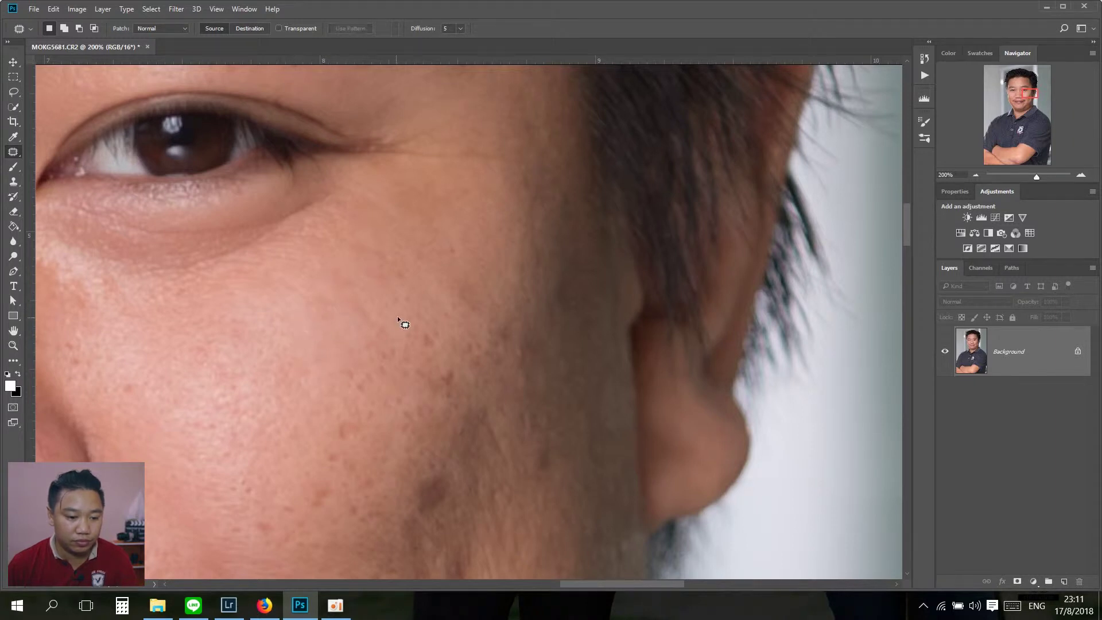
Step: Replace the blemishes higher on the cheek with clean skin from below
{"action": "left_click_drag", "start_coordinate": [431, 347], "coordinate": [449, 305]}
{"action": "mouse_move", "coordinate": [396, 270]}
{"action": "left_mouse_down"}
{"action": "mouse_move", "coordinate": [385, 296]}
{"action": "mouse_move", "coordinate": [339, 269]}
{"action": "left_mouse_up"}
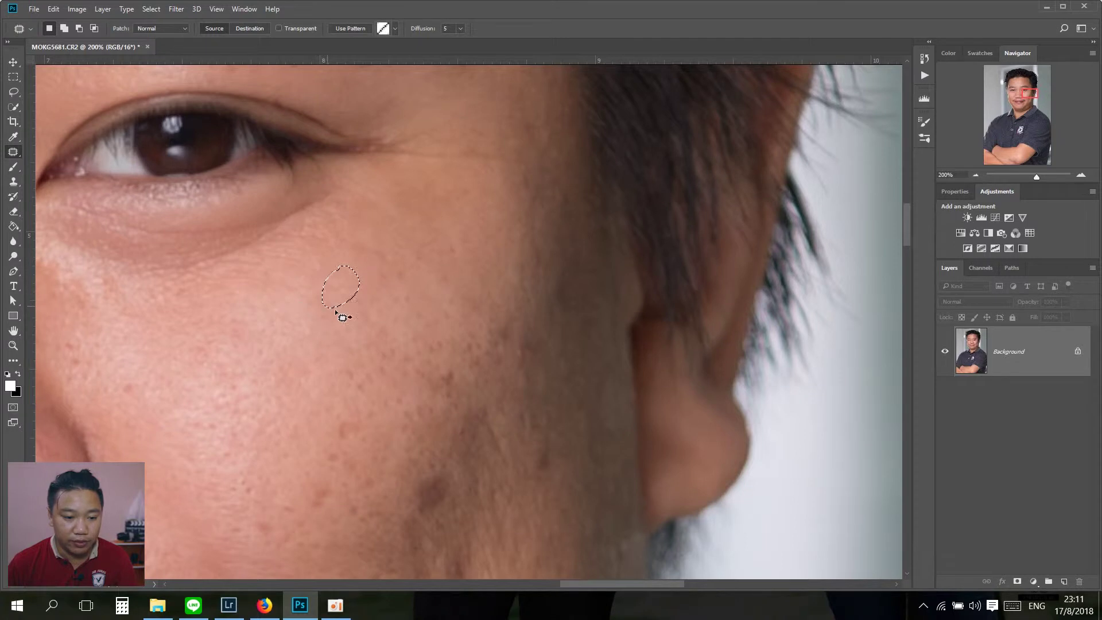
{"action": "scroll", "coordinate": [312, 329], "scroll_direction": "right", "scroll_amount": 2}
{"action": "left_click_drag", "start_coordinate": [410, 318], "coordinate": [404, 309]}
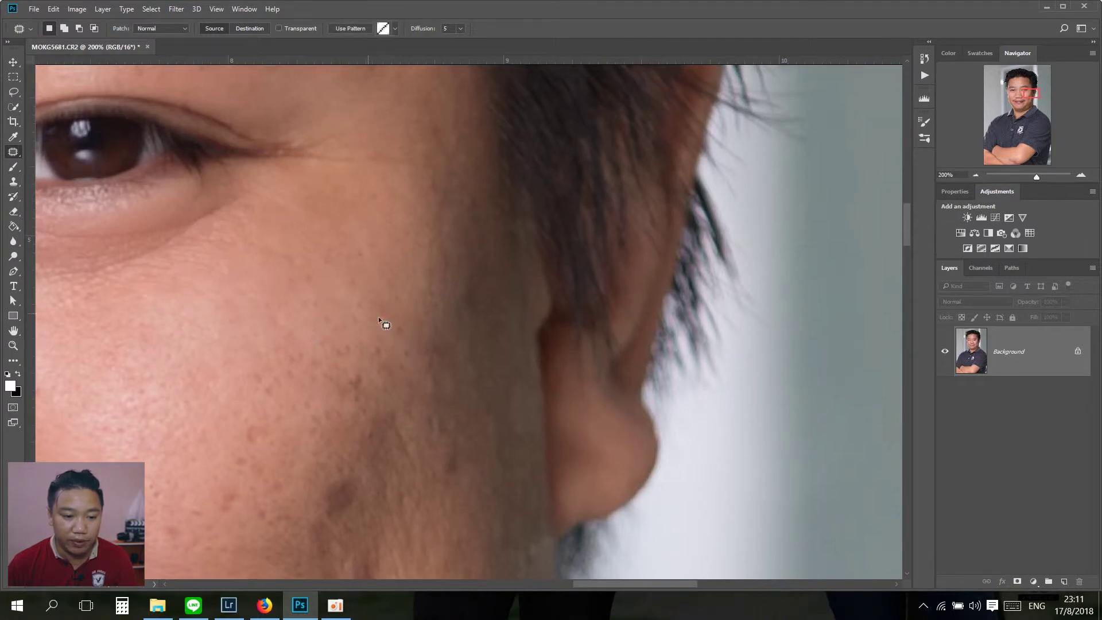
{"action": "mouse_move", "coordinate": [440, 393]}
{"action": "left_mouse_down"}
{"action": "mouse_move", "coordinate": [442, 300]}
{"action": "mouse_move", "coordinate": [453, 396]}
{"action": "mouse_move", "coordinate": [415, 250]}
{"action": "left_mouse_up"}
{"action": "mouse_move", "coordinate": [435, 342]}
{"action": "left_mouse_down"}
{"action": "mouse_move", "coordinate": [421, 270]}
{"action": "mouse_move", "coordinate": [373, 295]}
{"action": "mouse_move", "coordinate": [386, 242]}
{"action": "mouse_move", "coordinate": [390, 288]}
{"action": "left_mouse_up"}
{"action": "left_click", "coordinate": [381, 248]}
{"action": "mouse_move", "coordinate": [331, 186]}
{"action": "left_mouse_down"}
{"action": "mouse_move", "coordinate": [374, 209]}
{"action": "mouse_move", "coordinate": [330, 195]}
{"action": "mouse_move", "coordinate": [344, 221]}
{"action": "mouse_move", "coordinate": [420, 157]}
{"action": "left_mouse_up"}
{"action": "key", "text": "ctrl+d"}
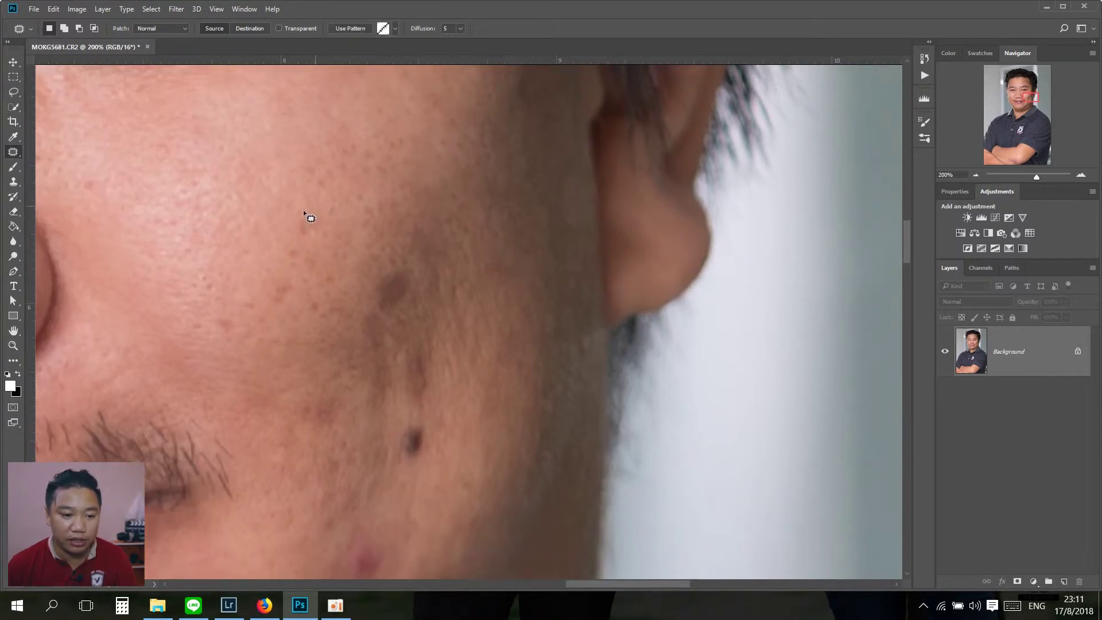
Step: Patch the small cheek spots, then move down to the lower cheek
{"action": "left_click_drag", "start_coordinate": [386, 299], "coordinate": [376, 191]}
{"action": "key", "text": "ctrl+d"}
{"action": "mouse_move", "coordinate": [457, 179]}
{"action": "left_mouse_down"}
{"action": "mouse_move", "coordinate": [434, 272]}
{"action": "mouse_move", "coordinate": [405, 253]}
{"action": "left_mouse_up"}
{"action": "mouse_move", "coordinate": [308, 325]}
{"action": "left_mouse_down"}
{"action": "mouse_move", "coordinate": [315, 276]}
{"action": "mouse_move", "coordinate": [304, 373]}
{"action": "mouse_move", "coordinate": [300, 341]}
{"action": "mouse_move", "coordinate": [332, 319]}
{"action": "mouse_move", "coordinate": [308, 271]}
{"action": "left_mouse_up"}
{"action": "key", "text": "ctrl+d"}
{"action": "mouse_move", "coordinate": [354, 300]}
{"action": "left_mouse_down"}
{"action": "mouse_move", "coordinate": [396, 332]}
{"action": "mouse_move", "coordinate": [418, 308]}
{"action": "left_mouse_up"}
{"action": "key", "text": "ctrl+d"}
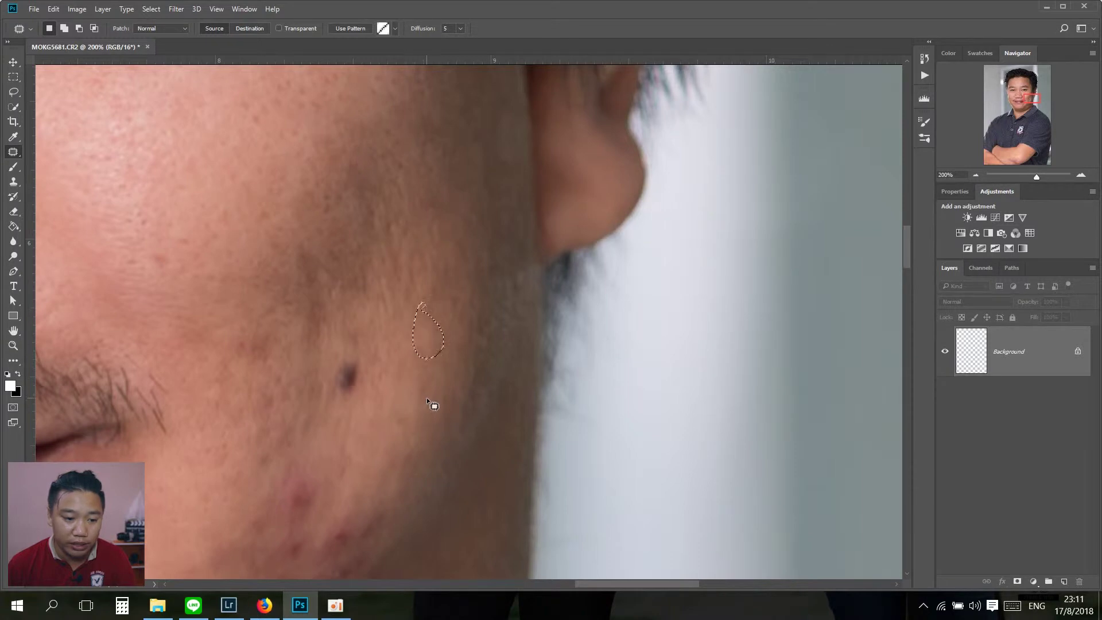
{"action": "left_click_drag", "start_coordinate": [432, 401], "coordinate": [453, 362]}
{"action": "key", "text": "ctrl+d"}
{"action": "mouse_move", "coordinate": [308, 396]}
{"action": "left_mouse_down"}
{"action": "mouse_move", "coordinate": [356, 333]}
{"action": "mouse_move", "coordinate": [327, 372]}
{"action": "left_mouse_up"}
{"action": "key", "text": "ctrl+d"}
Step: Patch the spots near the ear and remaining cheek blemishes with clean skin above
{"action": "mouse_move", "coordinate": [383, 327]}
{"action": "left_mouse_down"}
{"action": "mouse_move", "coordinate": [334, 374]}
{"action": "mouse_move", "coordinate": [423, 406]}
{"action": "mouse_move", "coordinate": [458, 315]}
{"action": "mouse_move", "coordinate": [471, 328]}
{"action": "left_mouse_up"}
{"action": "key", "text": "ctrl+d"}
{"action": "mouse_move", "coordinate": [427, 386]}
{"action": "left_mouse_down"}
{"action": "mouse_move", "coordinate": [401, 284]}
{"action": "mouse_move", "coordinate": [356, 300]}
{"action": "mouse_move", "coordinate": [310, 338]}
{"action": "mouse_move", "coordinate": [323, 317]}
{"action": "mouse_move", "coordinate": [265, 309]}
{"action": "left_mouse_up"}
{"action": "key", "text": "ctrl+d"}
{"action": "key", "text": "ctrl+d"}
{"action": "mouse_move", "coordinate": [396, 290]}
{"action": "left_mouse_down"}
{"action": "mouse_move", "coordinate": [431, 327]}
{"action": "mouse_move", "coordinate": [396, 290]}
{"action": "left_mouse_up"}
{"action": "mouse_move", "coordinate": [404, 307]}
{"action": "left_mouse_down"}
{"action": "mouse_move", "coordinate": [448, 212]}
{"action": "mouse_move", "coordinate": [409, 233]}
{"action": "mouse_move", "coordinate": [443, 218]}
{"action": "left_mouse_up"}
{"action": "key", "text": "ctrl+d"}
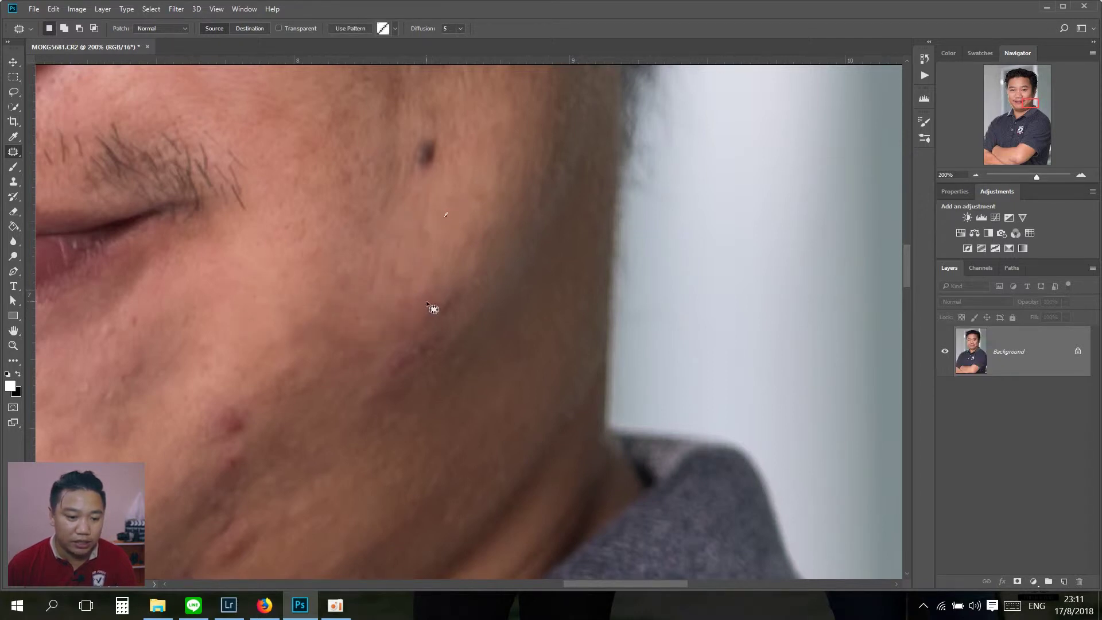
{"action": "left_click_drag", "start_coordinate": [427, 307], "coordinate": [427, 245]}
{"action": "key", "text": "ctrl+d"}
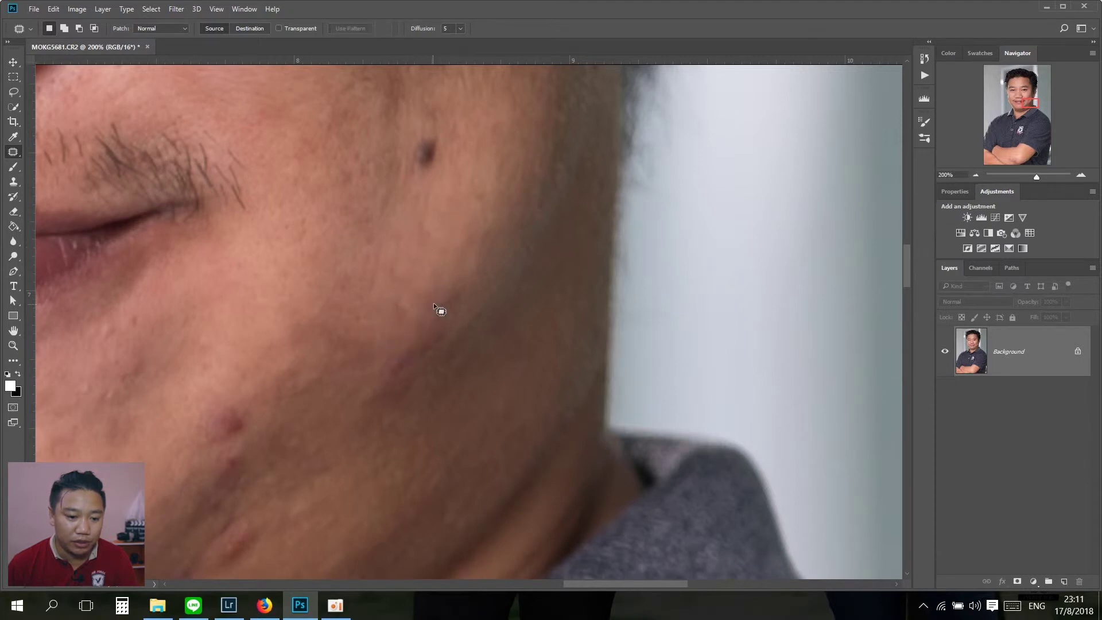
{"action": "left_click_drag", "start_coordinate": [453, 289], "coordinate": [454, 291]}
{"action": "mouse_move", "coordinate": [451, 294]}
{"action": "left_mouse_down"}
{"action": "mouse_move", "coordinate": [447, 261]}
{"action": "mouse_move", "coordinate": [403, 244]}
{"action": "mouse_move", "coordinate": [401, 202]}
{"action": "left_mouse_up"}
Step: Patch the spots along the jawline and lower cheek with clean skin
{"action": "key", "text": "ctrl+d"}
{"action": "left_click_drag", "start_coordinate": [377, 305], "coordinate": [386, 287]}
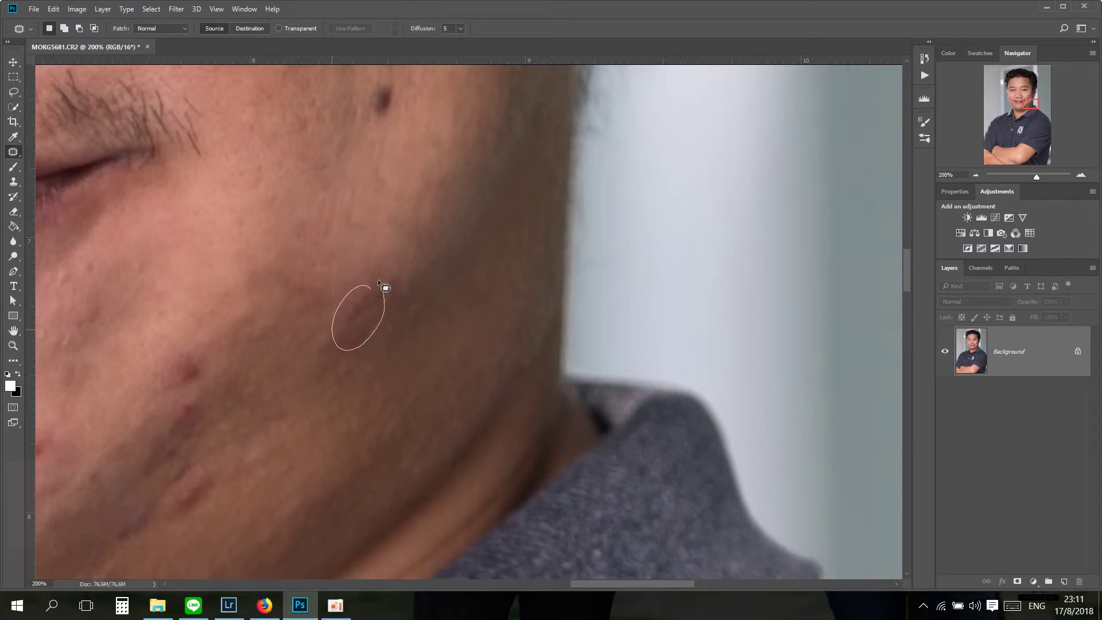
{"action": "key", "text": "ctrl+d"}
{"action": "left_click_drag", "start_coordinate": [299, 426], "coordinate": [408, 317]}
{"action": "mouse_move", "coordinate": [328, 431]}
{"action": "left_mouse_down"}
{"action": "mouse_move", "coordinate": [347, 382]}
{"action": "mouse_move", "coordinate": [465, 309]}
{"action": "left_mouse_up"}
{"action": "left_click_drag", "start_coordinate": [313, 317], "coordinate": [320, 387]}
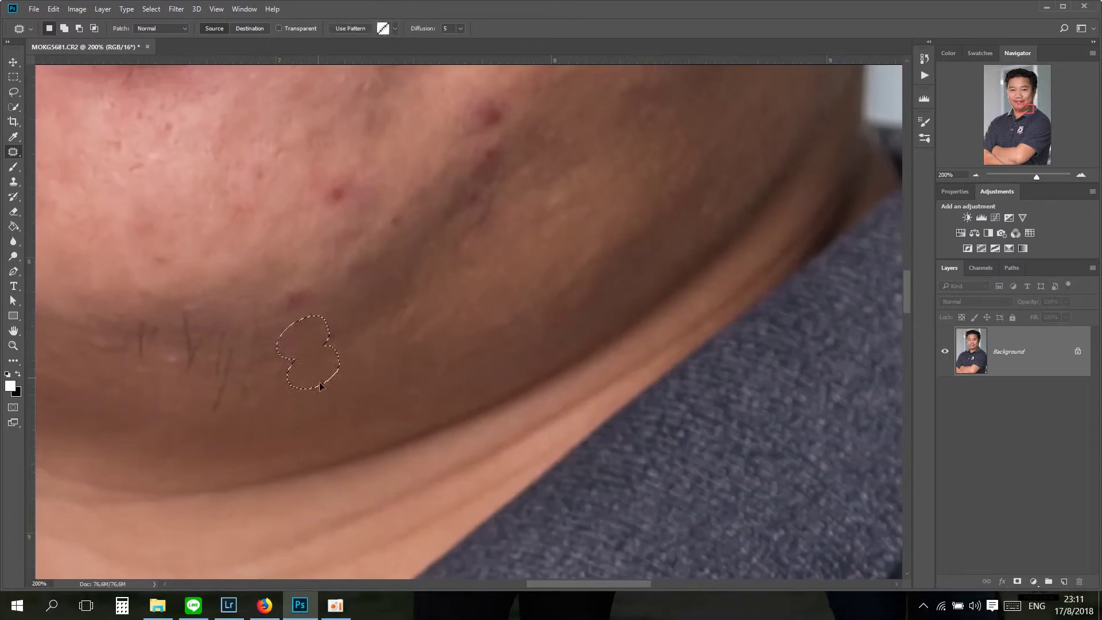
{"action": "left_click_drag", "start_coordinate": [309, 276], "coordinate": [301, 388]}
{"action": "left_click_drag", "start_coordinate": [328, 280], "coordinate": [339, 307]}
{"action": "left_click_drag", "start_coordinate": [297, 370], "coordinate": [299, 372]}
{"action": "key", "text": "ctrl+d"}
{"action": "mouse_move", "coordinate": [453, 196]}
{"action": "left_mouse_down"}
{"action": "mouse_move", "coordinate": [436, 204]}
{"action": "mouse_move", "coordinate": [450, 293]}
{"action": "mouse_move", "coordinate": [383, 393]}
{"action": "left_mouse_up"}
{"action": "key", "text": "ctrl+d"}
{"action": "left_click_drag", "start_coordinate": [373, 407], "coordinate": [386, 437]}
{"action": "key", "text": "ctrl+d"}
Step: Patch the next jaw spot and the spots on the chin below the lip
{"action": "left_click_drag", "start_coordinate": [530, 323], "coordinate": [442, 398]}
{"action": "mouse_move", "coordinate": [508, 281]}
{"action": "left_mouse_down"}
{"action": "mouse_move", "coordinate": [526, 339]}
{"action": "mouse_move", "coordinate": [516, 292]}
{"action": "left_mouse_up"}
{"action": "left_click_drag", "start_coordinate": [495, 303], "coordinate": [392, 305]}
{"action": "key", "text": "ctrl+d"}
{"action": "left_click_drag", "start_coordinate": [305, 407], "coordinate": [462, 337]}
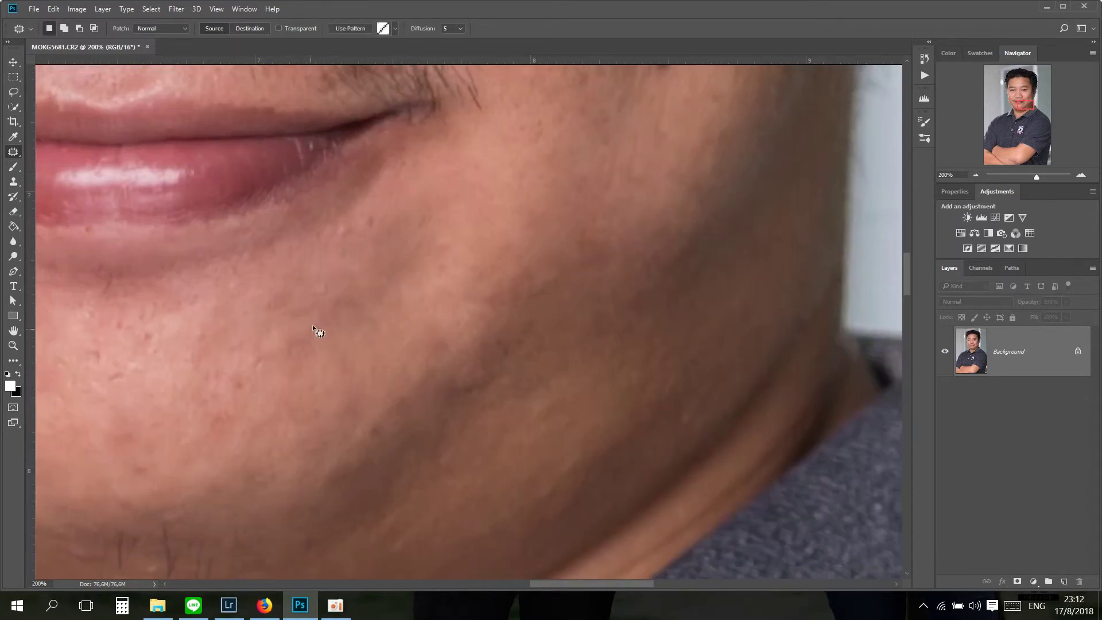
{"action": "left_click_drag", "start_coordinate": [396, 378], "coordinate": [403, 414]}
{"action": "left_click_drag", "start_coordinate": [413, 290], "coordinate": [481, 282]}
{"action": "left_click_drag", "start_coordinate": [415, 247], "coordinate": [419, 262]}
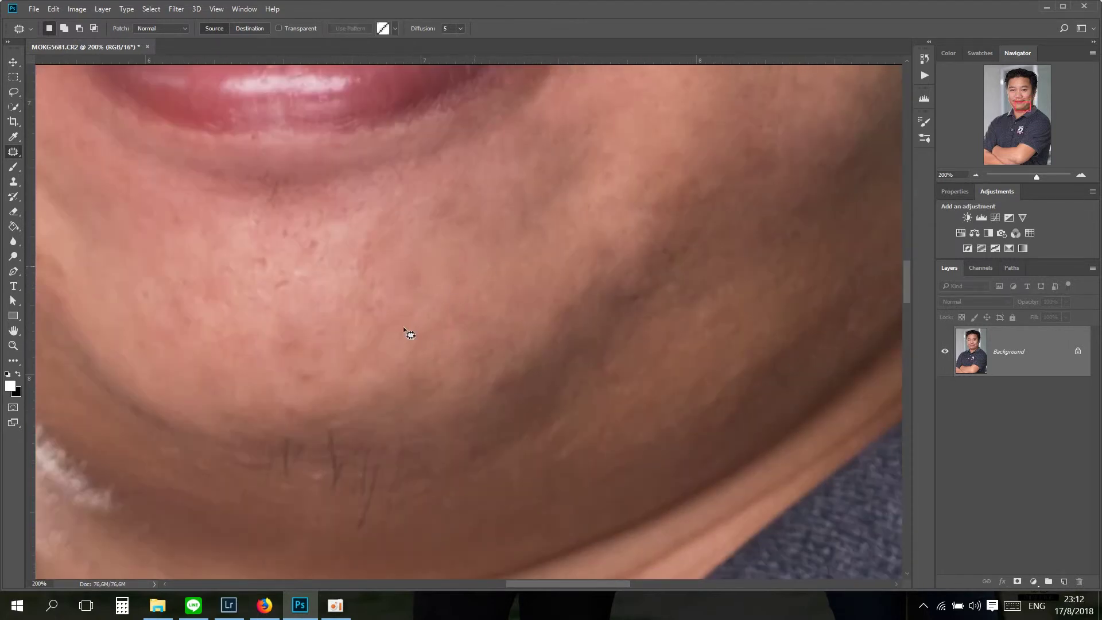
{"action": "left_click_drag", "start_coordinate": [403, 326], "coordinate": [401, 287]}
{"action": "scroll", "coordinate": [459, 297], "scroll_direction": "up", "scroll_amount": 3}
{"action": "mouse_move", "coordinate": [416, 332]}
{"action": "left_mouse_down"}
{"action": "mouse_move", "coordinate": [427, 350]}
{"action": "mouse_move", "coordinate": [415, 333]}
{"action": "left_mouse_up"}
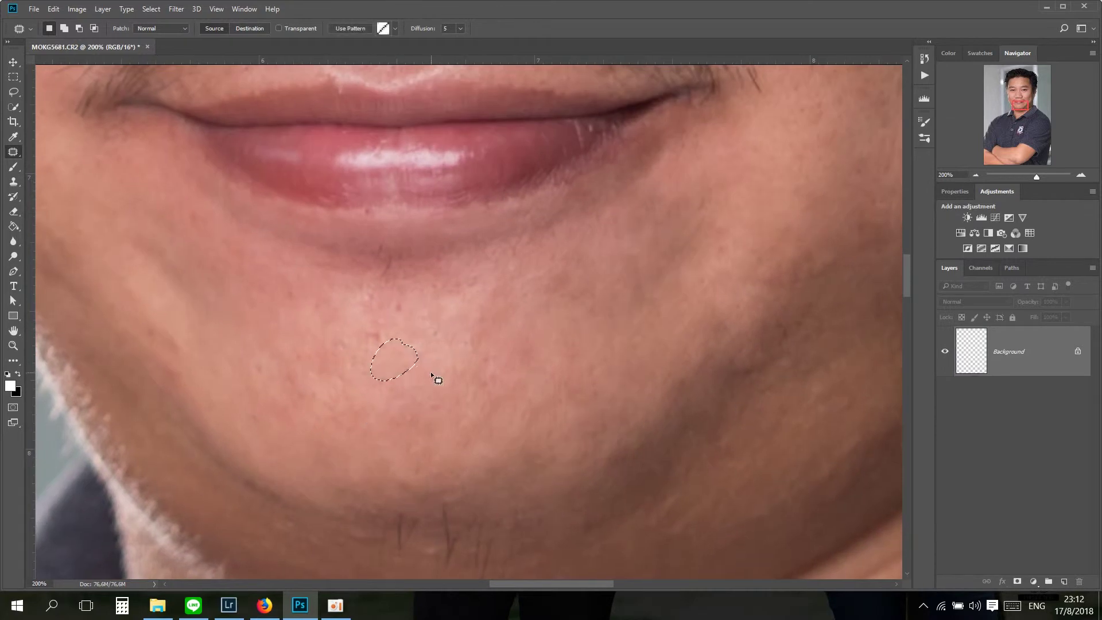
{"action": "left_click_drag", "start_coordinate": [436, 377], "coordinate": [492, 252]}
{"action": "scroll", "coordinate": [353, 296], "scroll_direction": "up", "scroll_amount": 3}
{"action": "mouse_move", "coordinate": [310, 304]}
{"action": "left_mouse_down"}
{"action": "mouse_move", "coordinate": [328, 342]}
{"action": "mouse_move", "coordinate": [313, 307]}
{"action": "left_mouse_up"}
{"action": "mouse_move", "coordinate": [318, 344]}
{"action": "left_mouse_down"}
{"action": "mouse_move", "coordinate": [308, 311]}
{"action": "mouse_move", "coordinate": [271, 432]}
{"action": "left_mouse_up"}
{"action": "scroll", "coordinate": [270, 431], "scroll_direction": "right", "scroll_amount": 4}
{"action": "scroll", "coordinate": [271, 432], "scroll_direction": "down", "scroll_amount": 1}
{"action": "mouse_move", "coordinate": [463, 269]}
{"action": "left_mouse_down"}
{"action": "mouse_move", "coordinate": [510, 314]}
{"action": "mouse_move", "coordinate": [444, 387]}
{"action": "mouse_move", "coordinate": [502, 367]}
{"action": "mouse_move", "coordinate": [465, 363]}
{"action": "left_mouse_up"}
{"action": "key", "text": "ctrl+d"}
Step: Patch spots beside the nose, on the cheek and under the eye
{"action": "scroll", "coordinate": [425, 353], "scroll_direction": "down", "scroll_amount": 4}
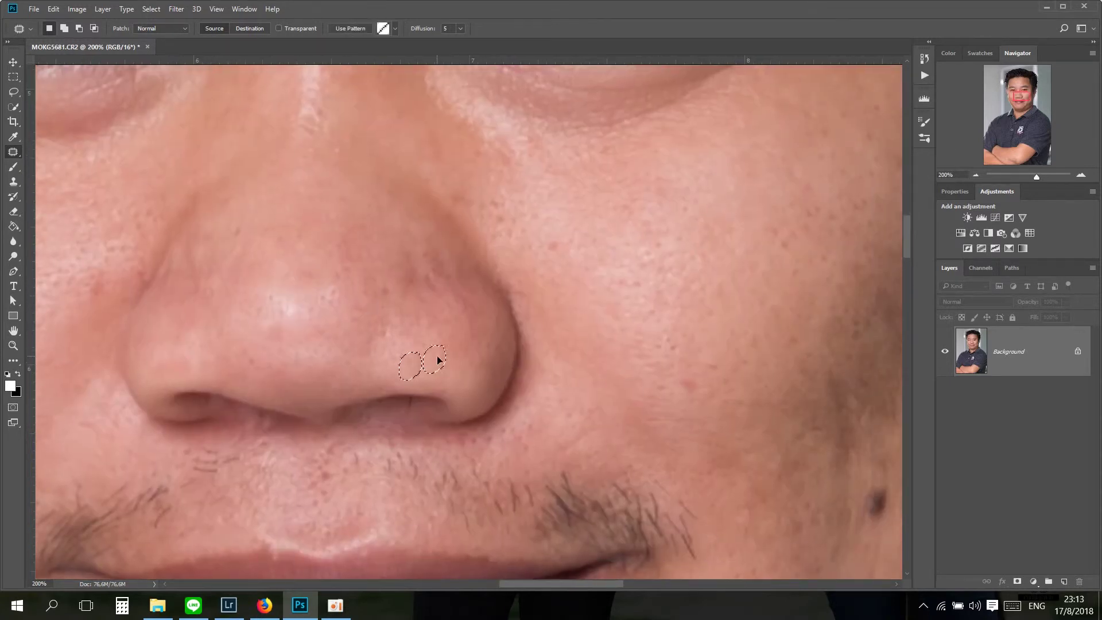
{"action": "scroll", "coordinate": [358, 292], "scroll_direction": "up", "scroll_amount": 3}
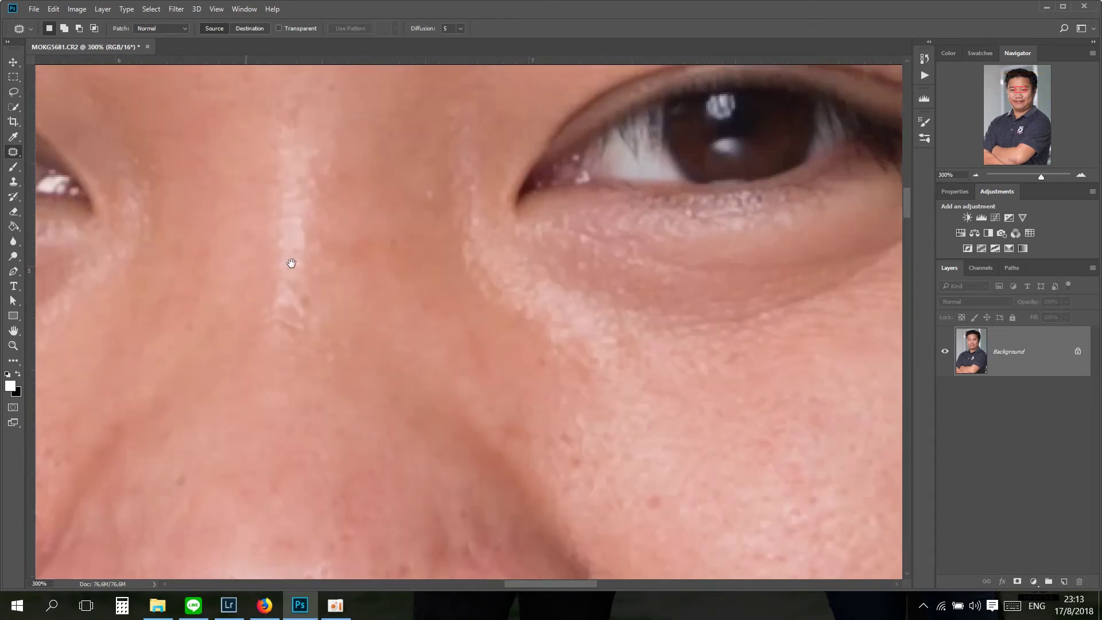
{"action": "mouse_move", "coordinate": [317, 338]}
{"action": "left_mouse_down"}
{"action": "mouse_move", "coordinate": [332, 307]}
{"action": "mouse_move", "coordinate": [411, 419]}
{"action": "left_mouse_up"}
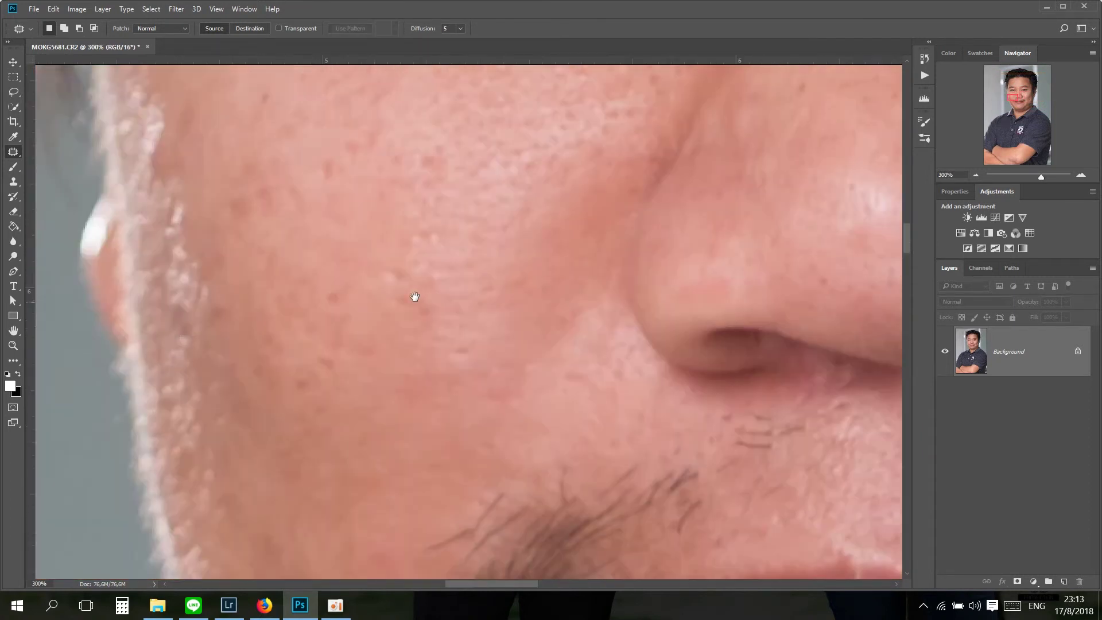
{"action": "mouse_move", "coordinate": [330, 262]}
{"action": "left_mouse_down"}
{"action": "mouse_move", "coordinate": [278, 339]}
{"action": "mouse_move", "coordinate": [314, 337]}
{"action": "mouse_move", "coordinate": [349, 266]}
{"action": "mouse_move", "coordinate": [438, 267]}
{"action": "left_mouse_up"}
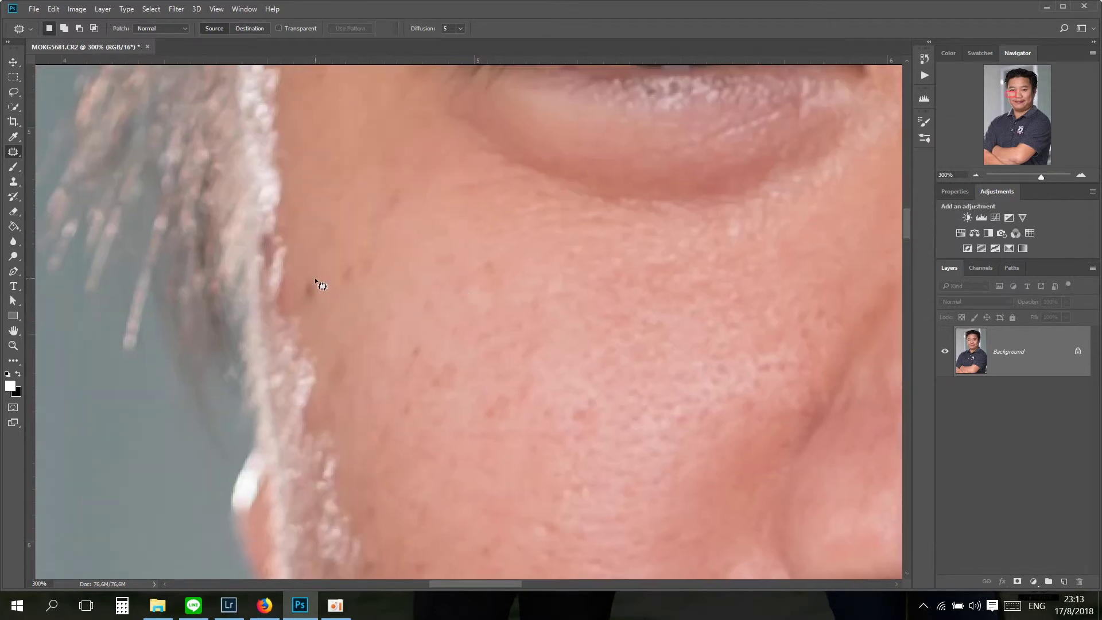
{"action": "mouse_move", "coordinate": [317, 280]}
{"action": "left_mouse_down"}
{"action": "mouse_move", "coordinate": [281, 310]}
{"action": "mouse_move", "coordinate": [287, 270]}
{"action": "left_mouse_up"}
{"action": "left_click_drag", "start_coordinate": [350, 283], "coordinate": [298, 315]}
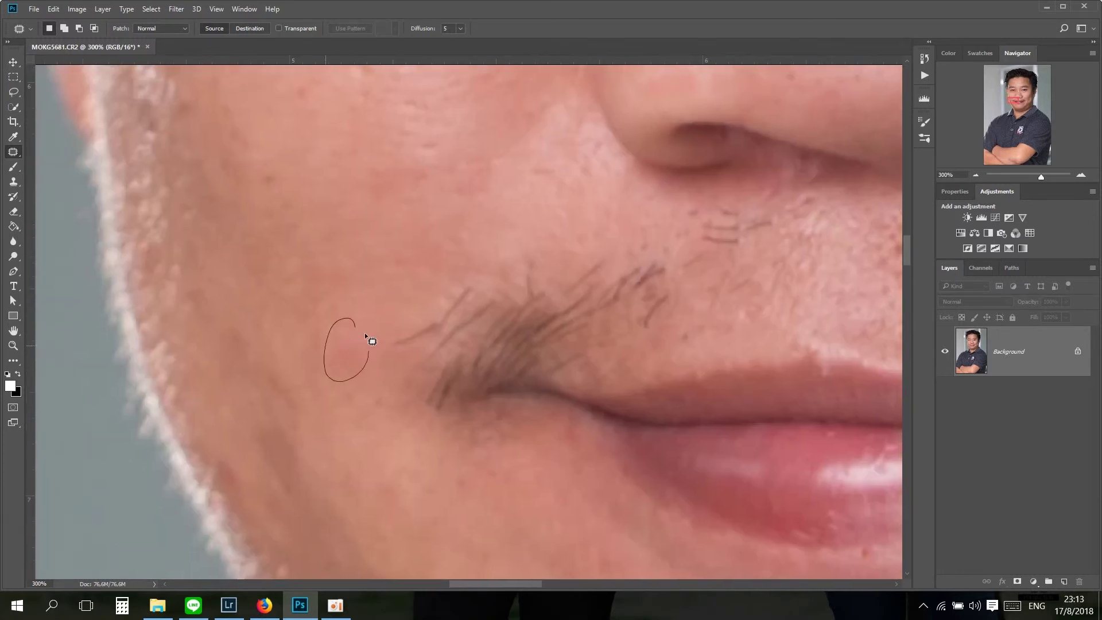
Step: Zoom out, then back in, and patch a chin blemish with nearby skin
{"action": "key", "text": "ctrl+0"}
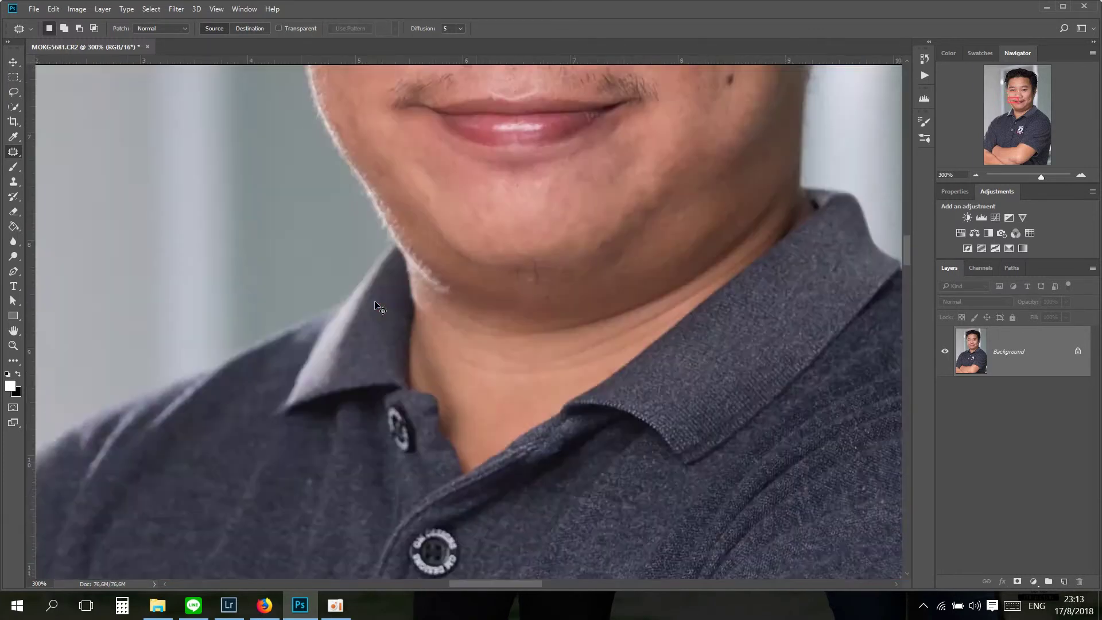
{"action": "key", "text": "ctrl+plus"}
{"action": "key", "text": "ctrl+plus"}
{"action": "key", "text": "ctrl+plus"}
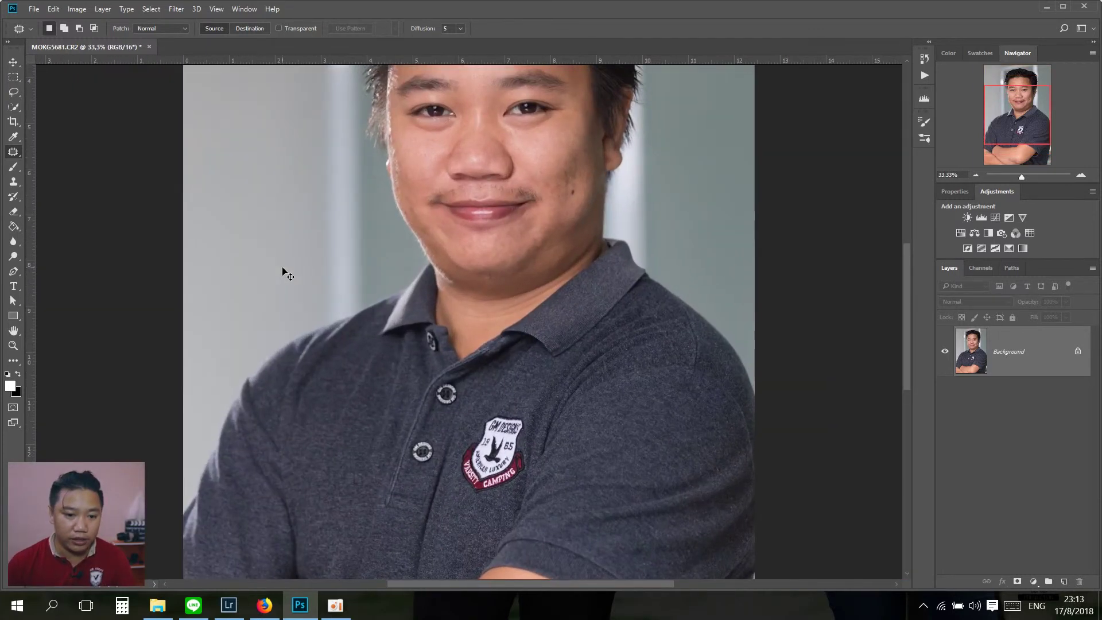
{"action": "left_click_drag", "start_coordinate": [374, 331], "coordinate": [230, 503]}
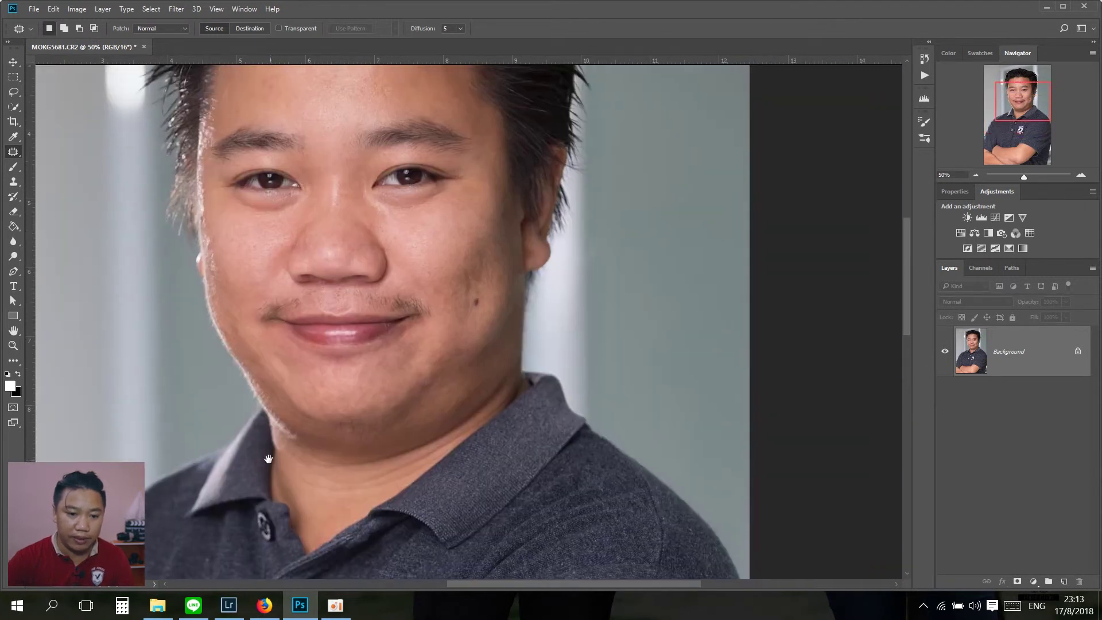
{"action": "mouse_move", "coordinate": [464, 351]}
{"action": "left_mouse_down"}
{"action": "mouse_move", "coordinate": [456, 345]}
{"action": "mouse_move", "coordinate": [452, 369]}
{"action": "mouse_move", "coordinate": [442, 363]}
{"action": "mouse_move", "coordinate": [425, 383]}
{"action": "mouse_move", "coordinate": [442, 362]}
{"action": "left_mouse_up"}
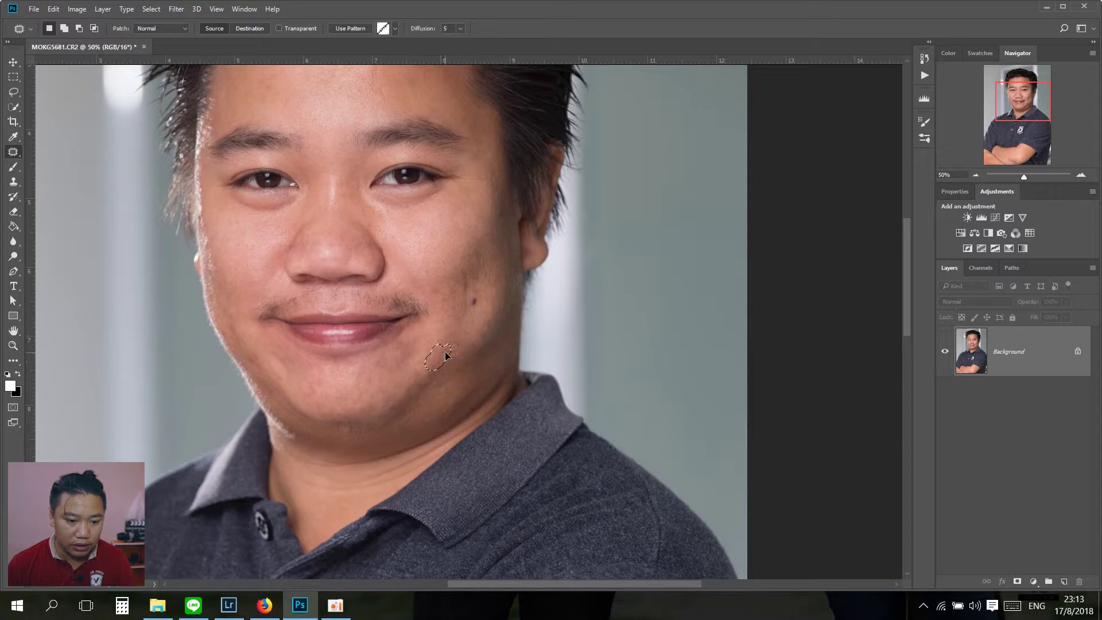
{"action": "key", "text": "ctrl+d"}
Step: Check the nose and mouth at 100%, then fit the whole photo on screen
{"action": "left_click_drag", "start_coordinate": [429, 271], "coordinate": [395, 414]}
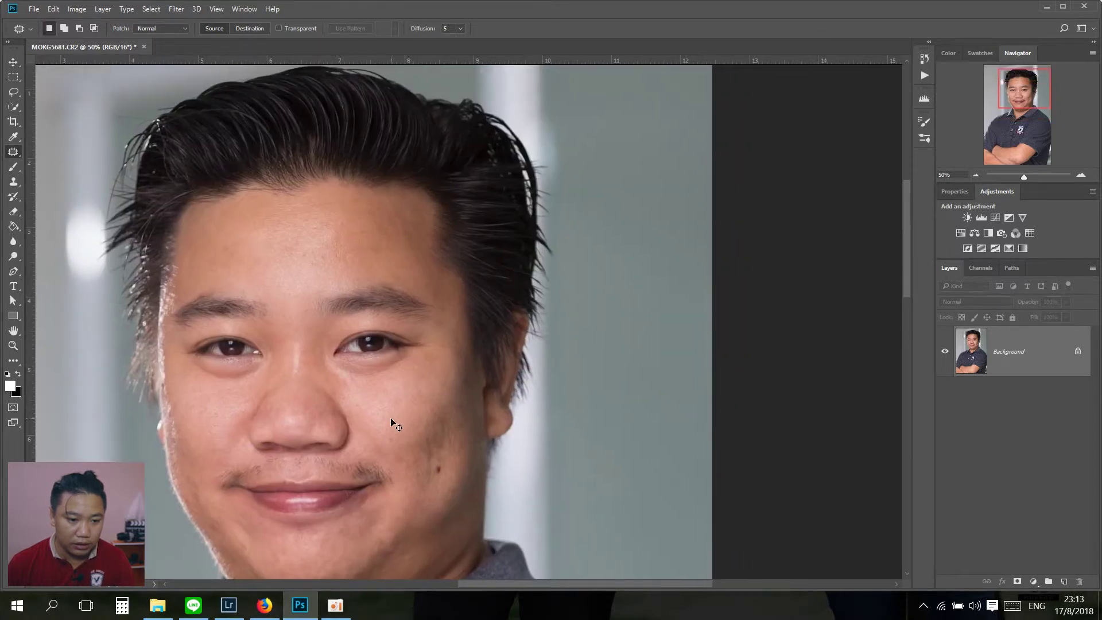
{"action": "key", "text": "ctrl+plus"}
{"action": "key", "text": "ctrl+plus"}
{"action": "left_click_drag", "start_coordinate": [229, 428], "coordinate": [420, 199]}
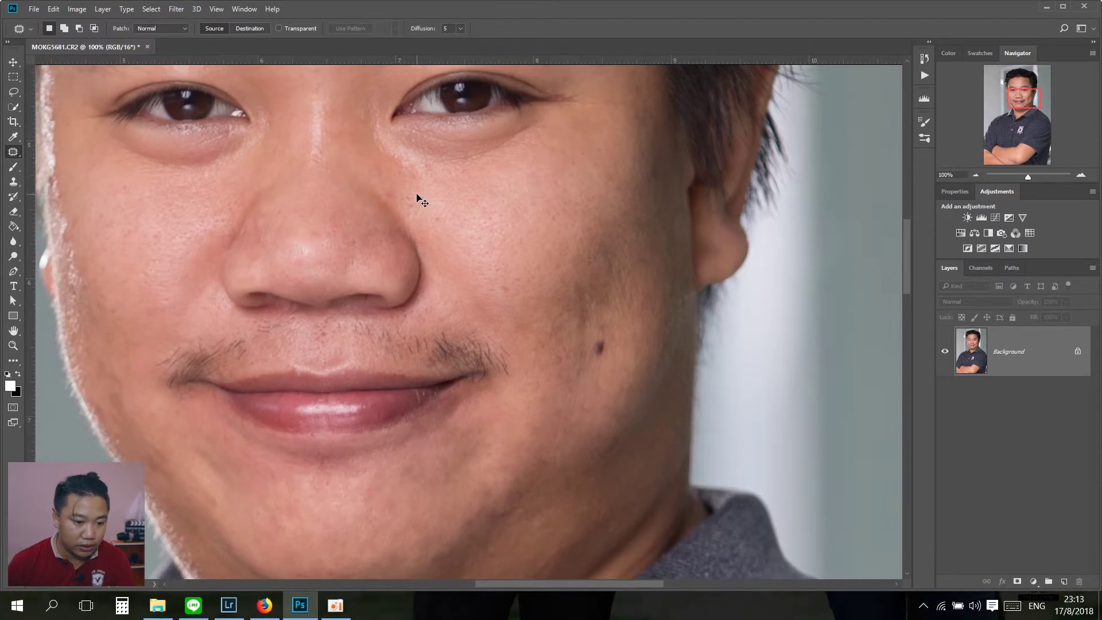
{"action": "key", "text": "ctrl+0"}
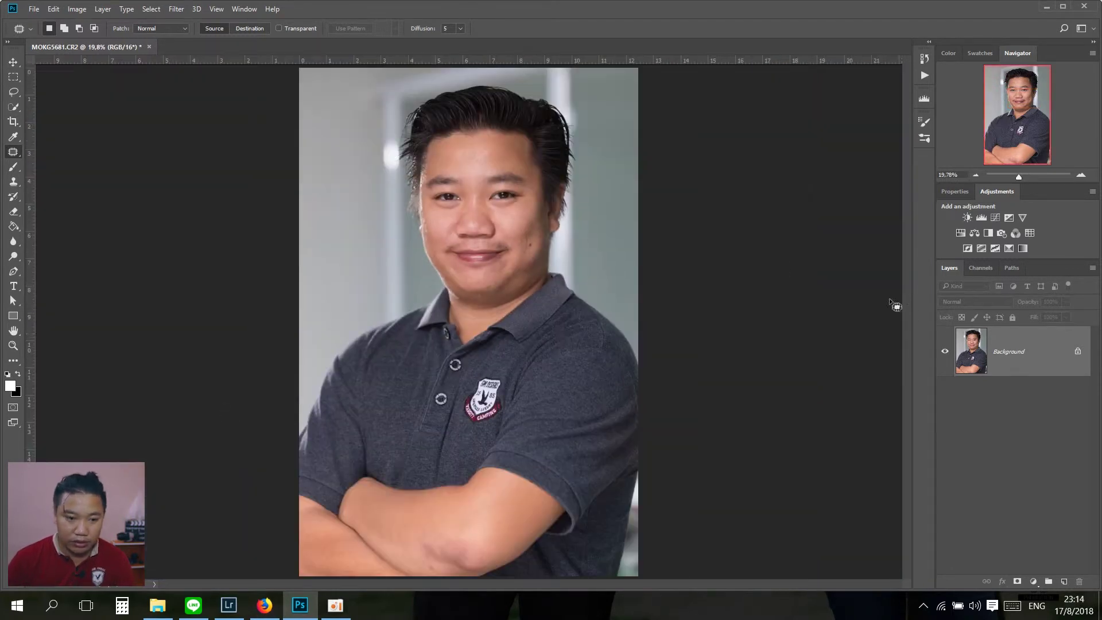
Step: Run the Frequency Separation action from the Actions panel
{"action": "left_click", "coordinate": [925, 76]}
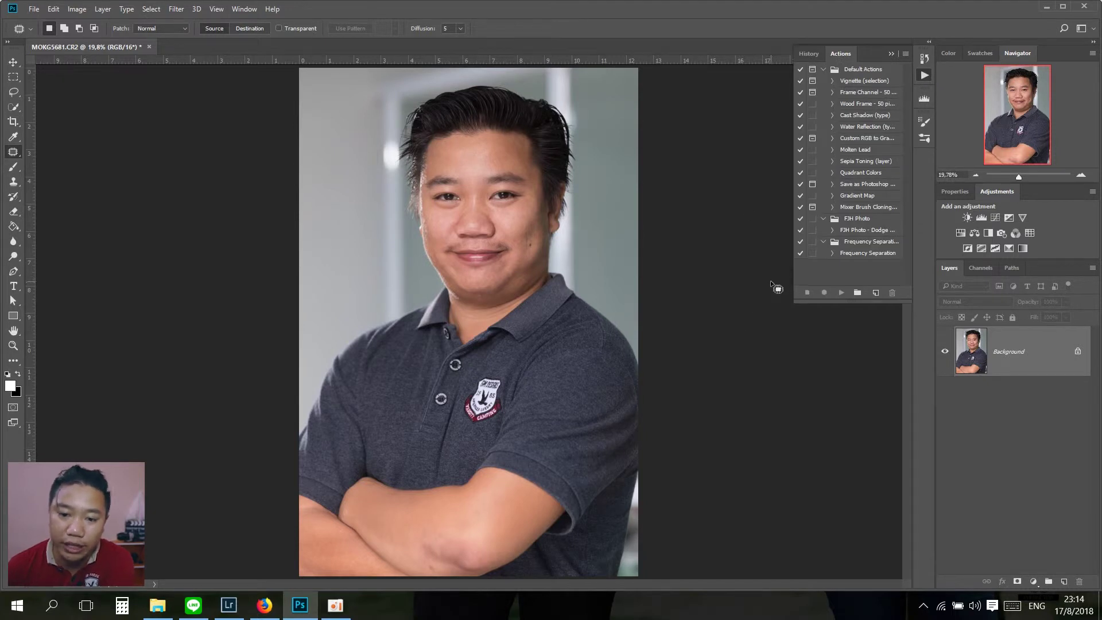
{"action": "left_click", "coordinate": [824, 219]}
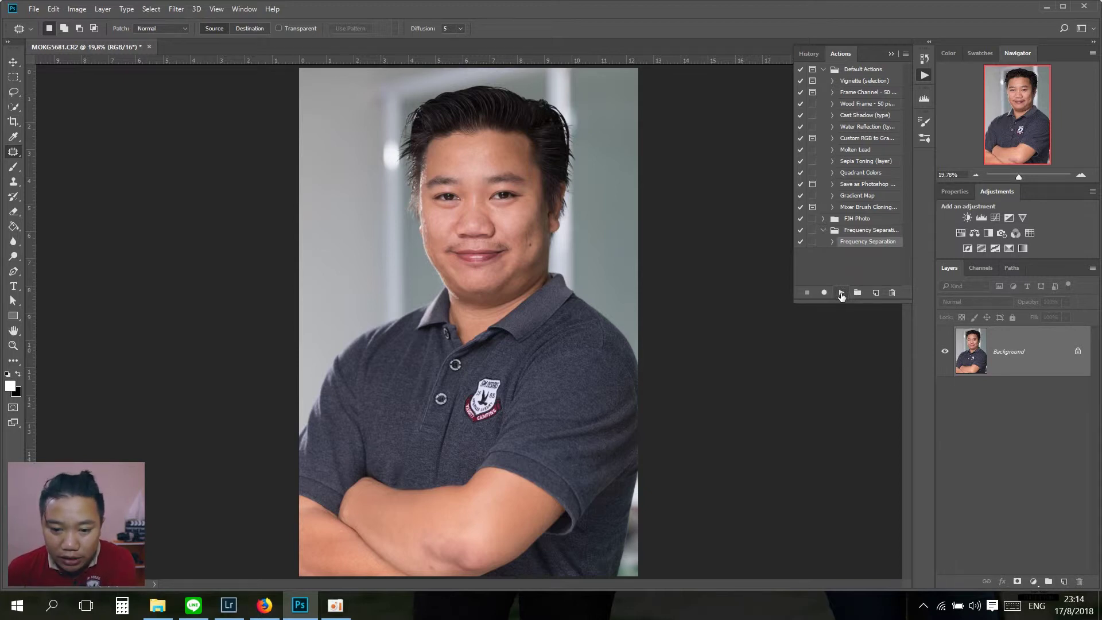
{"action": "left_click", "coordinate": [840, 293]}
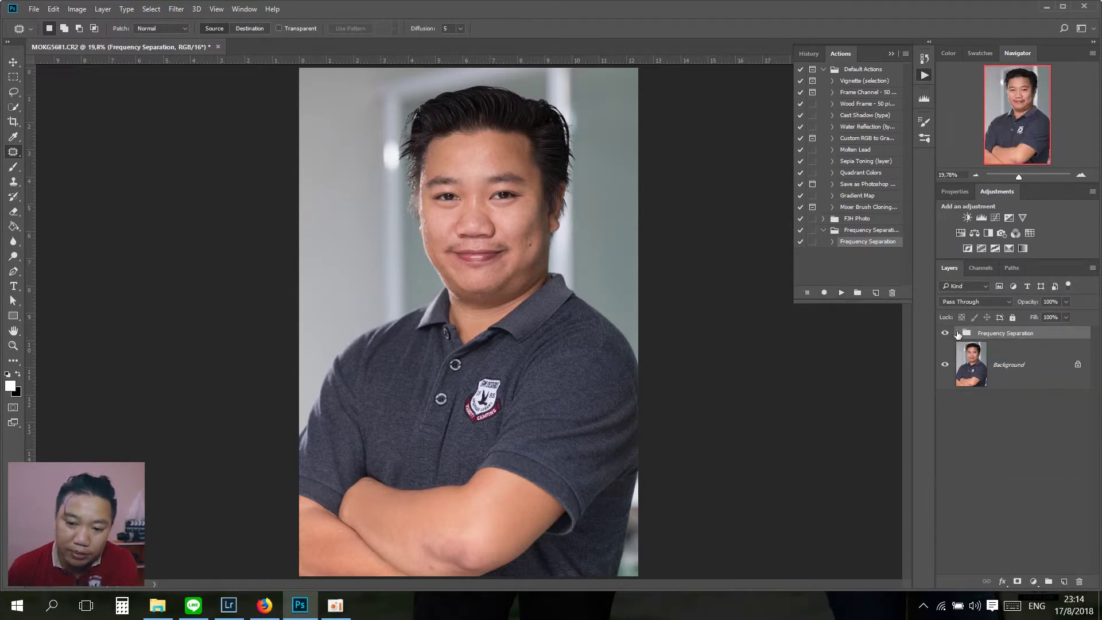
Step: Expand the Frequency Separation group and duplicate the Color layer as 'Color copy'
{"action": "left_click", "coordinate": [958, 333]}
{"action": "left_click", "coordinate": [1021, 415]}
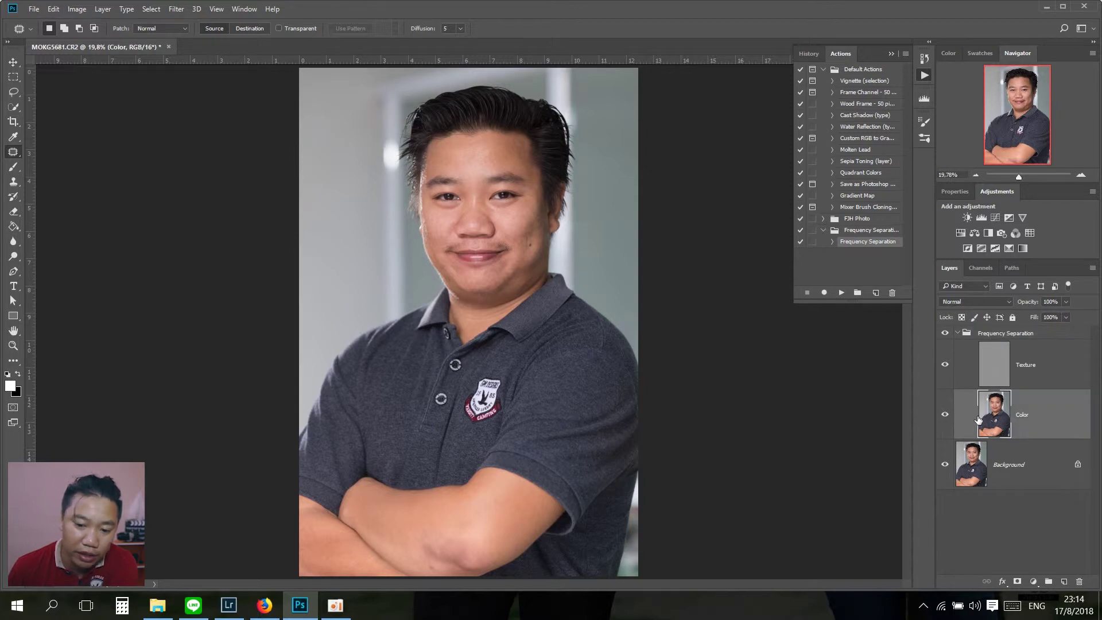
{"action": "left_click", "coordinate": [1012, 360]}
{"action": "left_click", "coordinate": [1006, 415]}
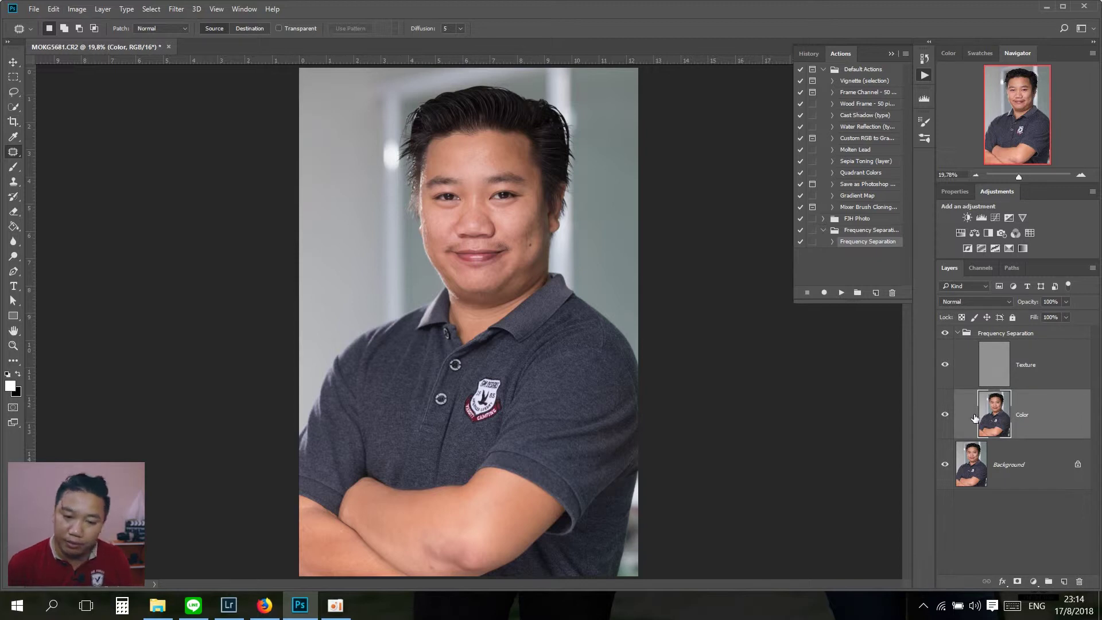
{"action": "key", "text": "ctrl+j"}
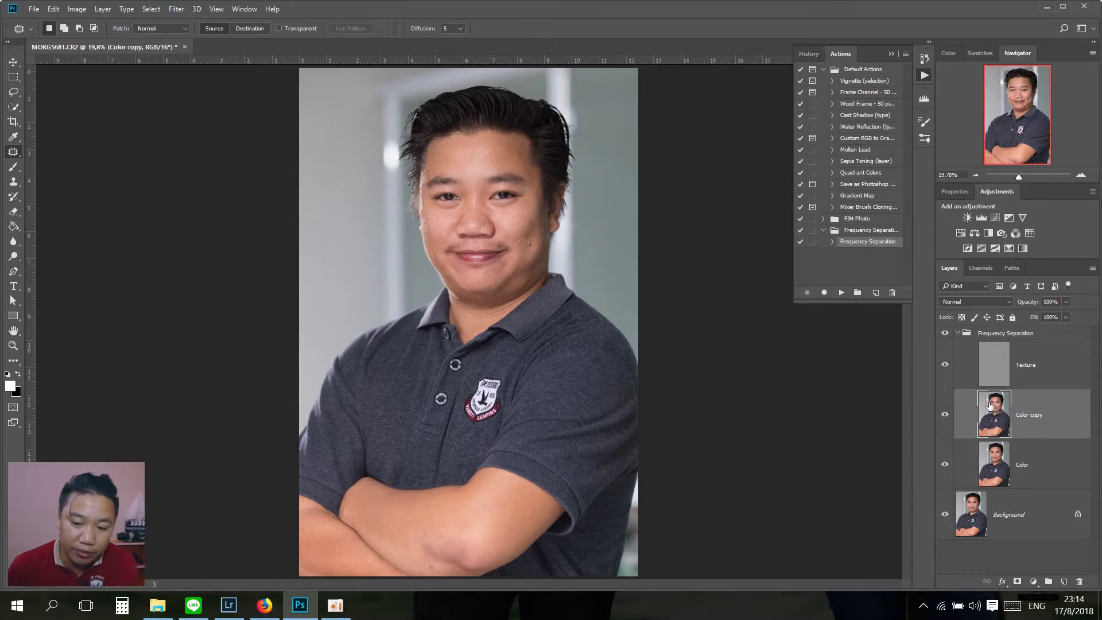
{"action": "left_click", "coordinate": [175, 10]}
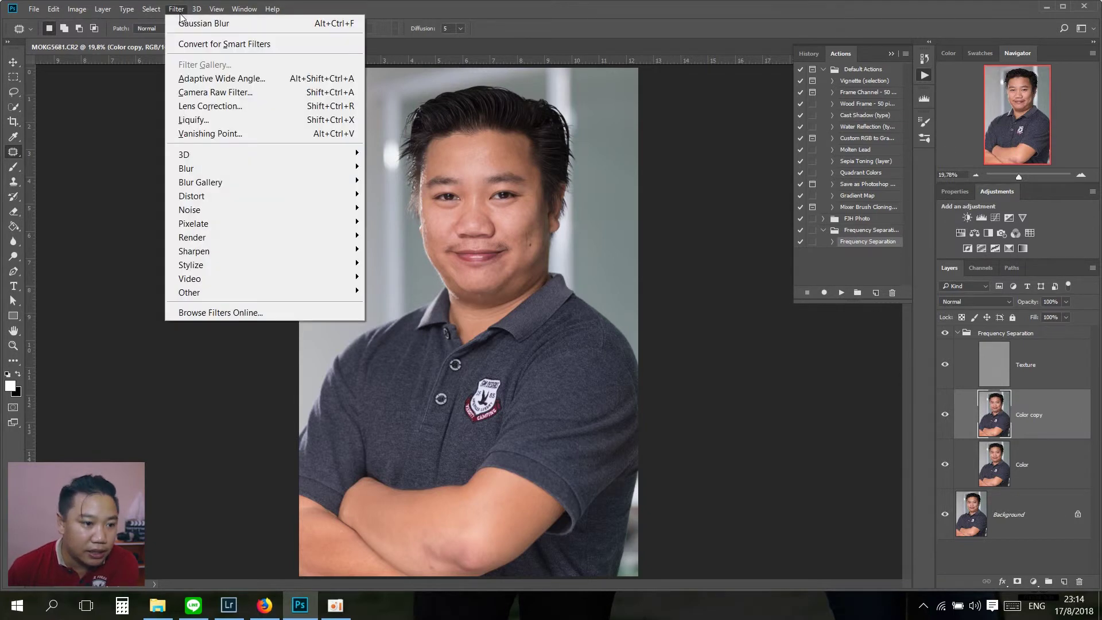
Step: Open the Gaussian Blur dialog and zoom to 66.7% to preview the face
{"action": "mouse_move", "coordinate": [222, 172]}
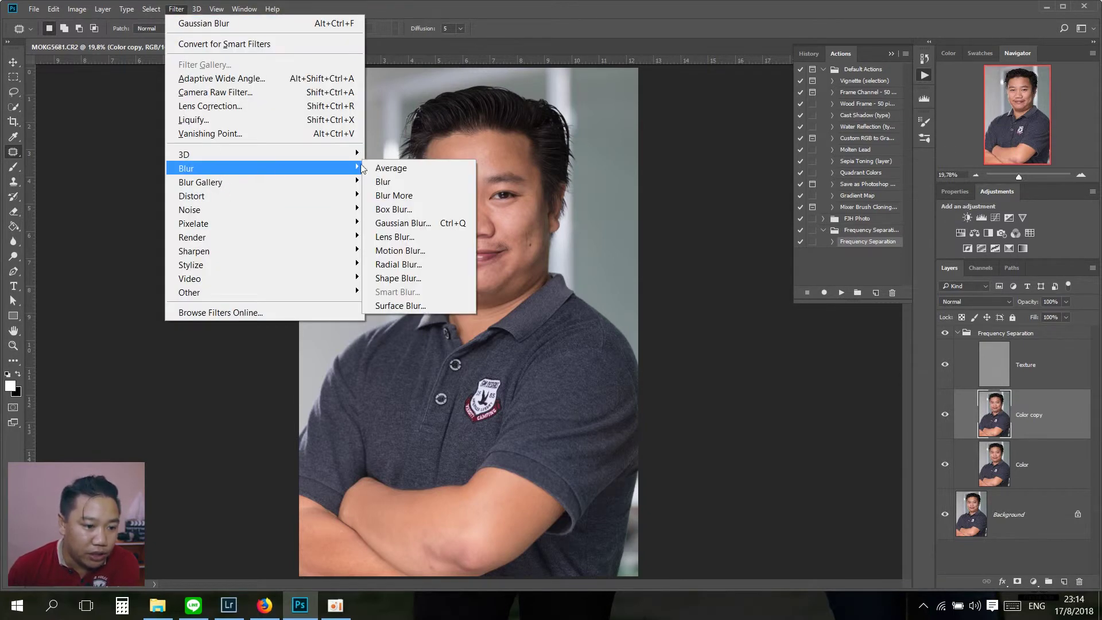
{"action": "left_click", "coordinate": [440, 226]}
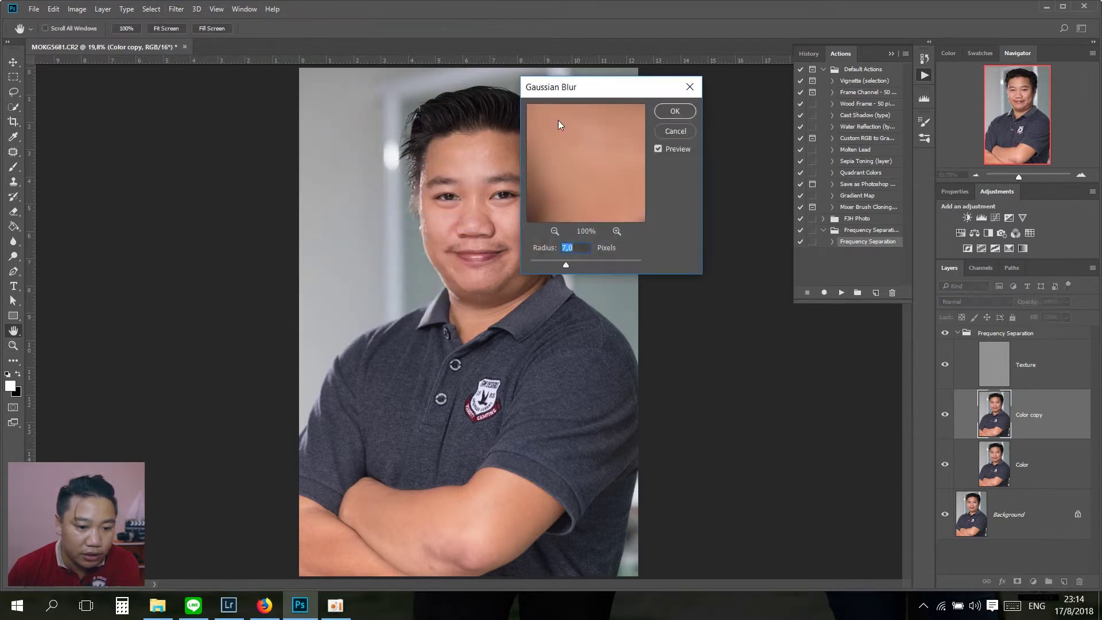
{"action": "left_click", "coordinate": [684, 88]}
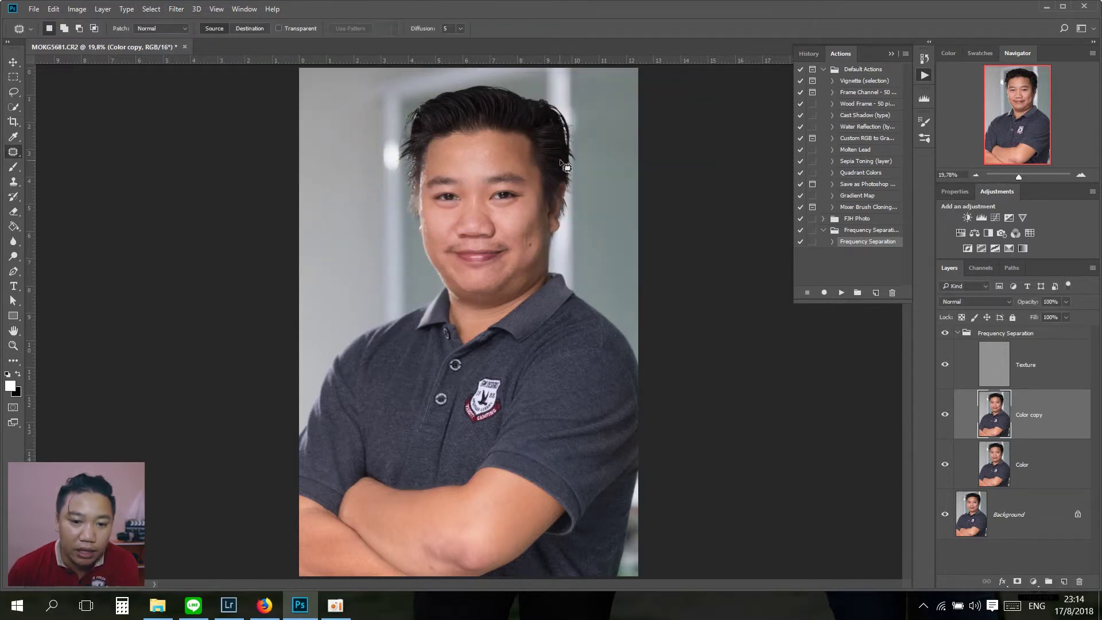
{"action": "key", "text": "ctrl+alt+f"}
{"action": "left_click_drag", "start_coordinate": [585, 90], "coordinate": [604, 120]}
{"action": "key", "text": "ctrl+plus"}
{"action": "key", "text": "ctrl+plus"}
{"action": "key", "text": "ctrl+plus"}
{"action": "key", "text": "ctrl+plus"}
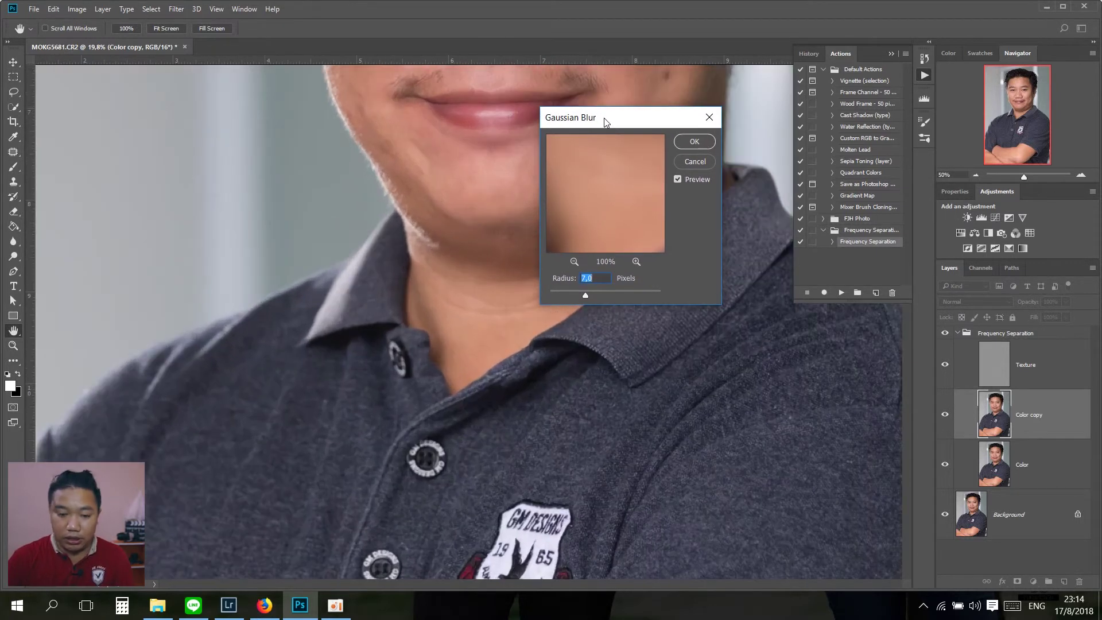
{"action": "left_click_drag", "start_coordinate": [383, 237], "coordinate": [240, 380]}
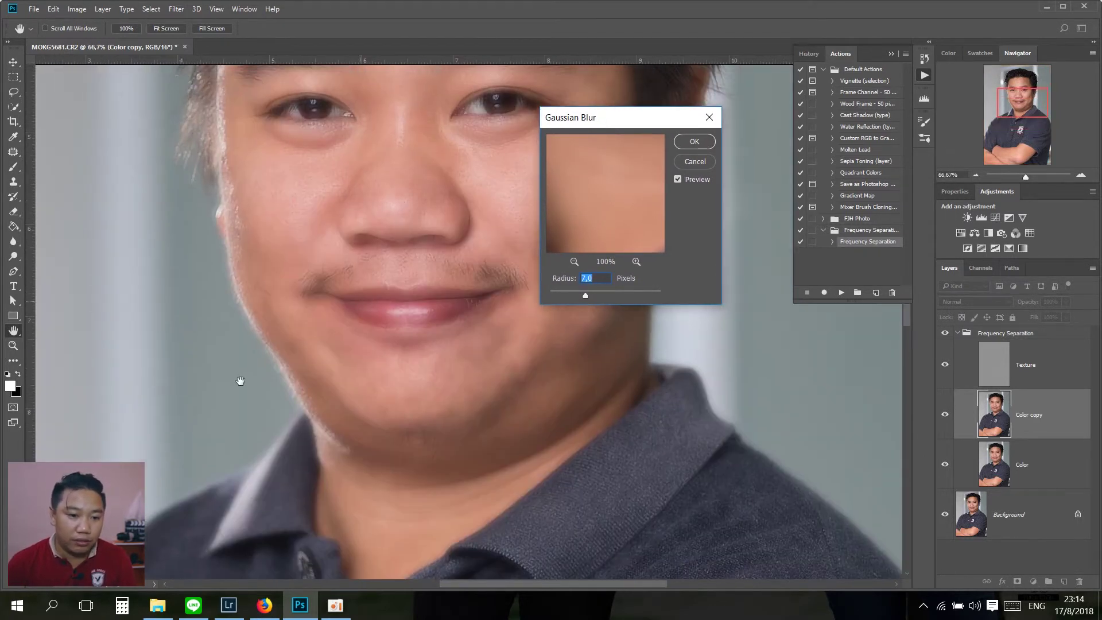
{"action": "left_click_drag", "start_coordinate": [378, 227], "coordinate": [300, 400]}
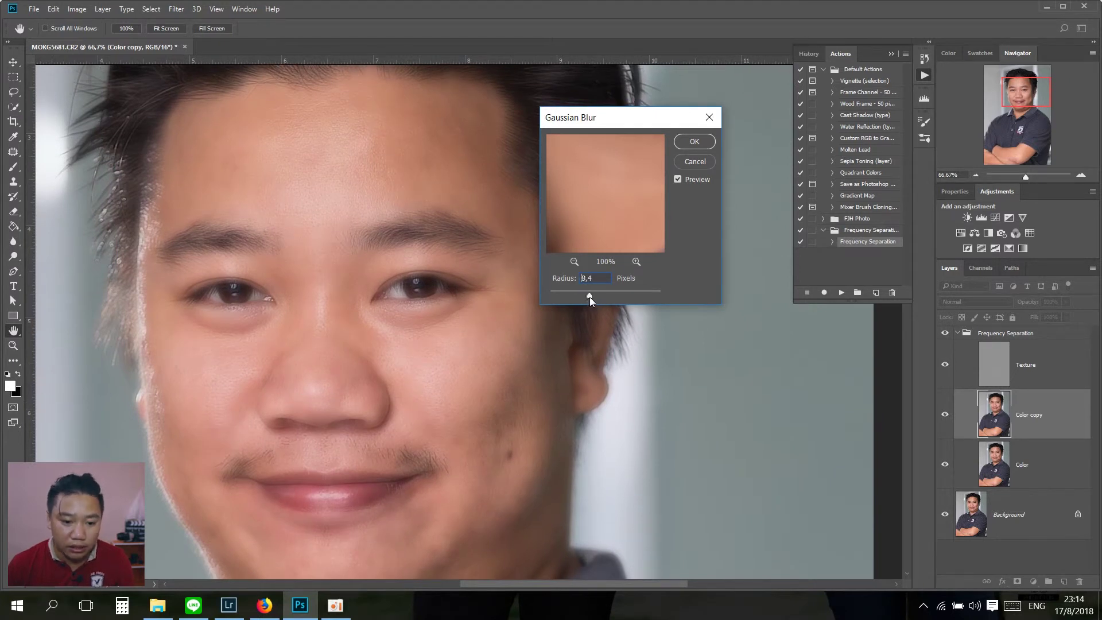
Step: Set the Gaussian Blur radius to 8.0 pixels and apply it to Color copy
{"action": "left_click_drag", "start_coordinate": [590, 295], "coordinate": [597, 295]}
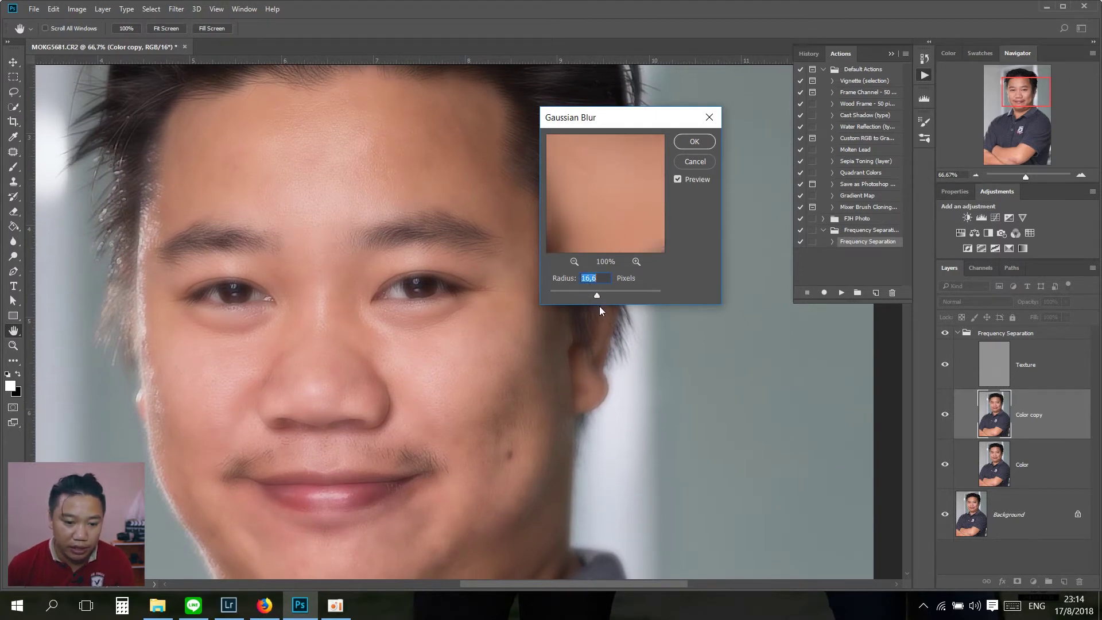
{"action": "left_click", "coordinate": [601, 279]}
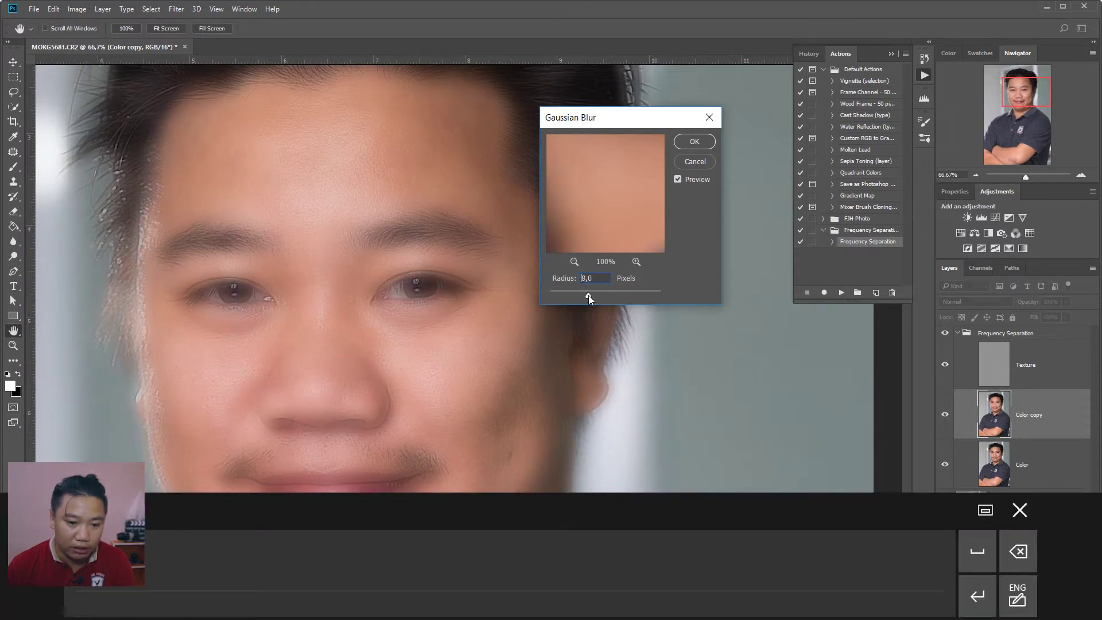
{"action": "double_click", "coordinate": [598, 280]}
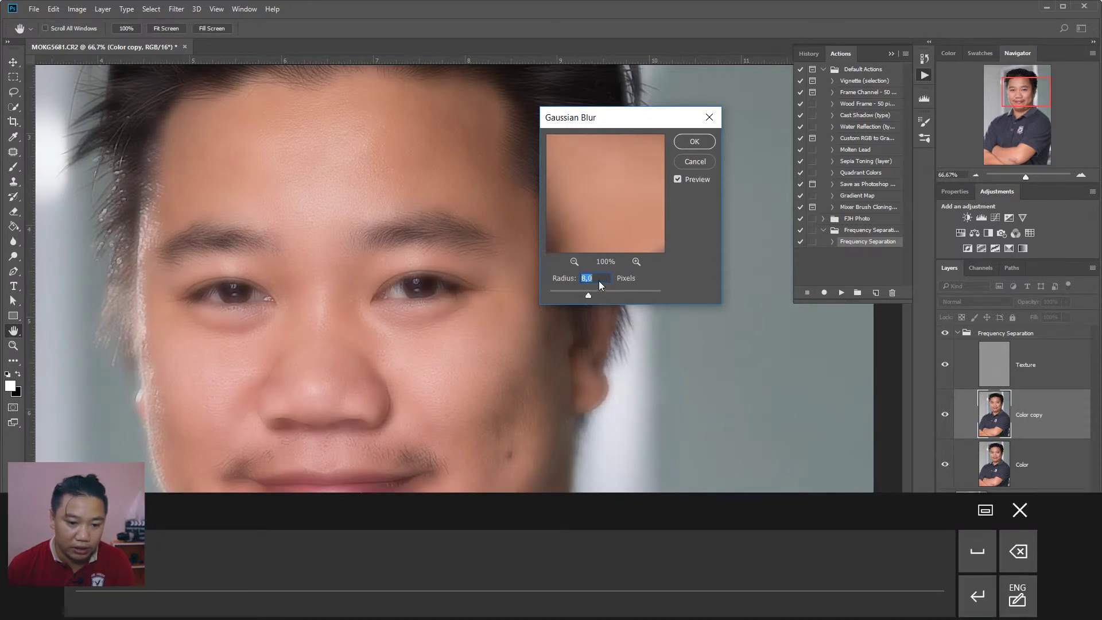
{"action": "left_click", "coordinate": [534, 341]}
{"action": "left_click", "coordinate": [693, 141]}
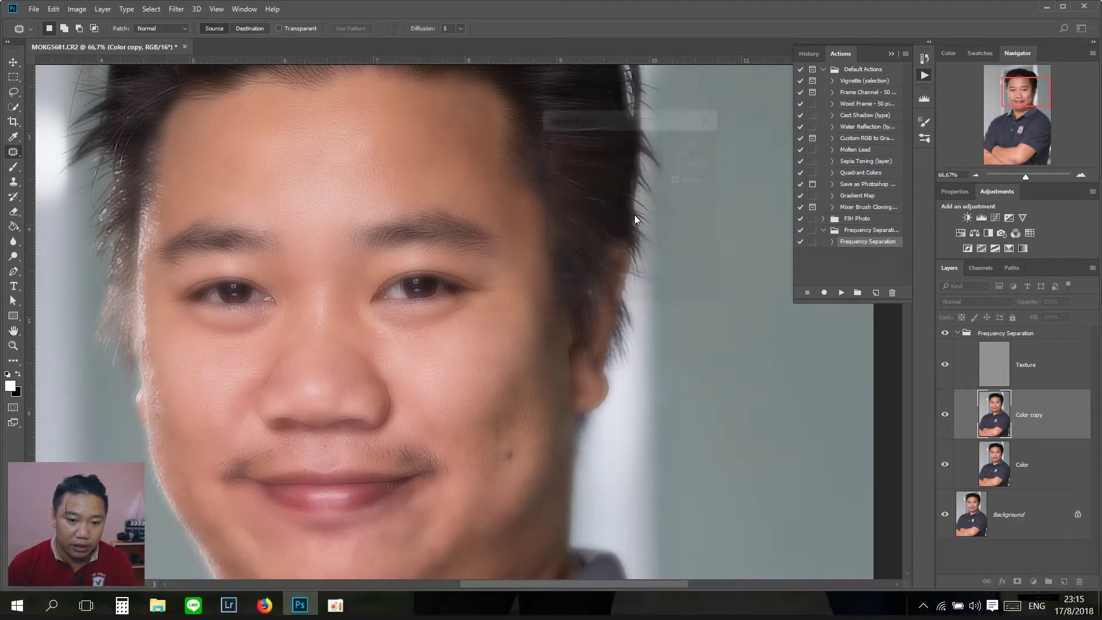
{"action": "left_click_drag", "start_coordinate": [492, 381], "coordinate": [532, 205]}
Step: Zoom between 25% and 66.7% around the face, then fit the whole photo on screen
{"action": "key", "text": "j"}
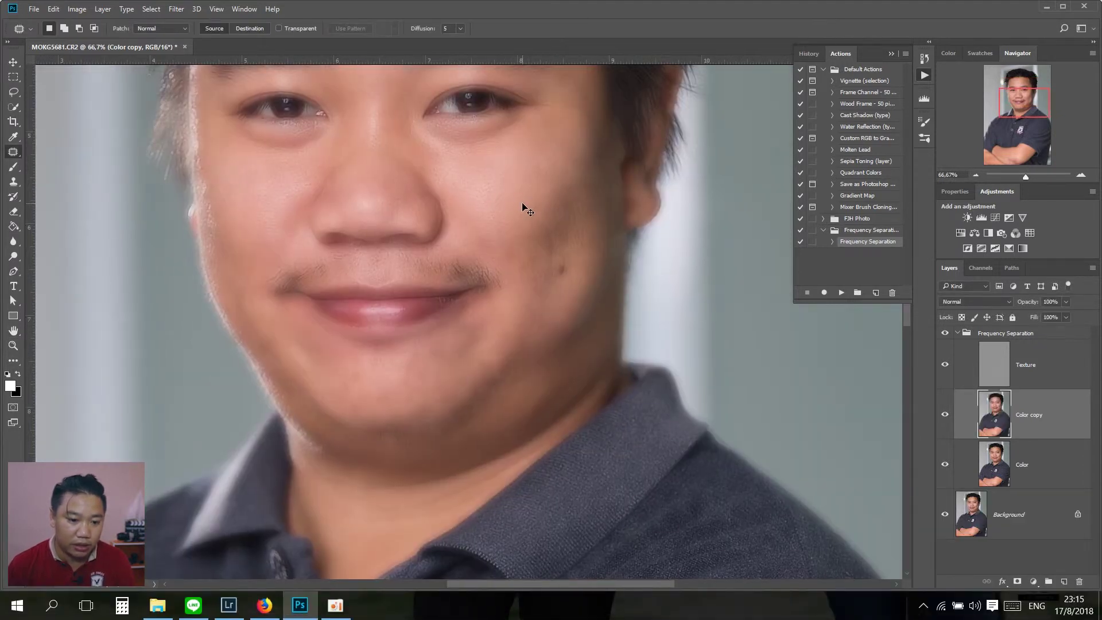
{"action": "scroll", "coordinate": [522, 204], "scroll_direction": "down", "scroll_amount": 4}
{"action": "scroll", "coordinate": [522, 204], "scroll_direction": "up", "scroll_amount": 2}
{"action": "left_click_drag", "start_coordinate": [332, 290], "coordinate": [231, 455]}
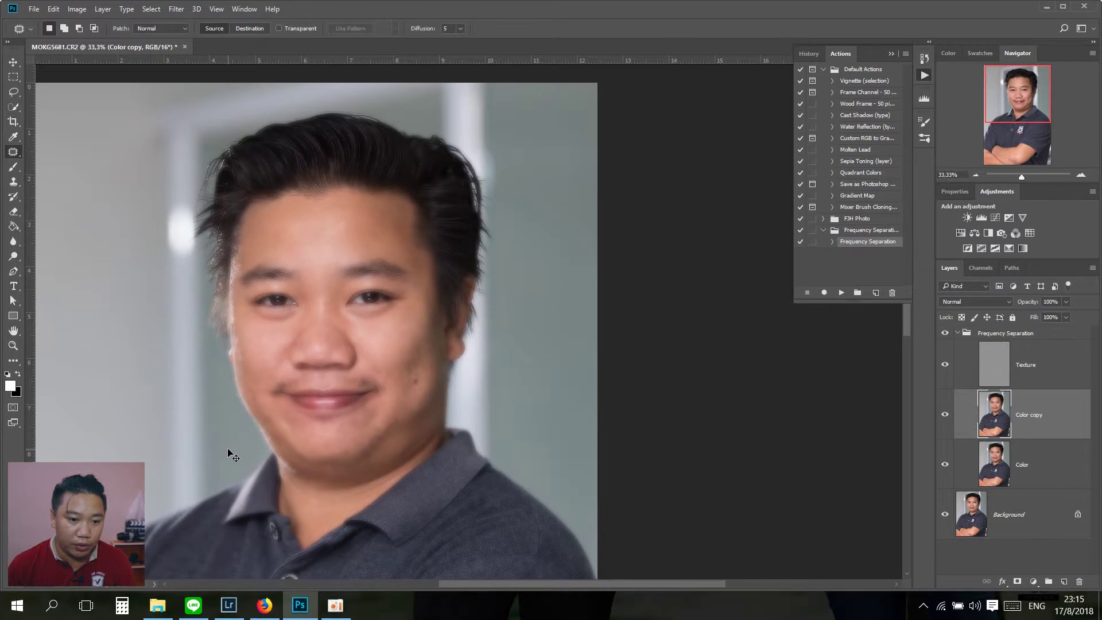
{"action": "key", "text": "ctrl+minus"}
{"action": "key", "text": "ctrl+plus"}
{"action": "key", "text": "ctrl+plus"}
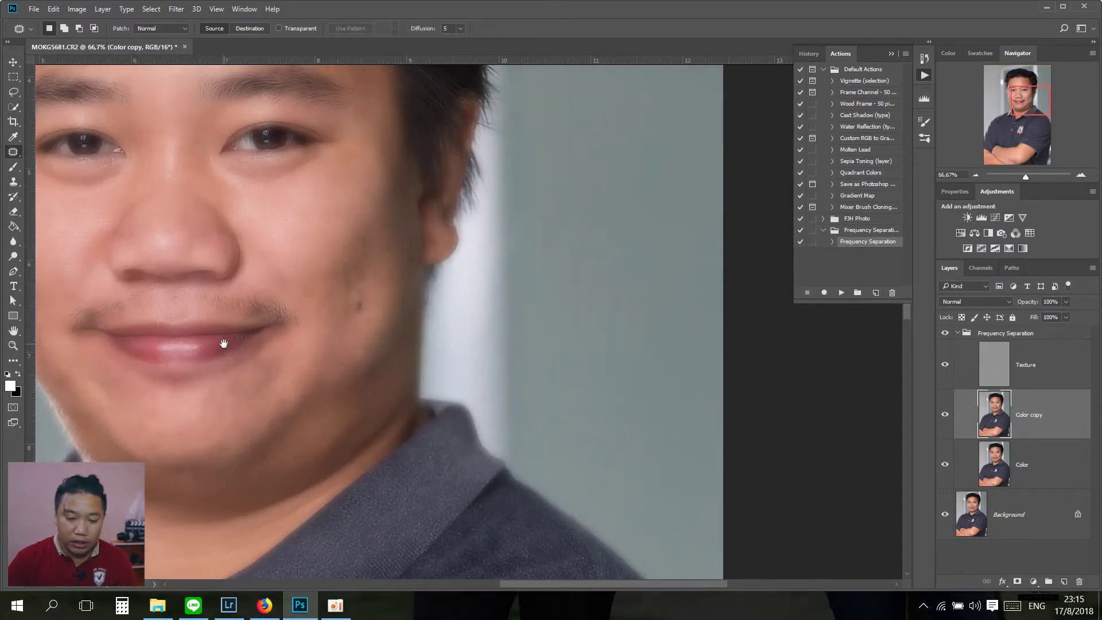
{"action": "key", "text": "ctrl+plus"}
{"action": "left_click_drag", "start_coordinate": [364, 308], "coordinate": [351, 433]}
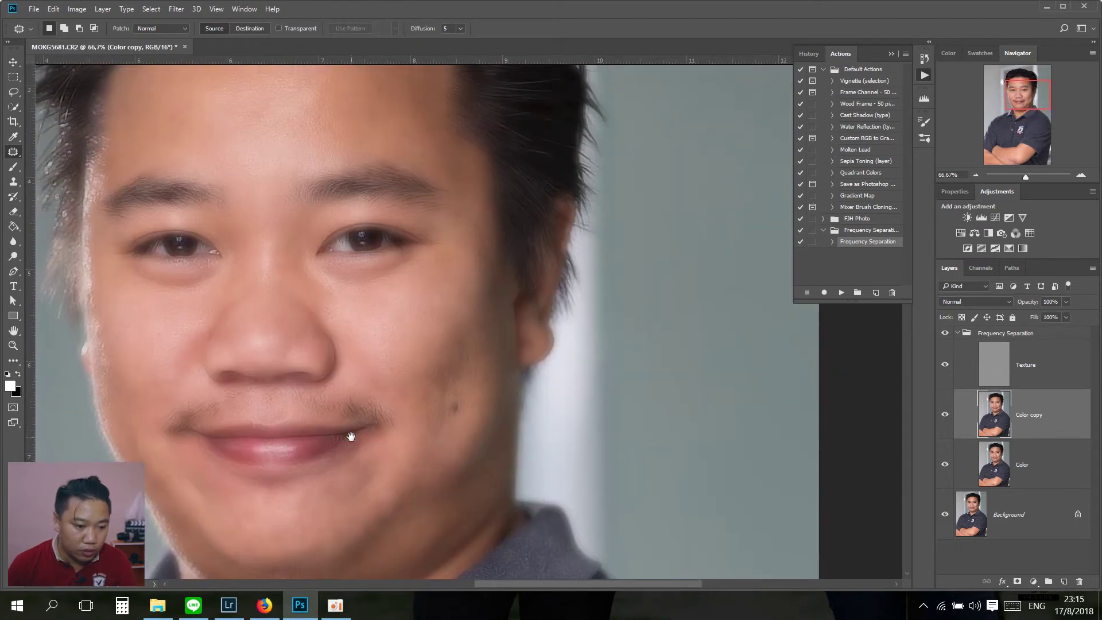
{"action": "key", "text": "ctrl+minus"}
{"action": "key", "text": "ctrl+0"}
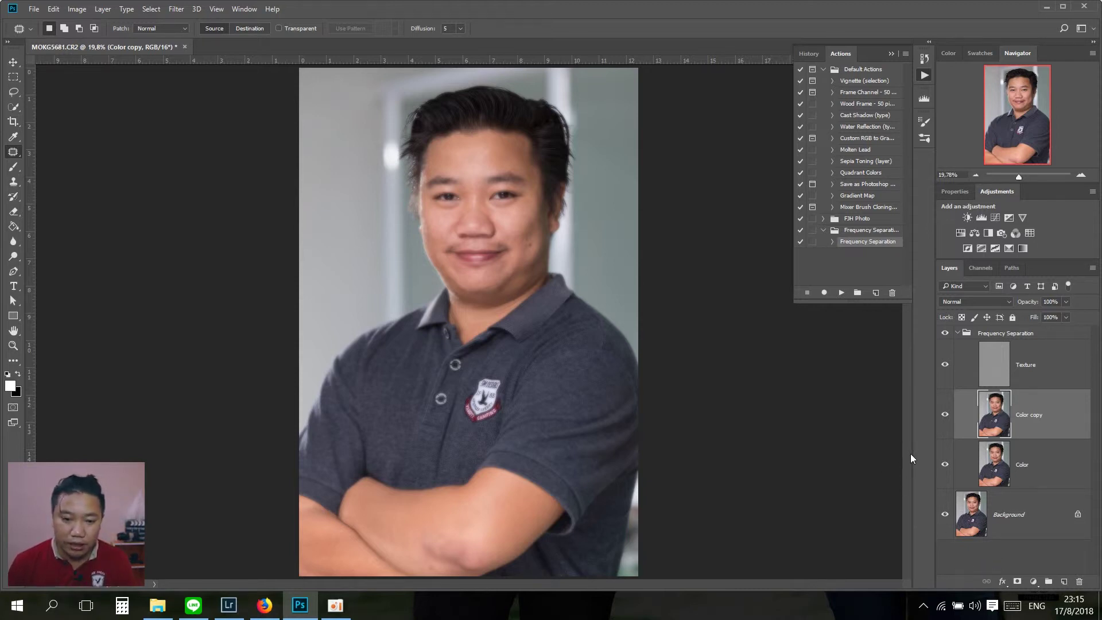
Step: Widen the panel dock to show panel names, then collapse it back to icons
{"action": "left_click_drag", "start_coordinate": [913, 453], "coordinate": [836, 457]}
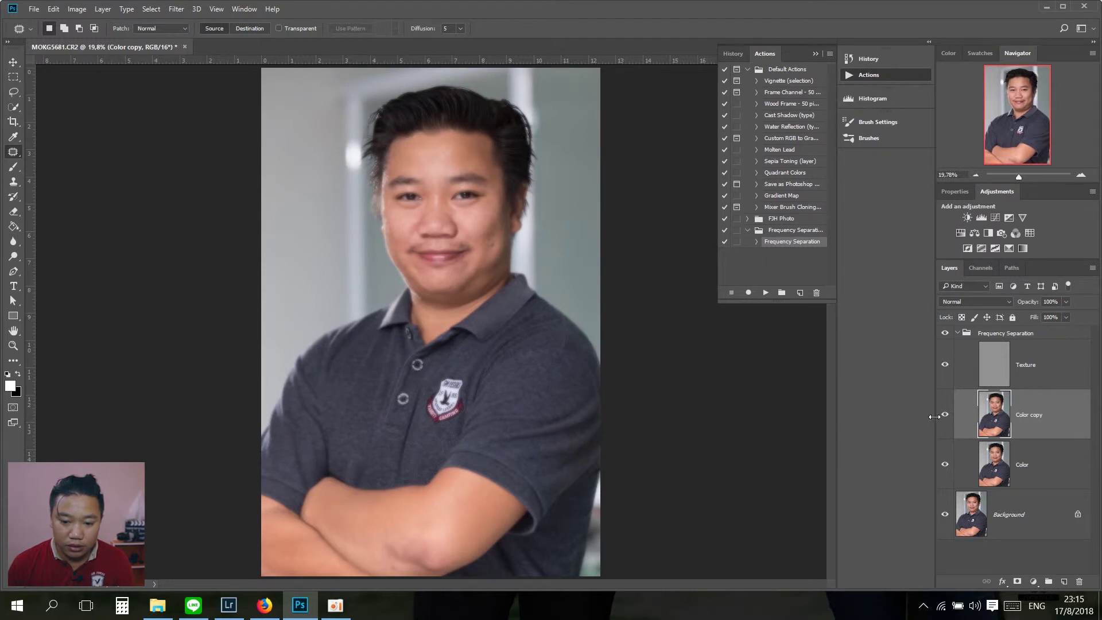
{"action": "mouse_move", "coordinate": [935, 416]}
{"action": "left_mouse_down"}
{"action": "mouse_move", "coordinate": [847, 418]}
{"action": "mouse_move", "coordinate": [968, 415]}
{"action": "left_mouse_up"}
{"action": "left_click_drag", "start_coordinate": [864, 415], "coordinate": [942, 411]}
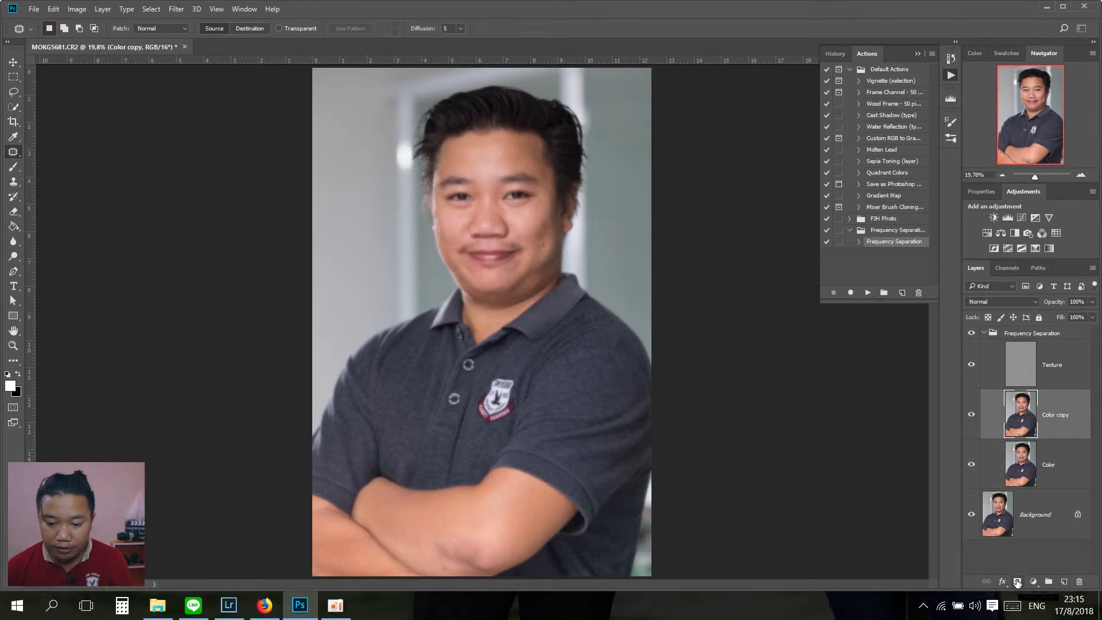
{"action": "key", "text": "alt"}
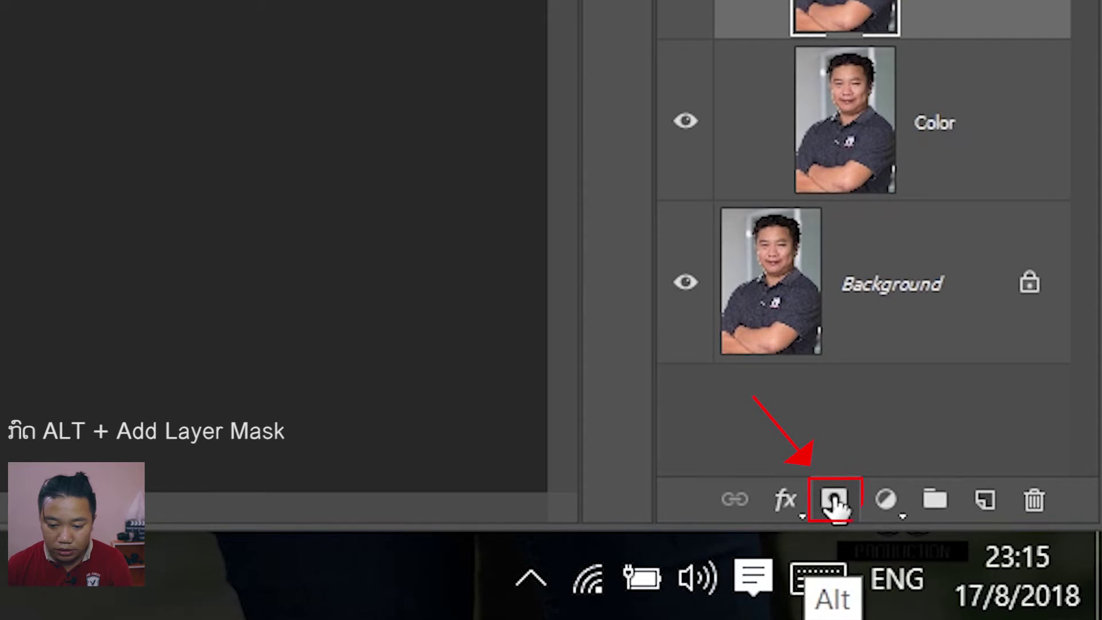
Step: Add an all-black mask to Color copy and zoom to 50% on the face
{"action": "left_click", "coordinate": [835, 501], "text": "alt"}
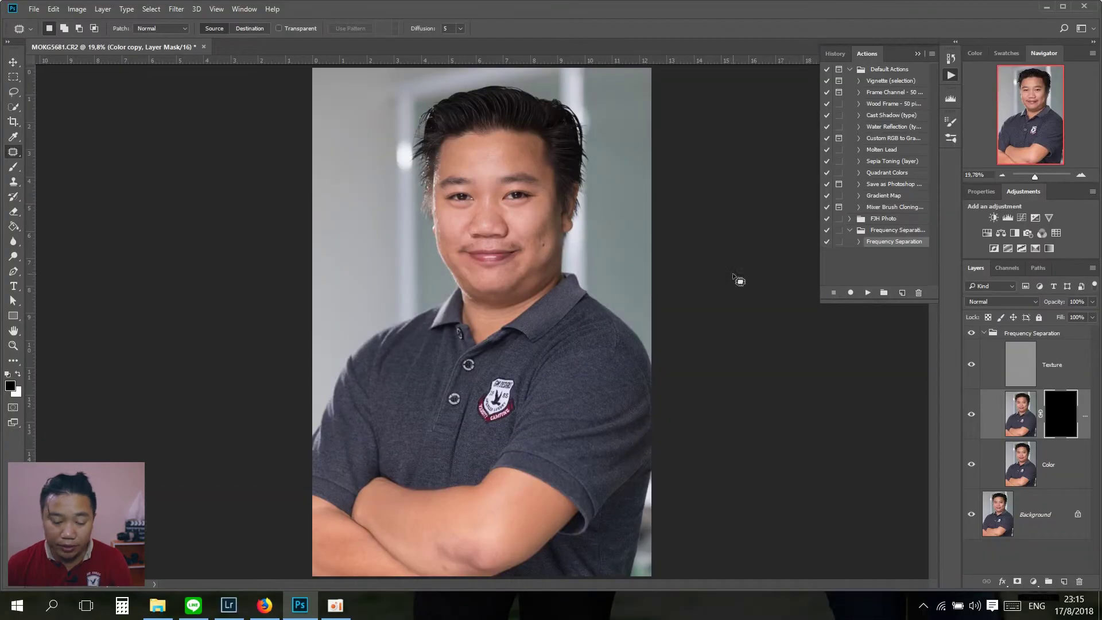
{"action": "key", "text": "ctrl+plus"}
{"action": "key", "text": "ctrl+plus"}
{"action": "key", "text": "ctrl+plus"}
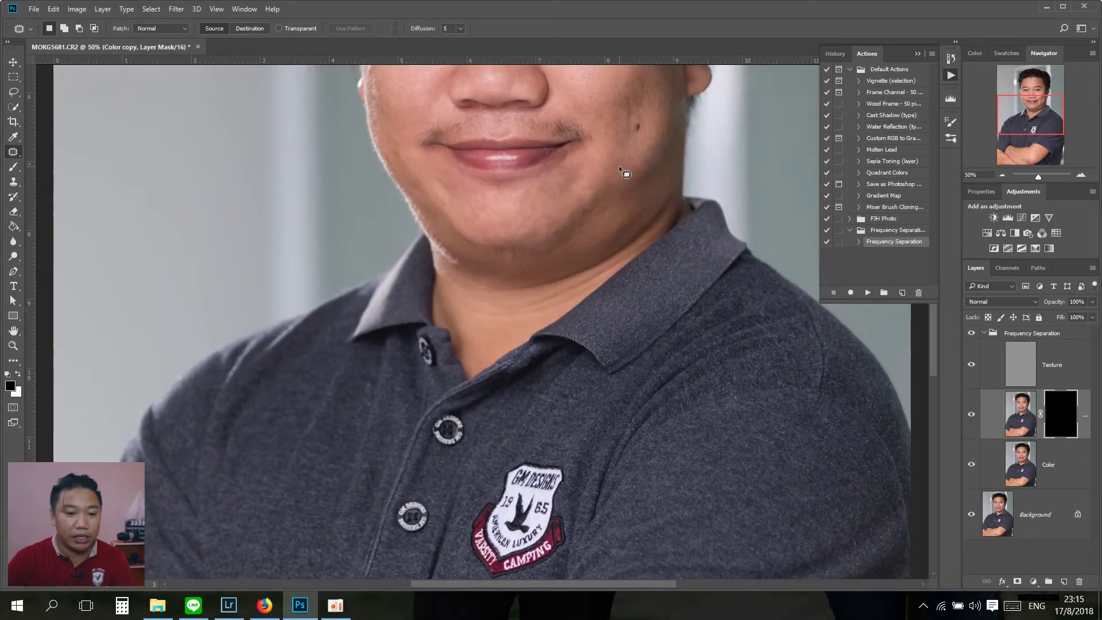
{"action": "left_click_drag", "start_coordinate": [549, 342], "coordinate": [491, 474]}
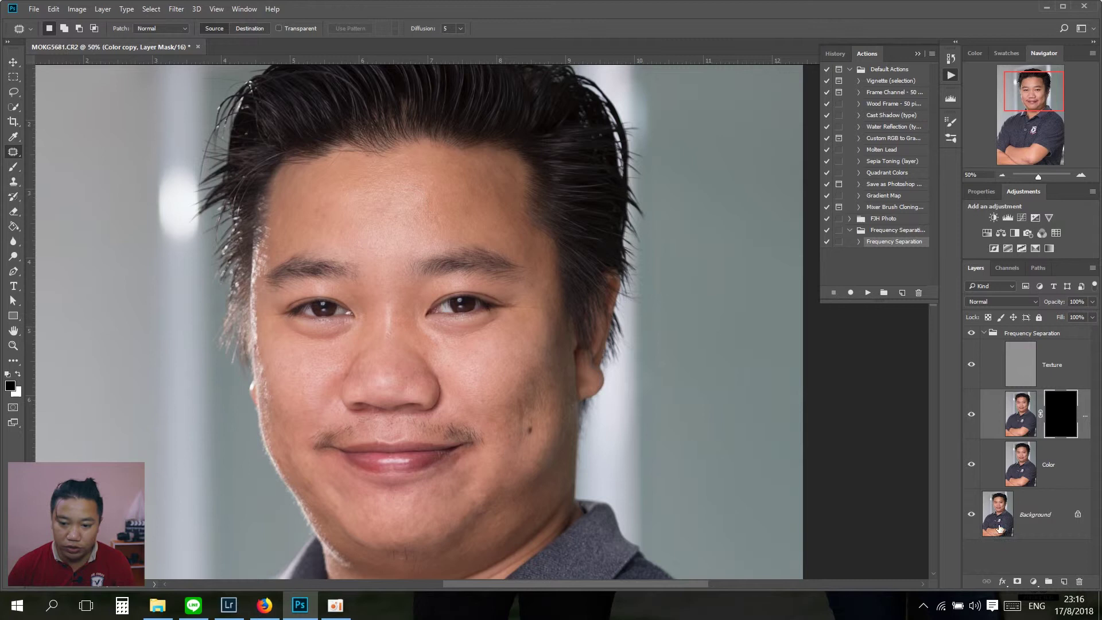
Step: Choose the Brush tool, size it around 400 px, and make white the foreground
{"action": "left_click", "coordinate": [14, 167]}
{"action": "key", "text": "bracketleft"}
{"action": "key", "text": "bracketleft"}
{"action": "key", "text": "bracketleft"}
{"action": "key", "text": "bracketleft"}
{"action": "key", "text": "bracketleft"}
{"action": "key", "text": "bracketleft"}
{"action": "key", "text": "bracketleft"}
{"action": "key", "text": "bracketleft"}
{"action": "key", "text": "bracketleft"}
{"action": "key", "text": "bracketleft"}
{"action": "key", "text": "bracketleft"}
{"action": "key", "text": "bracketleft"}
{"action": "key", "text": "bracketleft"}
{"action": "key", "text": "bracketleft"}
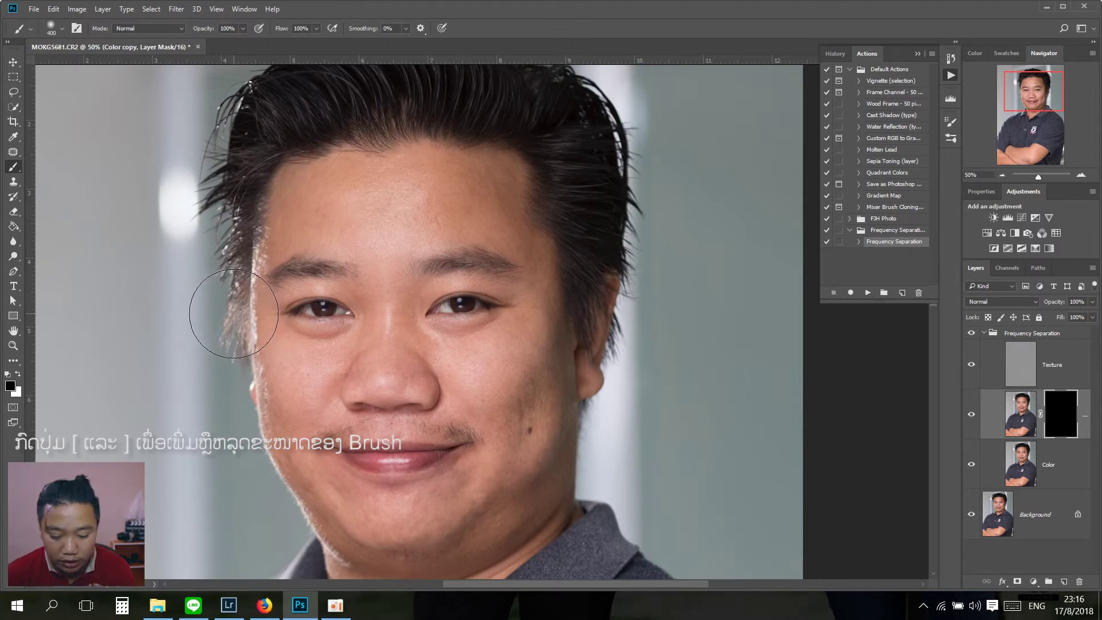
{"action": "key", "text": "bracketright"}
{"action": "key", "text": "bracketright"}
{"action": "key", "text": "bracketleft"}
{"action": "key", "text": "bracketleft"}
{"action": "key", "text": "bracketleft"}
{"action": "key", "text": "bracketright"}
{"action": "key", "text": "bracketright"}
{"action": "key", "text": "bracketright"}
{"action": "key", "text": "bracketleft"}
{"action": "key", "text": "bracketleft"}
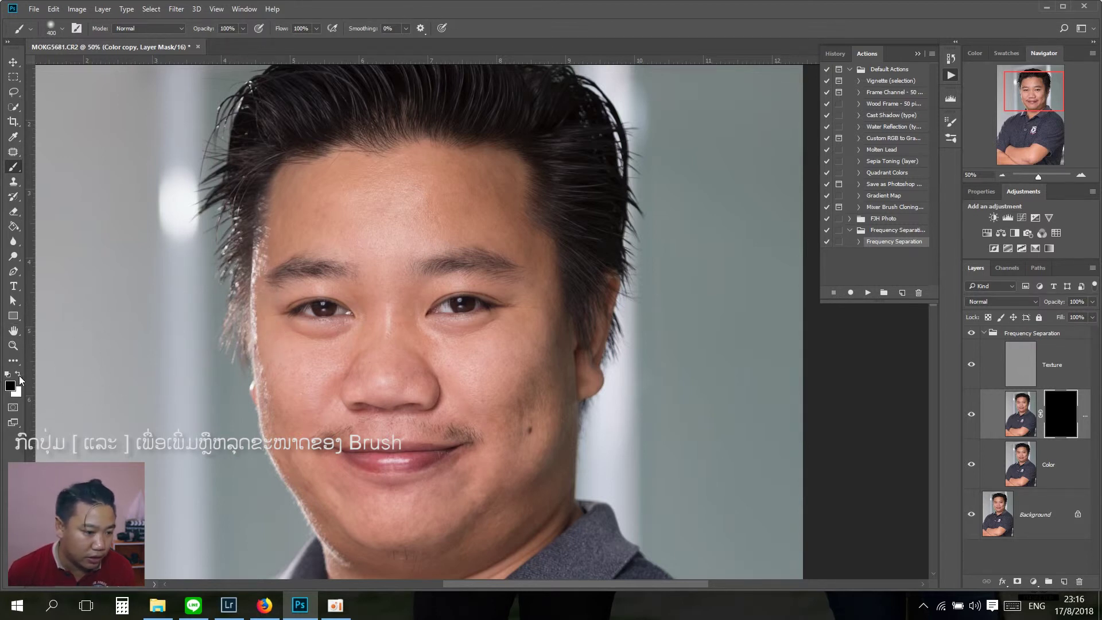
{"action": "left_click", "coordinate": [18, 374]}
Step: Confirm white as foreground and paint the forehead into the mask with a 250 px brush
{"action": "left_click", "coordinate": [11, 386]}
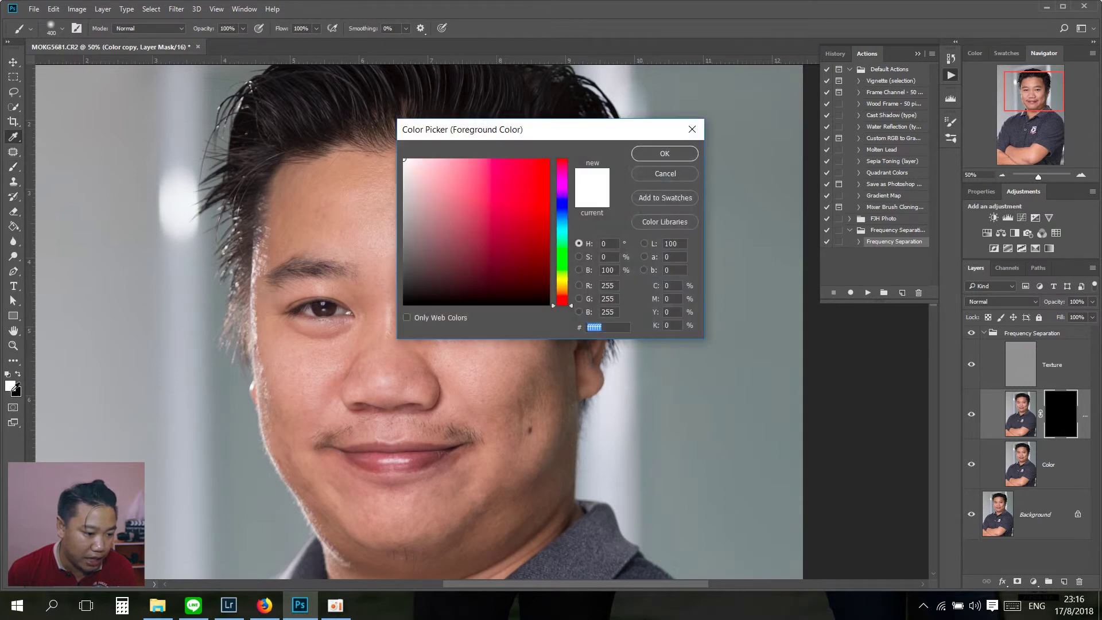
{"action": "left_click", "coordinate": [654, 153]}
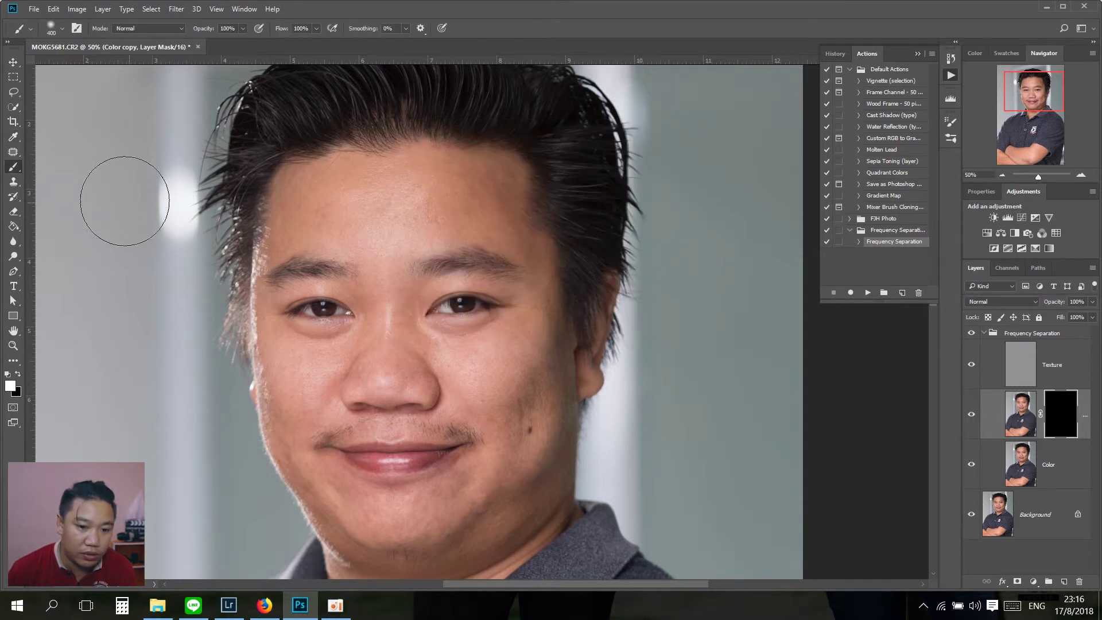
{"action": "key", "text": "bracketleft"}
{"action": "key", "text": "bracketleft"}
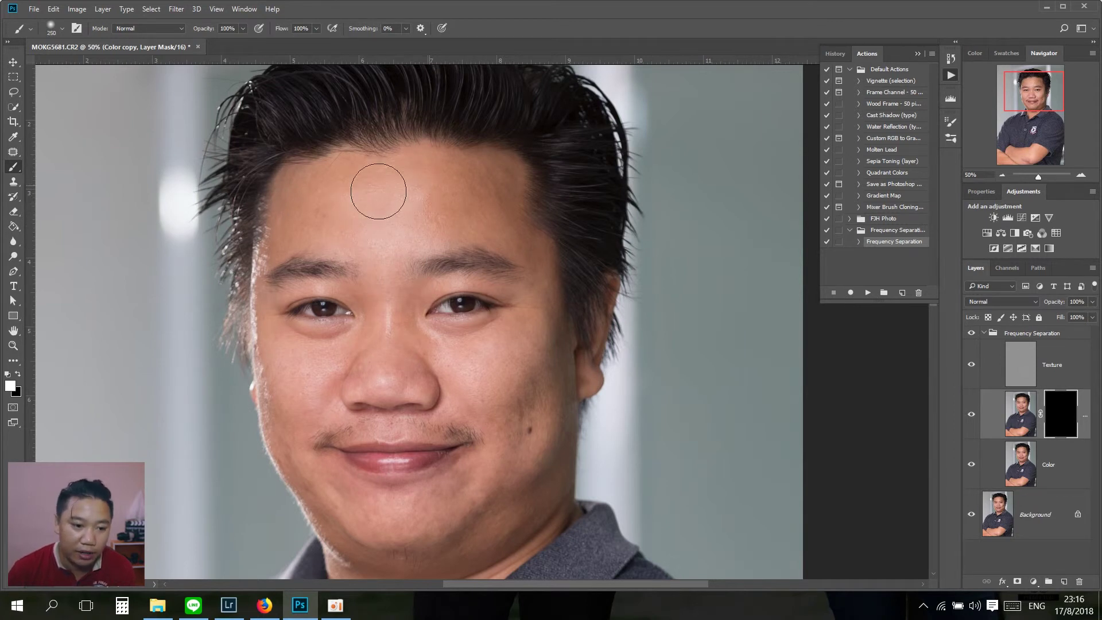
{"action": "mouse_move", "coordinate": [311, 185]}
{"action": "left_mouse_down"}
{"action": "mouse_move", "coordinate": [358, 202]}
{"action": "mouse_move", "coordinate": [370, 226]}
{"action": "mouse_move", "coordinate": [415, 199]}
{"action": "mouse_move", "coordinate": [419, 183]}
{"action": "mouse_move", "coordinate": [459, 195]}
{"action": "mouse_move", "coordinate": [473, 186]}
{"action": "mouse_move", "coordinate": [455, 208]}
{"action": "mouse_move", "coordinate": [482, 204]}
{"action": "mouse_move", "coordinate": [443, 199]}
{"action": "mouse_move", "coordinate": [503, 185]}
{"action": "mouse_move", "coordinate": [502, 170]}
{"action": "mouse_move", "coordinate": [422, 169]}
{"action": "mouse_move", "coordinate": [502, 213]}
{"action": "mouse_move", "coordinate": [539, 260]}
{"action": "mouse_move", "coordinate": [533, 331]}
{"action": "mouse_move", "coordinate": [447, 343]}
{"action": "mouse_move", "coordinate": [486, 327]}
{"action": "mouse_move", "coordinate": [472, 356]}
{"action": "mouse_move", "coordinate": [522, 314]}
{"action": "mouse_move", "coordinate": [526, 355]}
{"action": "mouse_move", "coordinate": [499, 425]}
{"action": "mouse_move", "coordinate": [518, 431]}
{"action": "mouse_move", "coordinate": [541, 305]}
{"action": "mouse_move", "coordinate": [549, 398]}
{"action": "mouse_move", "coordinate": [538, 458]}
{"action": "mouse_move", "coordinate": [507, 496]}
{"action": "mouse_move", "coordinate": [500, 464]}
{"action": "mouse_move", "coordinate": [406, 516]}
{"action": "mouse_move", "coordinate": [433, 518]}
{"action": "mouse_move", "coordinate": [429, 537]}
{"action": "mouse_move", "coordinate": [469, 530]}
{"action": "mouse_move", "coordinate": [518, 488]}
{"action": "mouse_move", "coordinate": [531, 393]}
{"action": "left_mouse_up"}
{"action": "key", "text": "bracketleft"}
{"action": "key", "text": "bracketleft"}
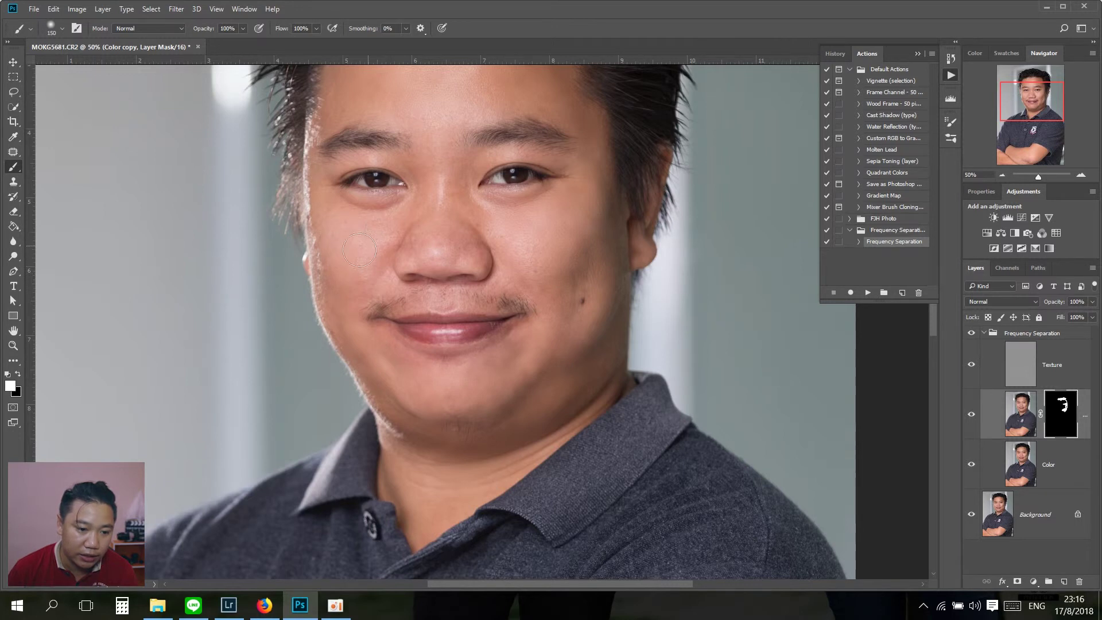
Step: Vary the brush between 80 and 175 px while painting the rest of the face
{"action": "left_click_drag", "start_coordinate": [368, 238], "coordinate": [361, 351]}
{"action": "key", "text": "bracketleft"}
{"action": "key", "text": "bracketleft"}
{"action": "key", "text": "bracketleft"}
{"action": "key", "text": "bracketleft"}
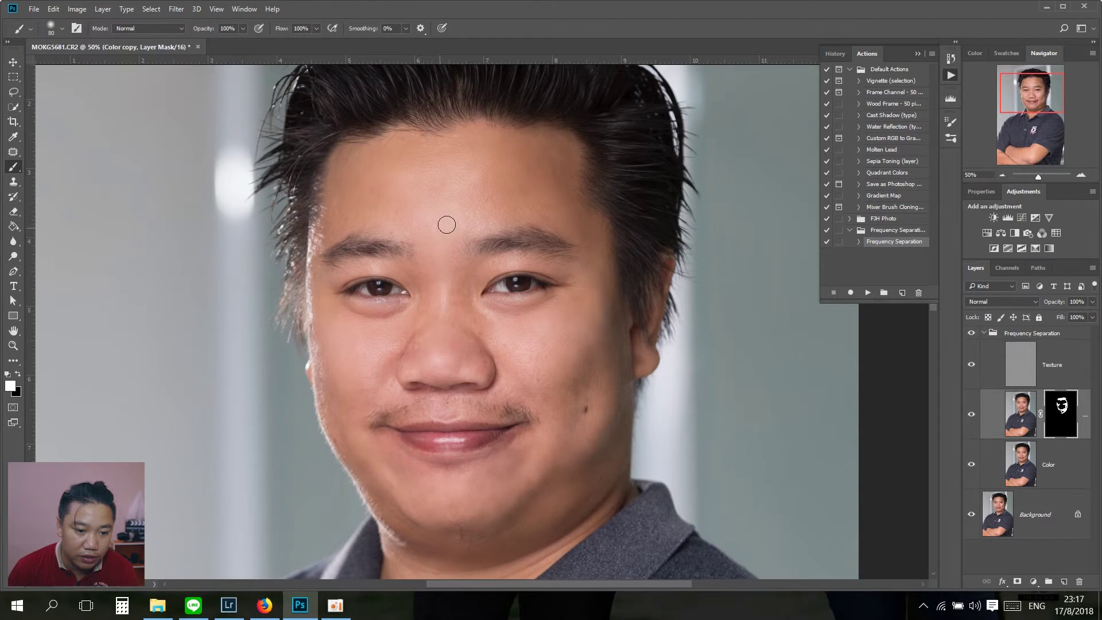
{"action": "key", "text": "bracketright"}
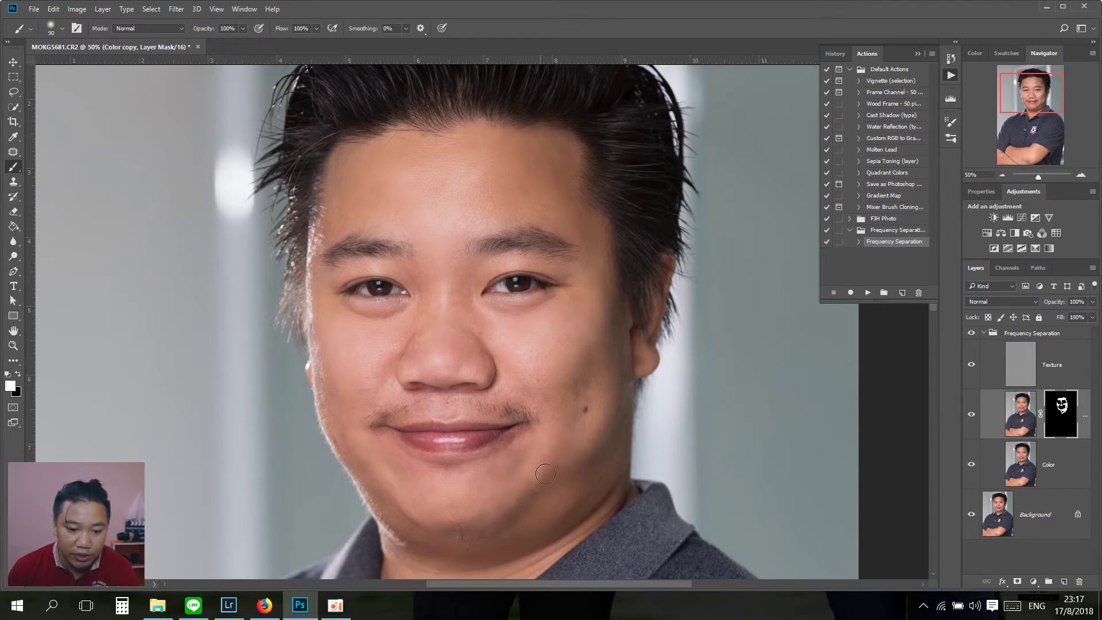
{"action": "scroll", "coordinate": [484, 499], "scroll_direction": "down", "scroll_amount": 2}
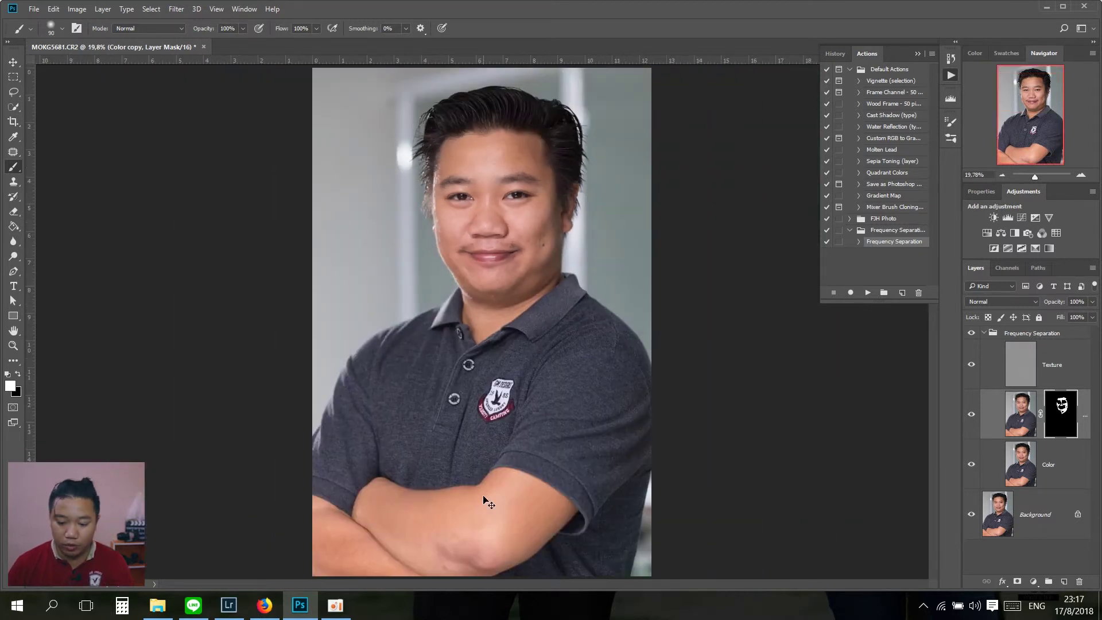
{"action": "scroll", "coordinate": [484, 496], "scroll_direction": "up", "scroll_amount": 1}
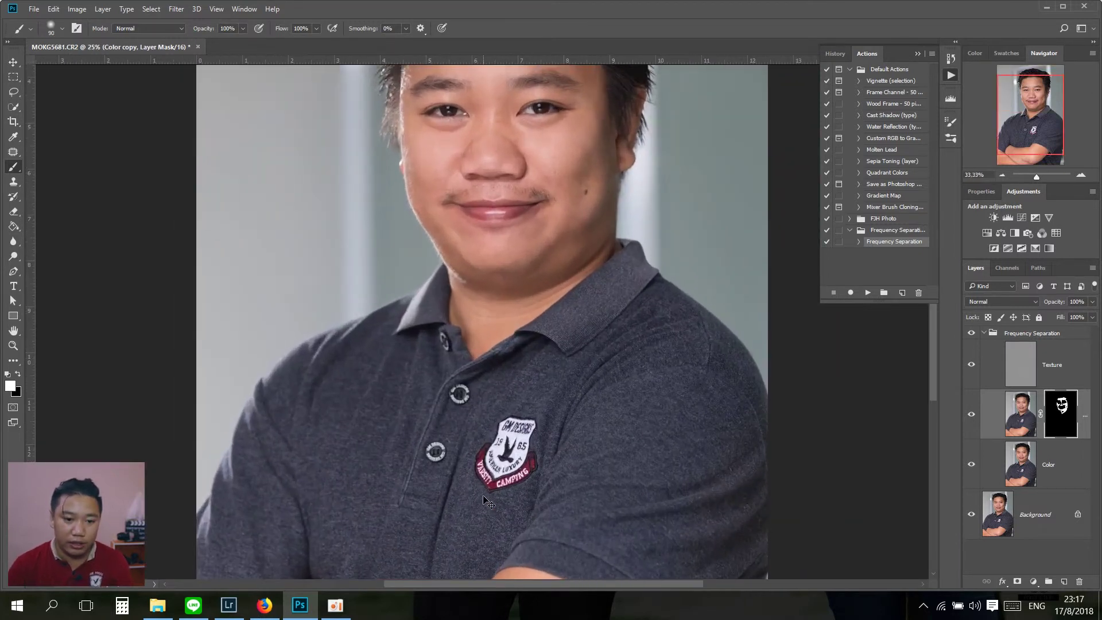
{"action": "left_click_drag", "start_coordinate": [417, 321], "coordinate": [319, 493]}
{"action": "key", "text": "bracketright"}
{"action": "key", "text": "bracketright"}
{"action": "key", "text": "bracketright"}
{"action": "key", "text": "bracketright"}
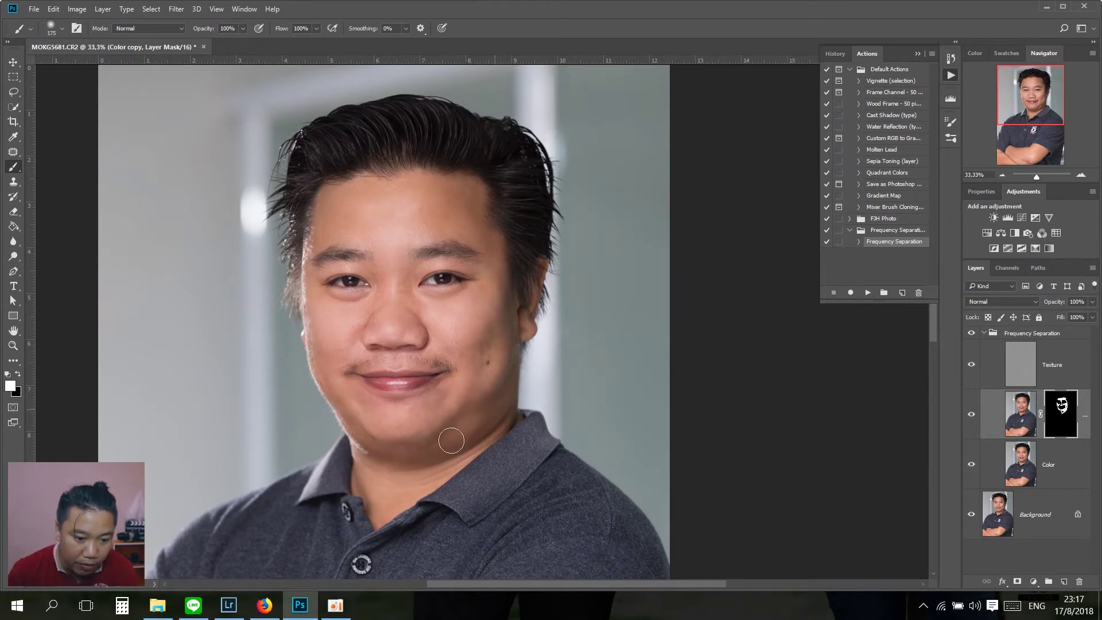
{"action": "key", "text": "bracketleft"}
{"action": "key", "text": "bracketleft"}
{"action": "key", "text": "bracketleft"}
{"action": "key", "text": "bracketleft"}
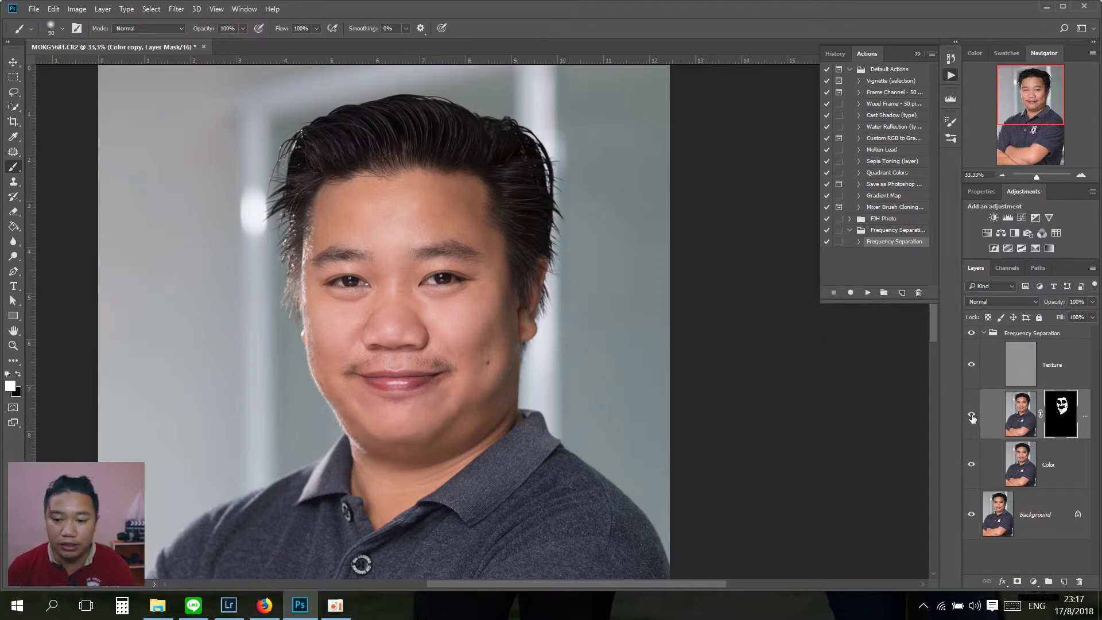
Step: Toggle the Frequency Separation group and Color copy layer off and on to compare
{"action": "left_click", "coordinate": [971, 332]}
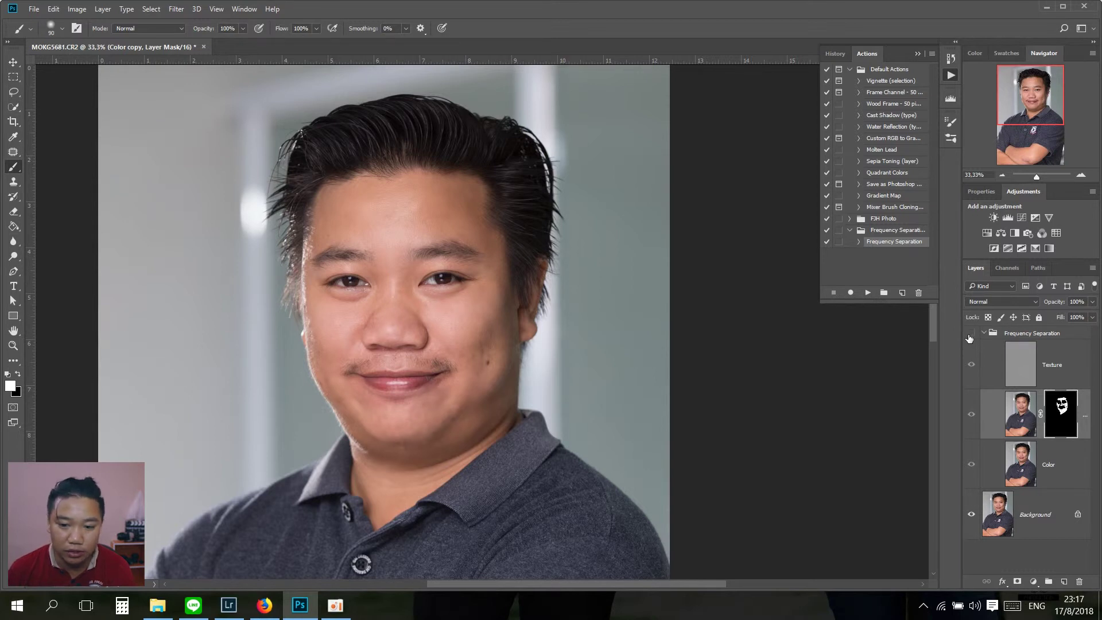
{"action": "left_click", "coordinate": [971, 333]}
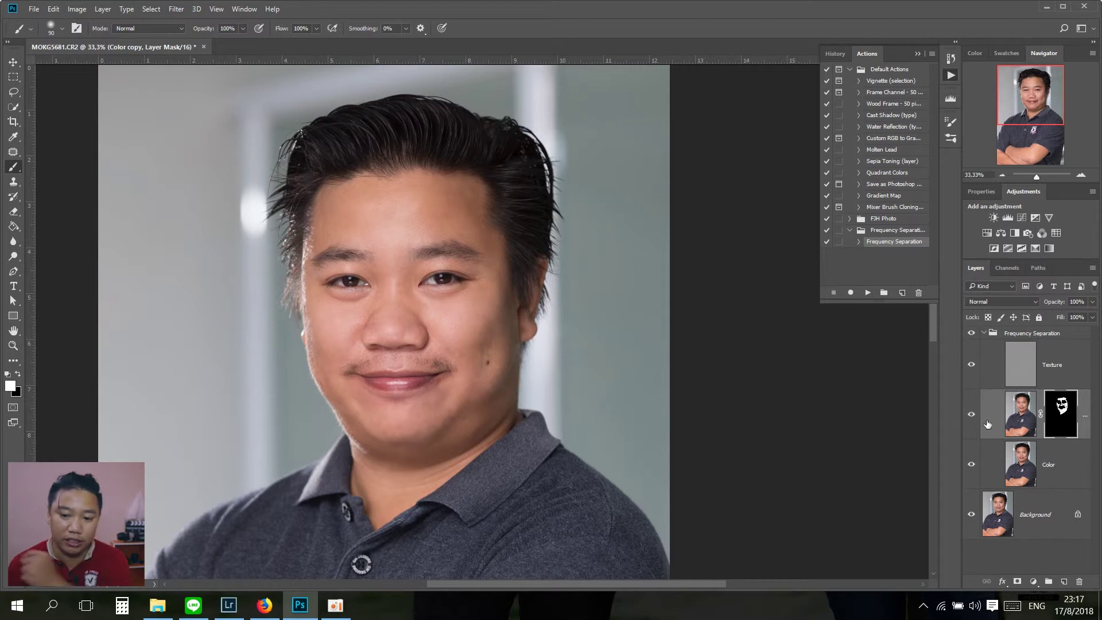
{"action": "left_click", "coordinate": [972, 416]}
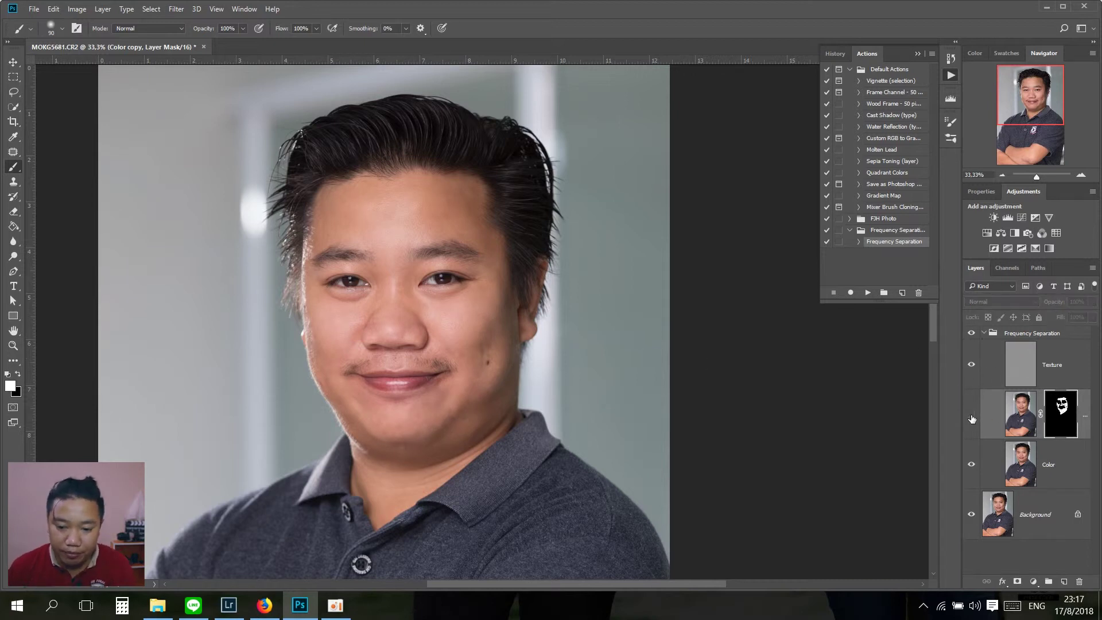
{"action": "left_click", "coordinate": [971, 415]}
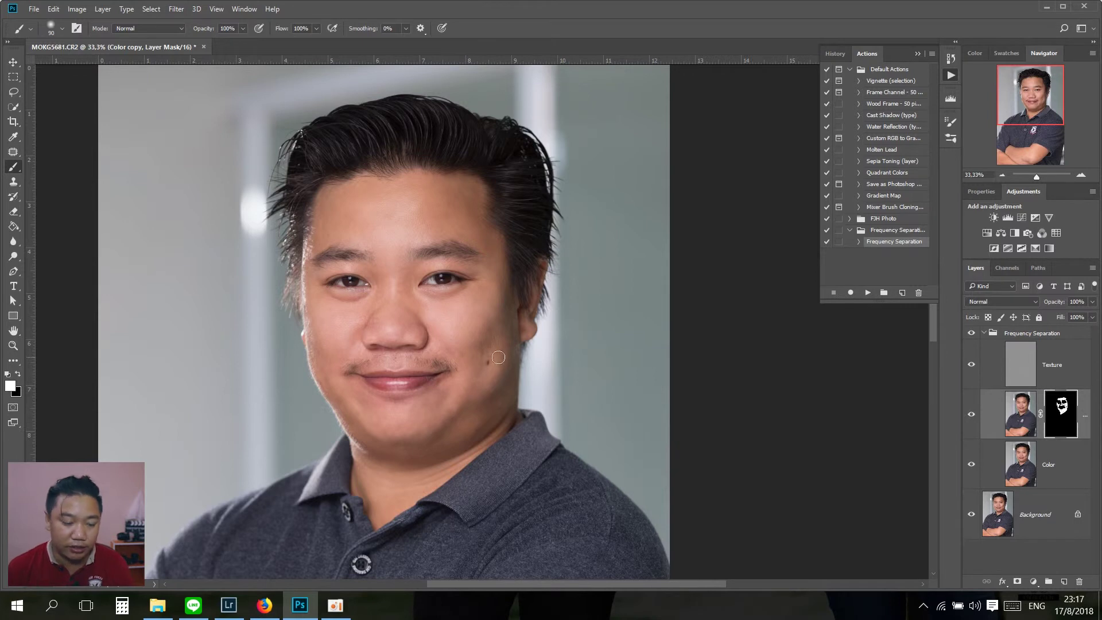
Step: Zoom in on the cheek and inspect eyes, forehead, nose, mouth and shirt
{"action": "left_click", "coordinate": [481, 349], "text": "ctrl"}
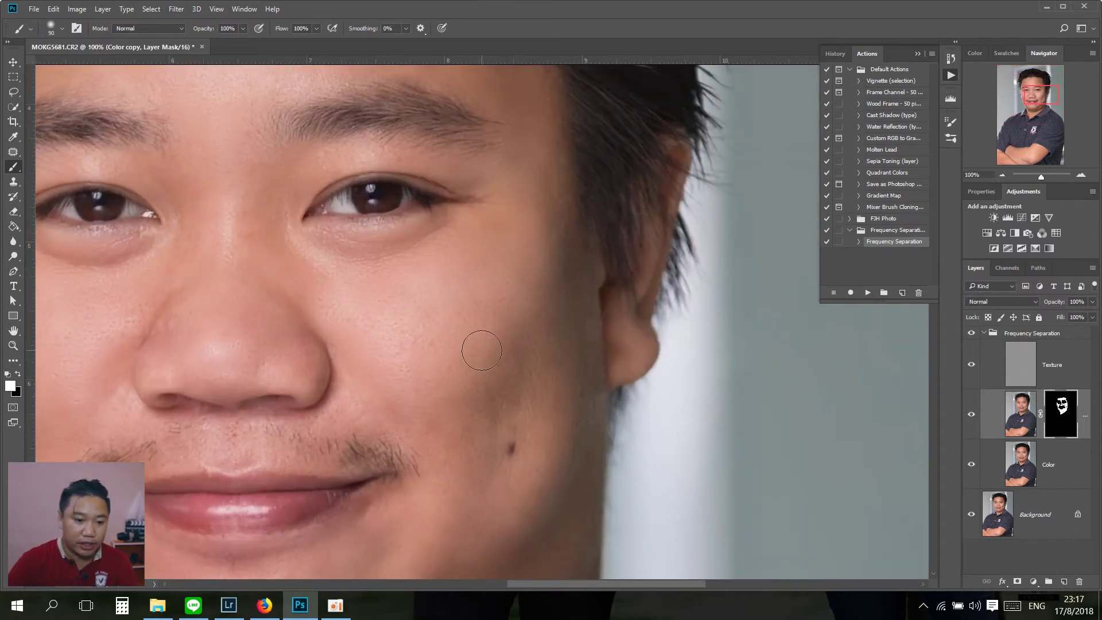
{"action": "left_click_drag", "start_coordinate": [367, 316], "coordinate": [378, 437]}
{"action": "left_click_drag", "start_coordinate": [240, 176], "coordinate": [352, 320]}
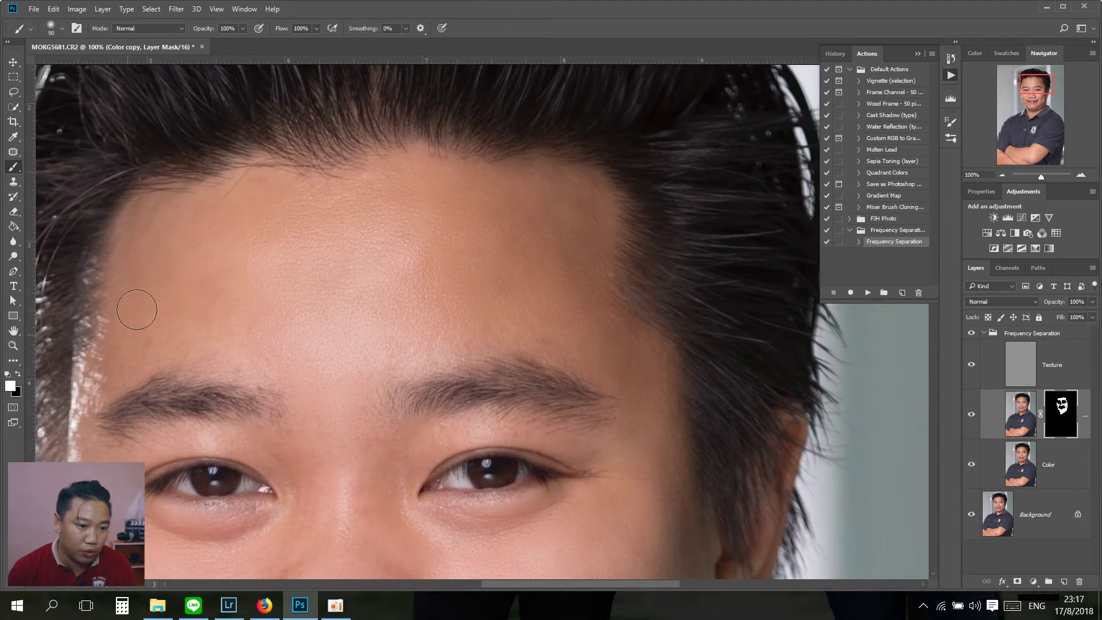
{"action": "left_click_drag", "start_coordinate": [182, 358], "coordinate": [229, 192]}
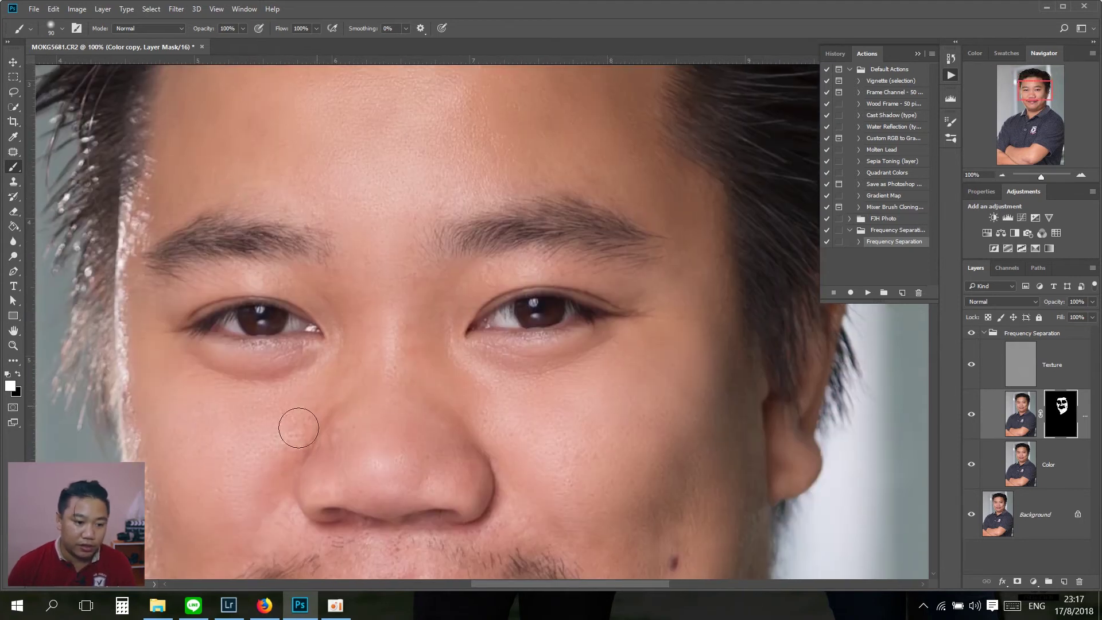
{"action": "left_click_drag", "start_coordinate": [266, 509], "coordinate": [272, 270]}
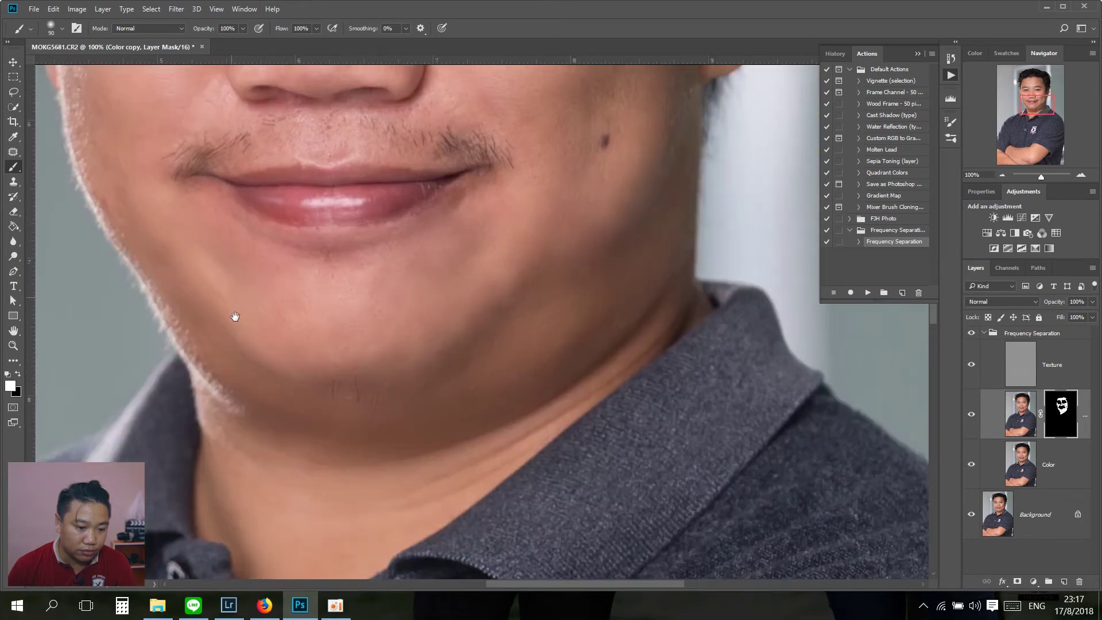
{"action": "scroll", "coordinate": [239, 347], "scroll_direction": "down", "scroll_amount": 1}
{"action": "scroll", "coordinate": [238, 349], "scroll_direction": "down", "scroll_amount": 2}
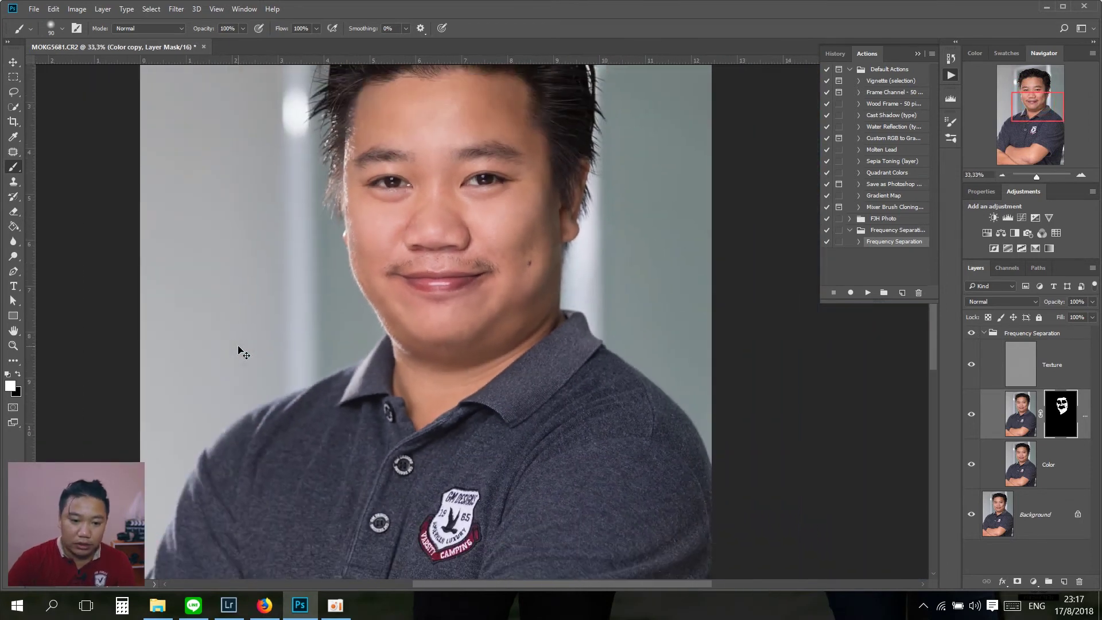
{"action": "left_click_drag", "start_coordinate": [435, 483], "coordinate": [416, 248]}
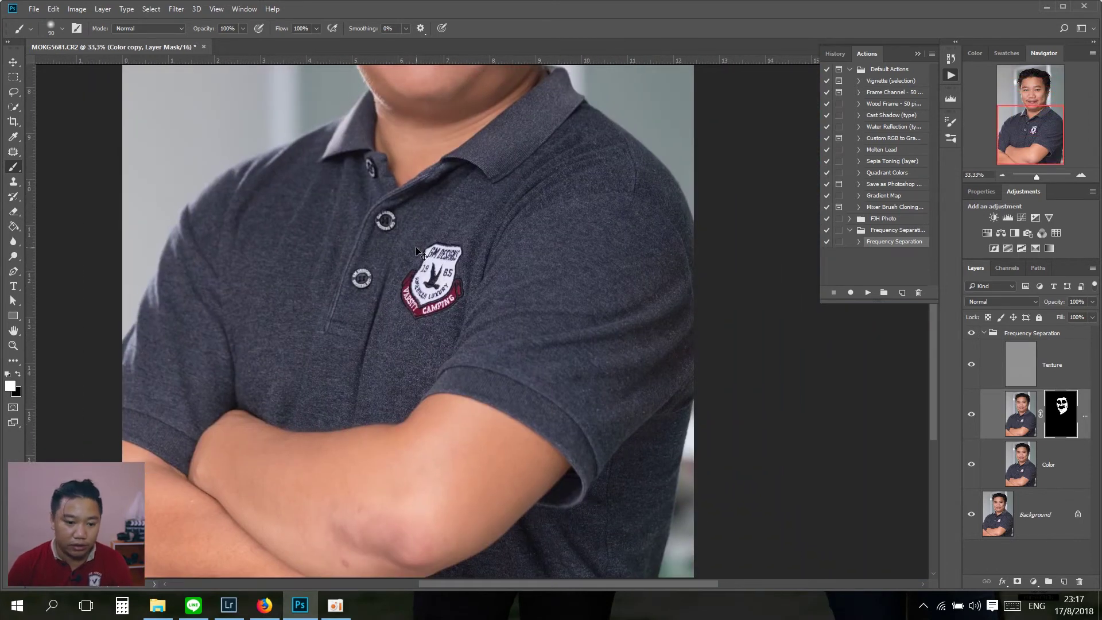
{"action": "scroll", "coordinate": [416, 248], "scroll_direction": "down", "scroll_amount": 1}
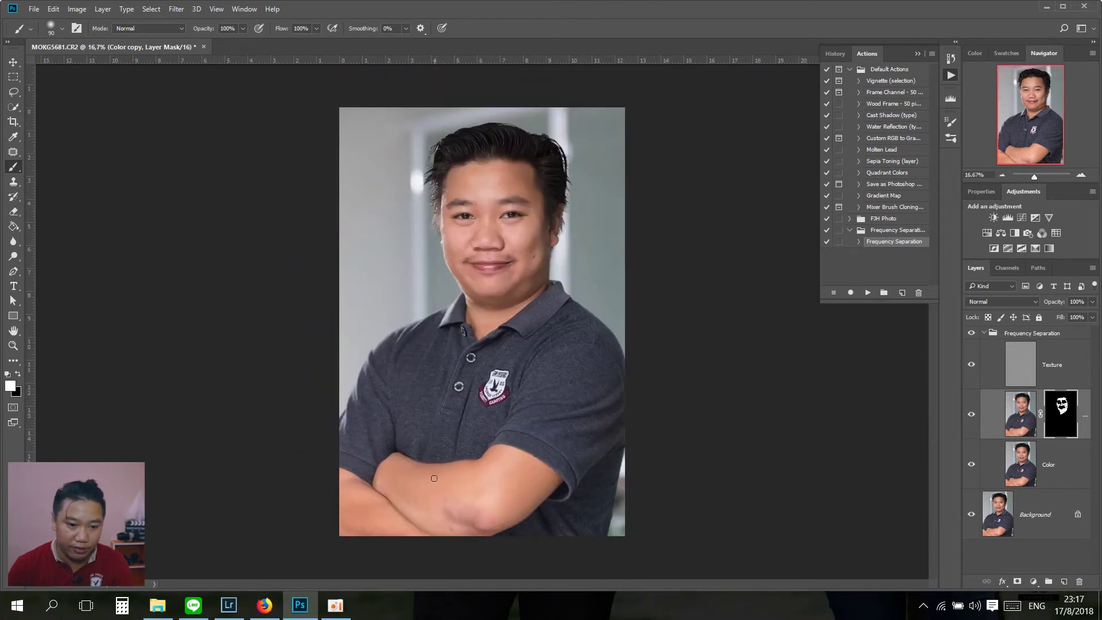
{"action": "key", "text": "bracketright"}
{"action": "key", "text": "bracketright"}
{"action": "key", "text": "bracketright"}
{"action": "key", "text": "bracketright"}
{"action": "key", "text": "bracketright"}
{"action": "key", "text": "bracketright"}
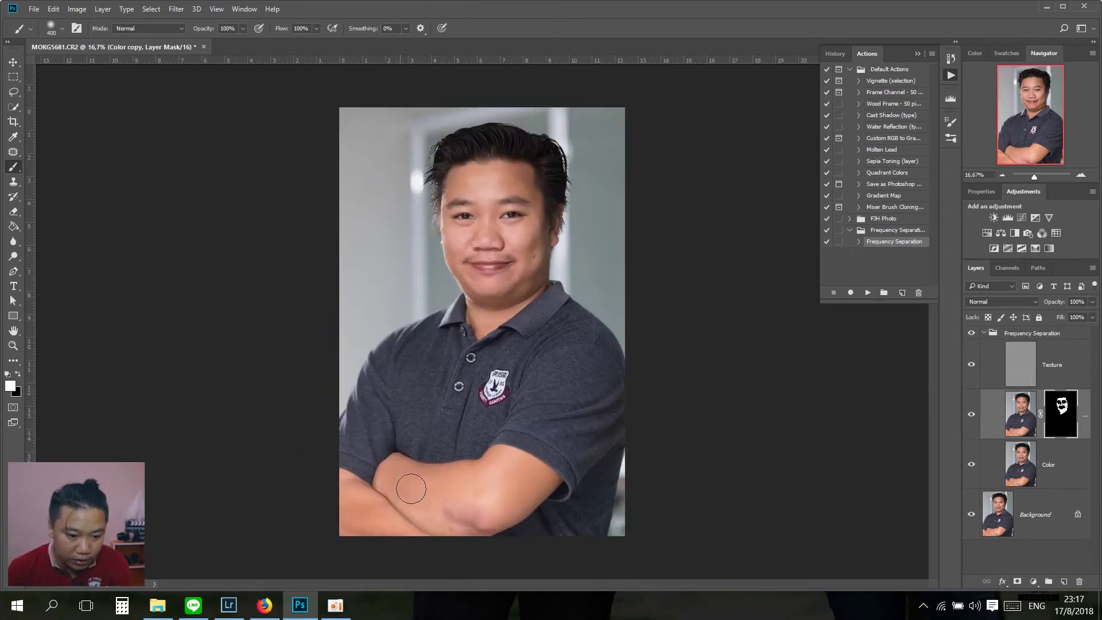
Step: Paint white over the crossed forearms with a slightly smaller brush, then zoom back in
{"action": "key", "text": "bracketleft"}
{"action": "mouse_move", "coordinate": [442, 475]}
{"action": "left_mouse_down"}
{"action": "mouse_move", "coordinate": [430, 516]}
{"action": "mouse_move", "coordinate": [457, 497]}
{"action": "mouse_move", "coordinate": [462, 512]}
{"action": "mouse_move", "coordinate": [485, 470]}
{"action": "mouse_move", "coordinate": [506, 471]}
{"action": "mouse_move", "coordinate": [513, 486]}
{"action": "mouse_move", "coordinate": [538, 482]}
{"action": "mouse_move", "coordinate": [506, 492]}
{"action": "mouse_move", "coordinate": [419, 483]}
{"action": "mouse_move", "coordinate": [386, 518]}
{"action": "mouse_move", "coordinate": [352, 514]}
{"action": "mouse_move", "coordinate": [405, 524]}
{"action": "mouse_move", "coordinate": [373, 510]}
{"action": "mouse_move", "coordinate": [407, 501]}
{"action": "left_mouse_up"}
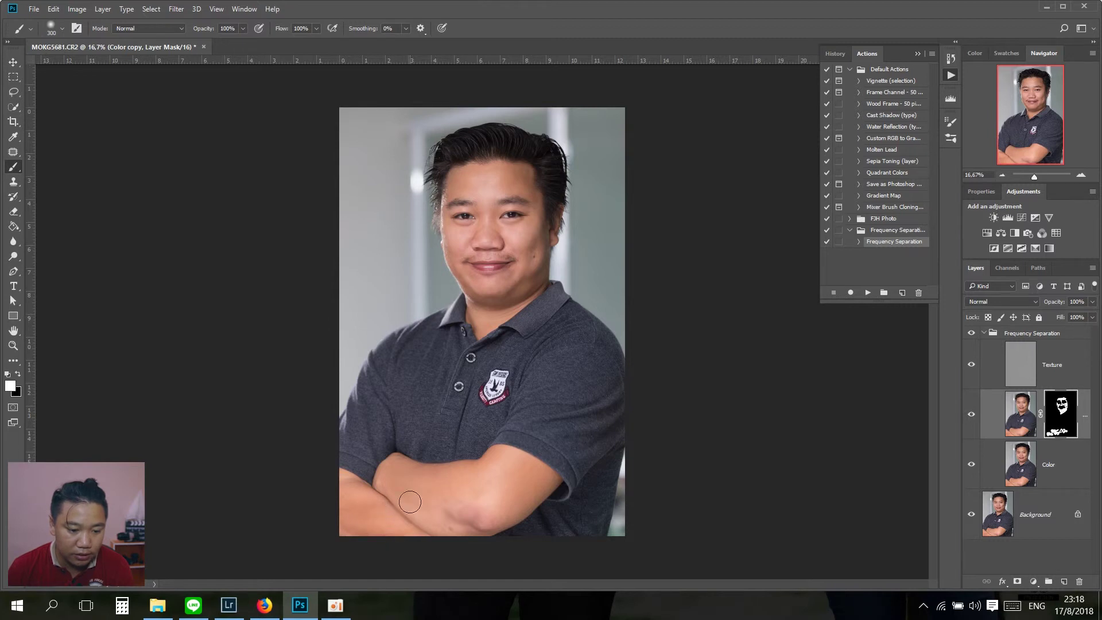
{"action": "key", "text": "ctrl+minus"}
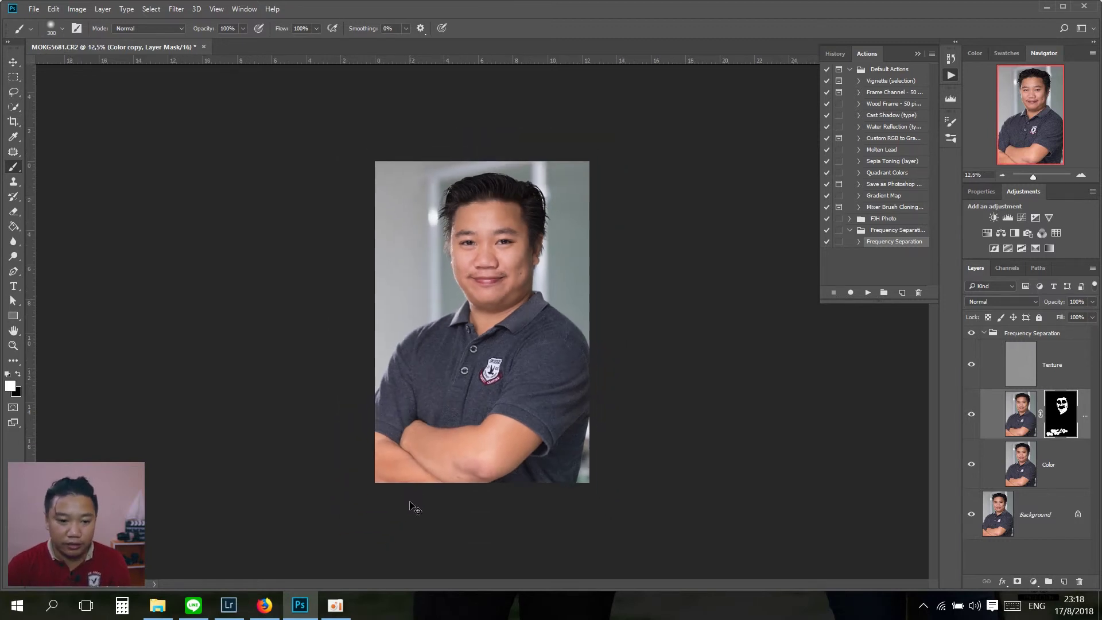
{"action": "key", "text": "ctrl+plus"}
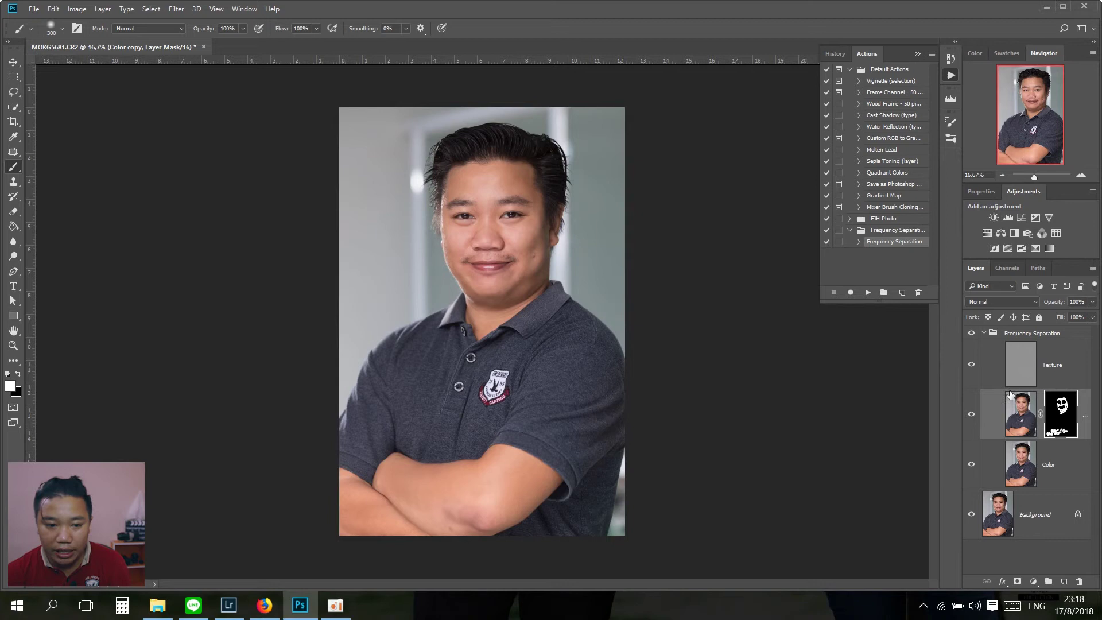
{"action": "key", "text": "ctrl+plus"}
{"action": "key", "text": "ctrl+plus"}
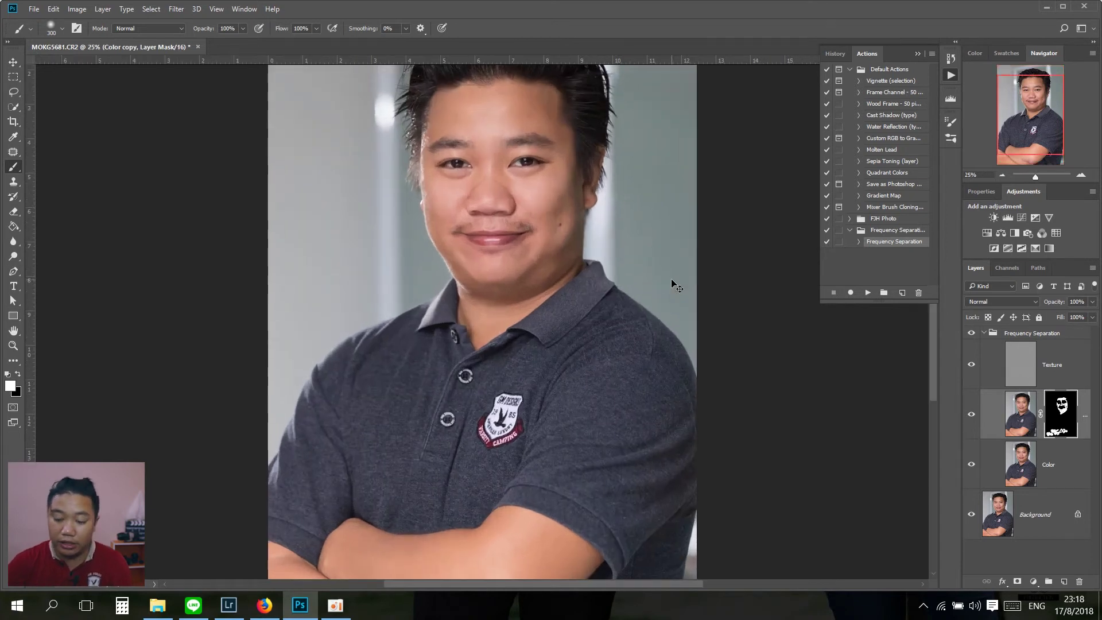
Step: Centre the face and try editing the opacity value in the options bar
{"action": "left_click_drag", "start_coordinate": [437, 330], "coordinate": [401, 485]}
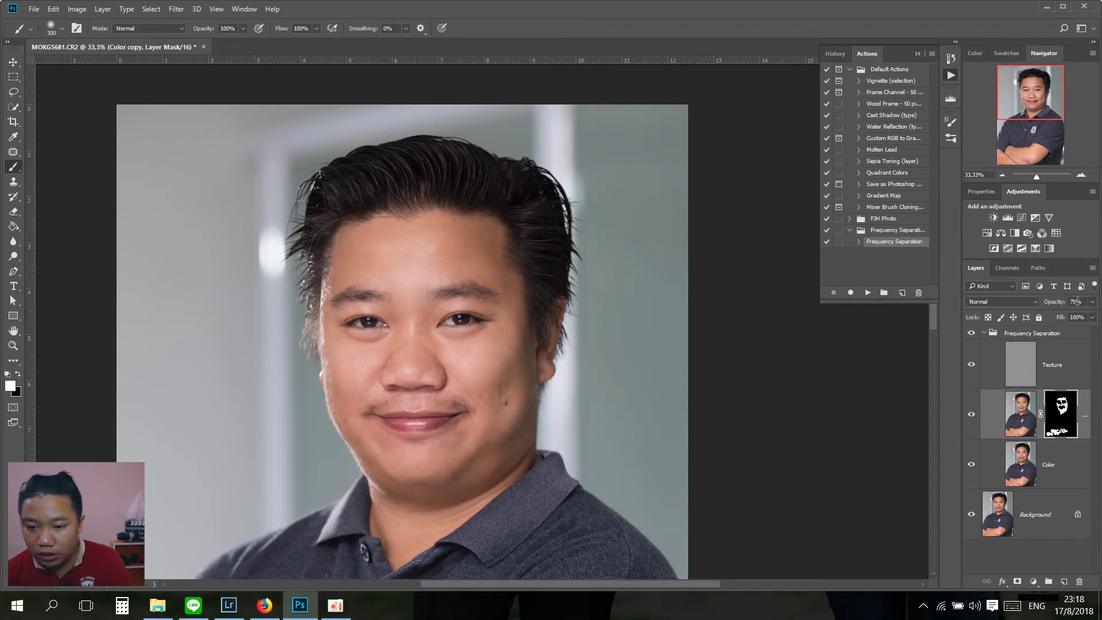
{"action": "type", "text": "7"}
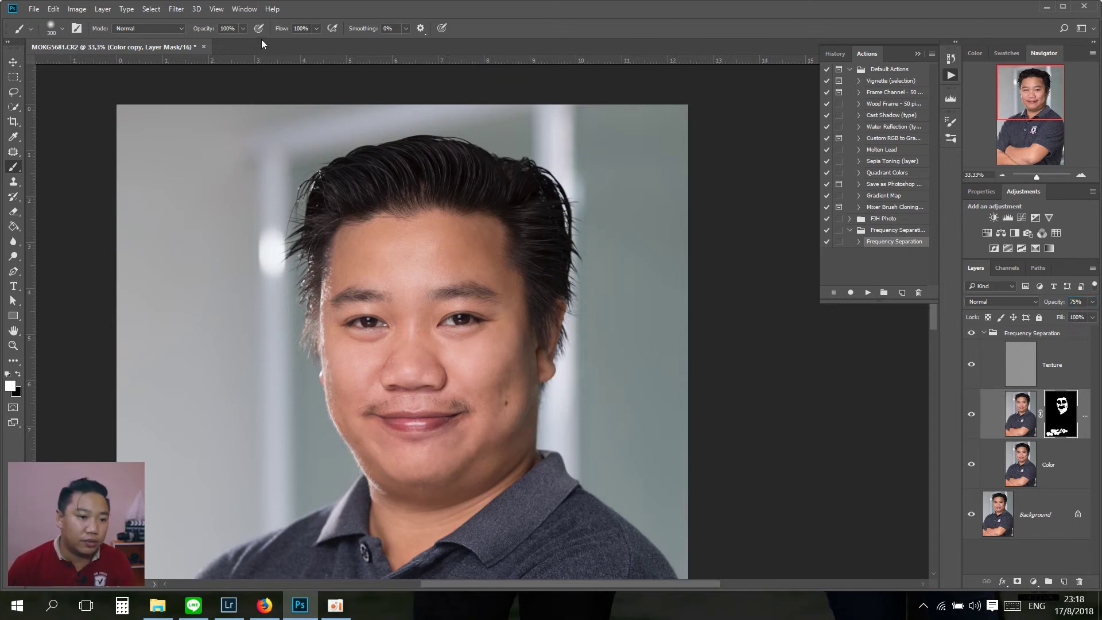
{"action": "left_click_drag", "start_coordinate": [236, 26], "coordinate": [222, 28]}
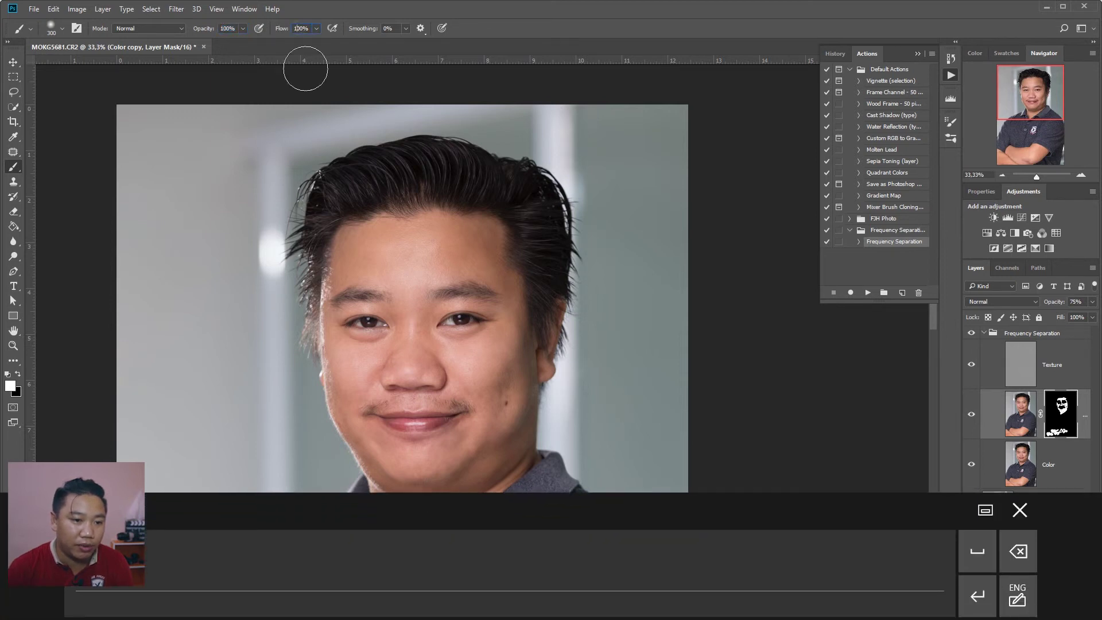
{"action": "left_click", "coordinate": [422, 283]}
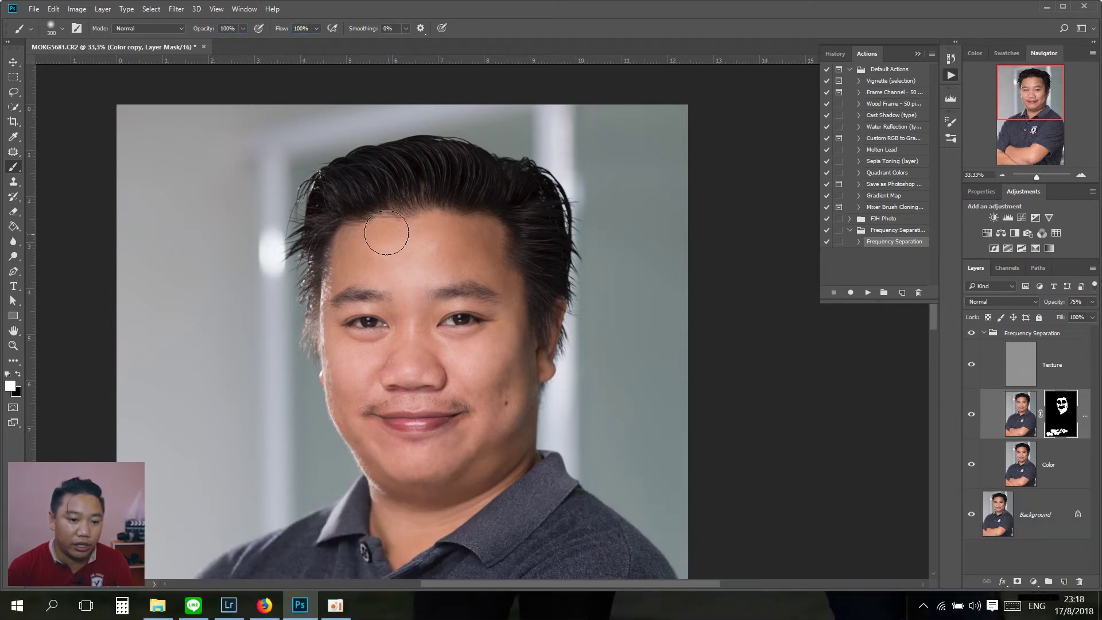
Step: Shrink the brush and touch up the mask around forehead, mouth and chin
{"action": "scroll", "coordinate": [383, 235], "scroll_direction": "up", "scroll_amount": 2}
{"action": "left_click_drag", "start_coordinate": [384, 256], "coordinate": [390, 376]}
{"action": "key", "text": "bracketleft"}
{"action": "key", "text": "bracketleft"}
{"action": "key", "text": "bracketleft"}
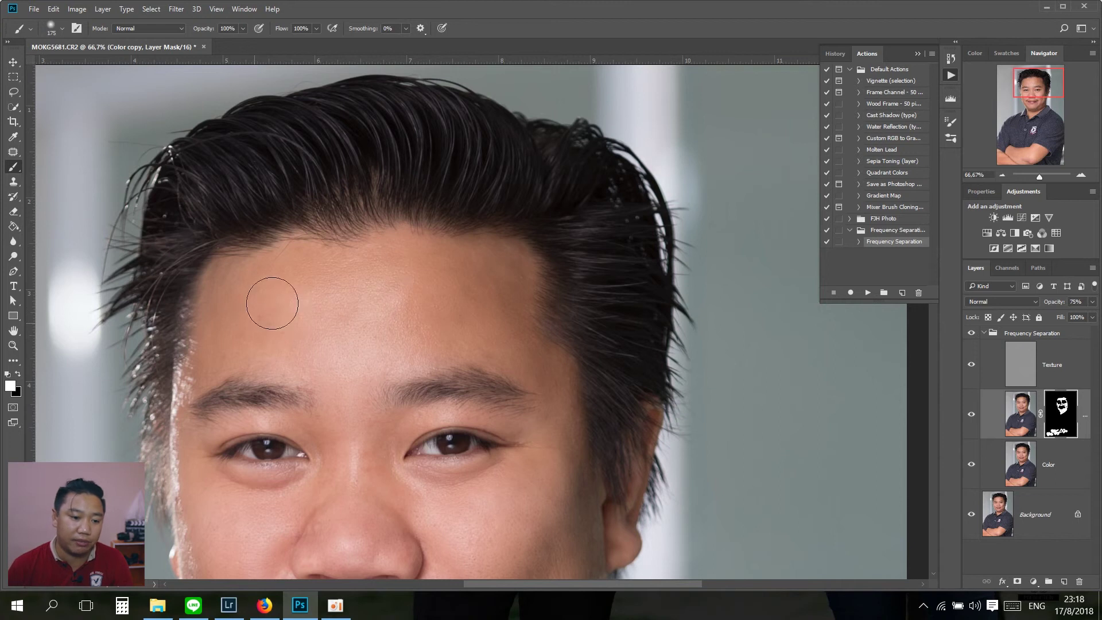
{"action": "key", "text": "bracketleft"}
{"action": "key", "text": "bracketleft"}
{"action": "key", "text": "bracketleft"}
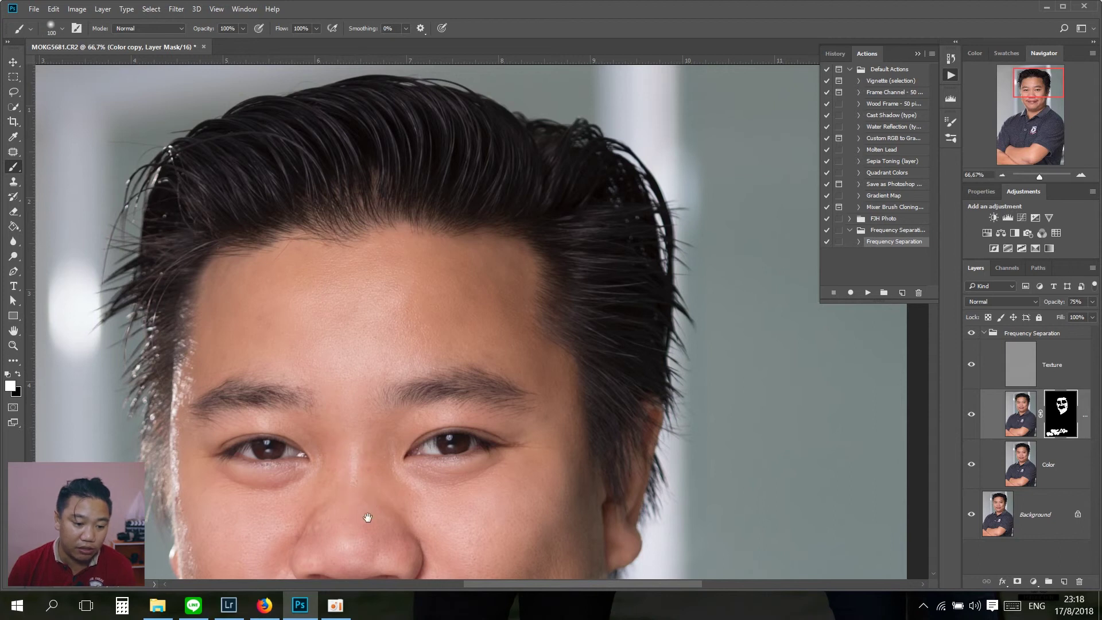
{"action": "left_click_drag", "start_coordinate": [363, 521], "coordinate": [329, 443]}
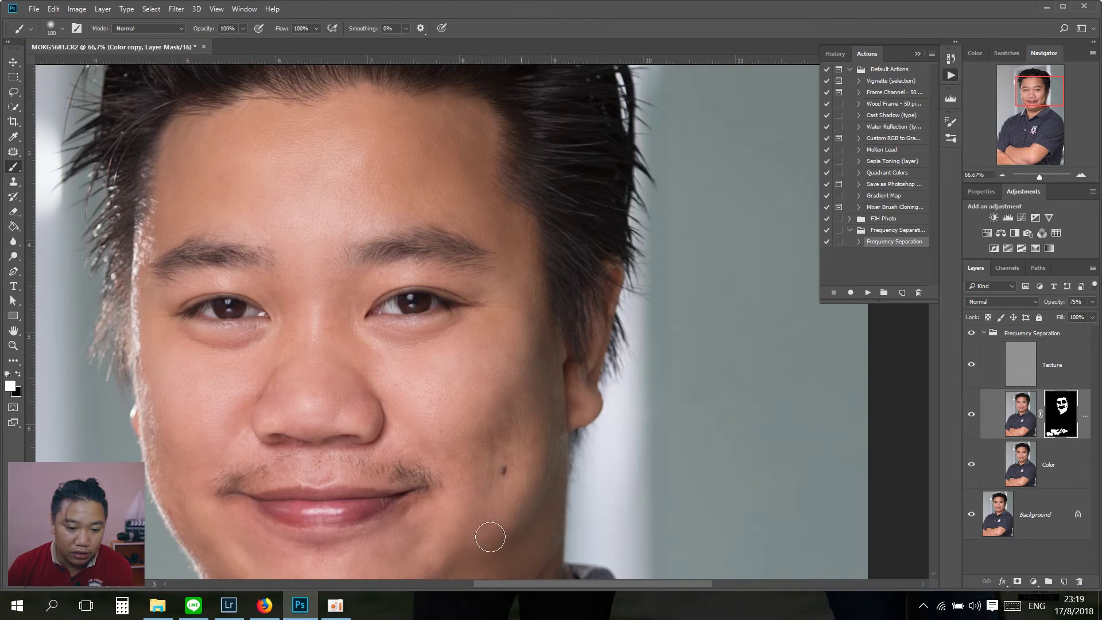
{"action": "left_click_drag", "start_coordinate": [466, 494], "coordinate": [509, 406]}
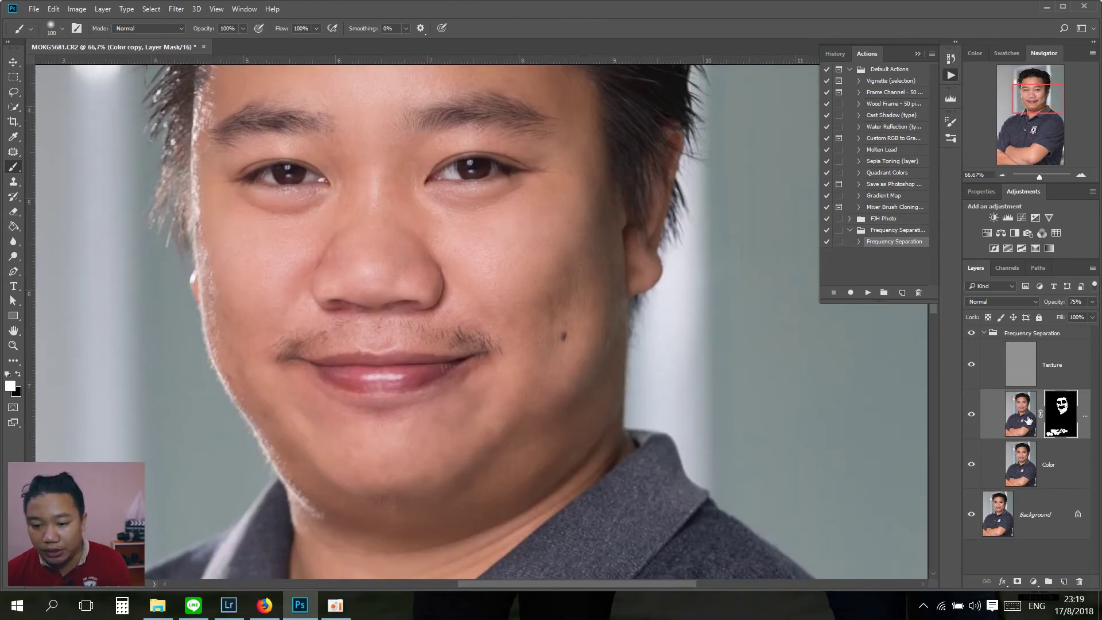
Step: Select the Color copy layer and retype its opacity as 75%
{"action": "left_click", "coordinate": [1016, 422]}
{"action": "left_click", "coordinate": [1062, 425]}
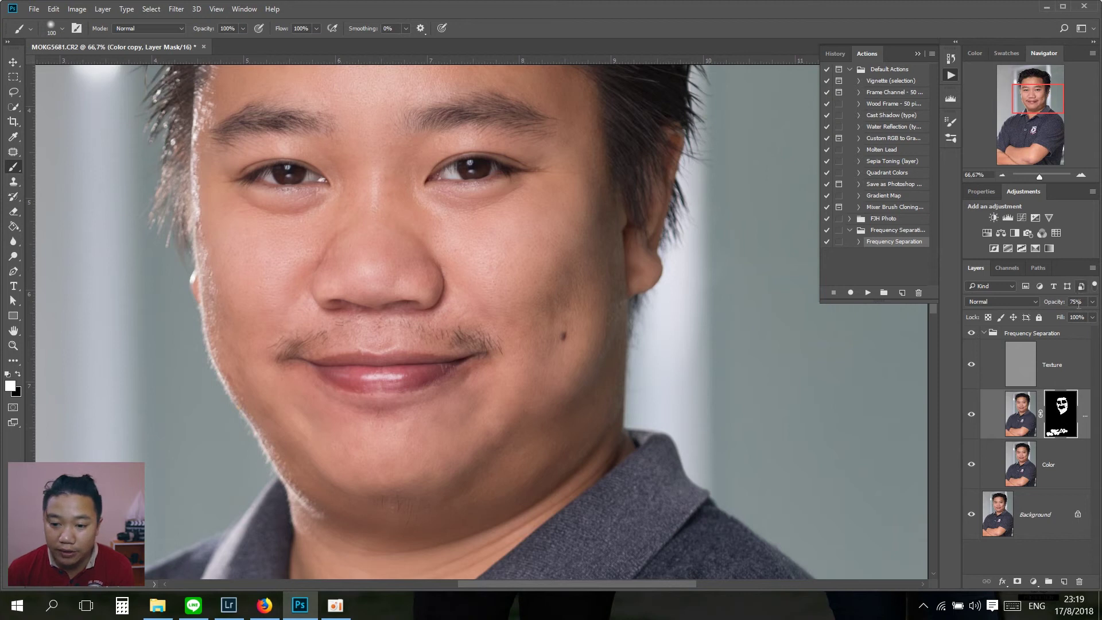
{"action": "type", "text": "7"}
{"action": "key", "text": "BackSpace"}
{"action": "key", "text": "BackSpace"}
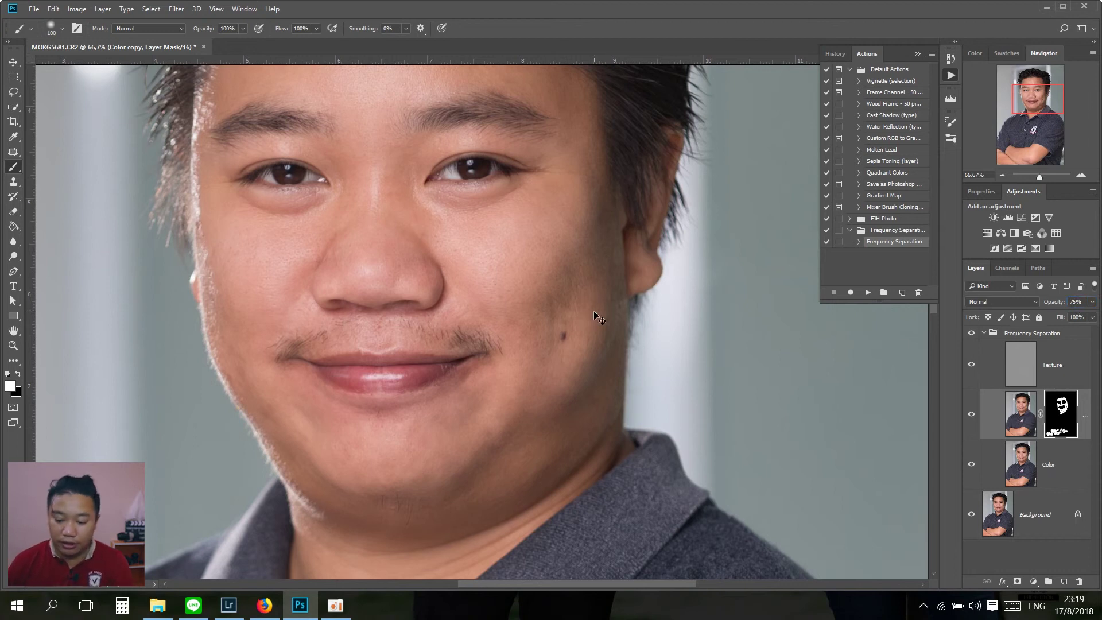
{"action": "key", "text": "ctrl+0"}
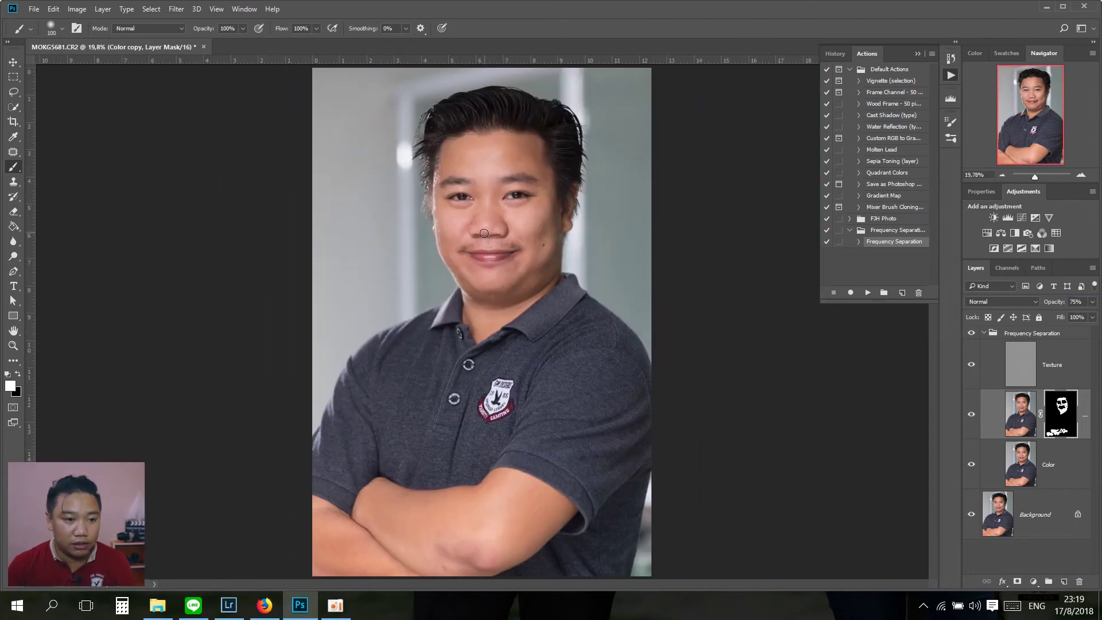
{"action": "key", "text": "ctrl+plus"}
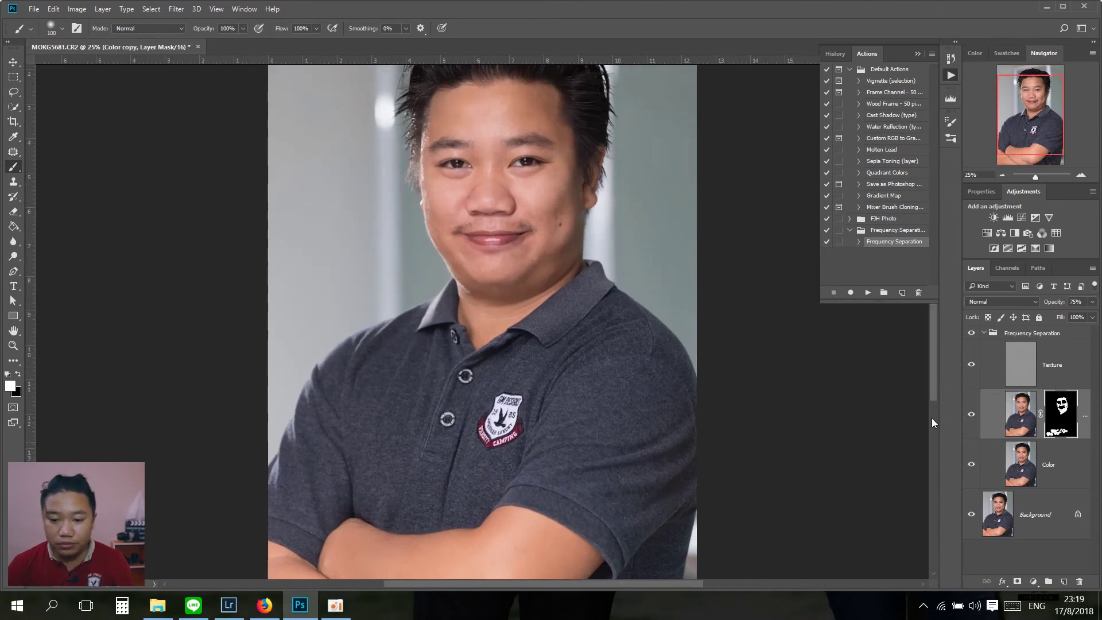
{"action": "left_click", "coordinate": [972, 333]}
{"action": "left_click", "coordinate": [972, 333]}
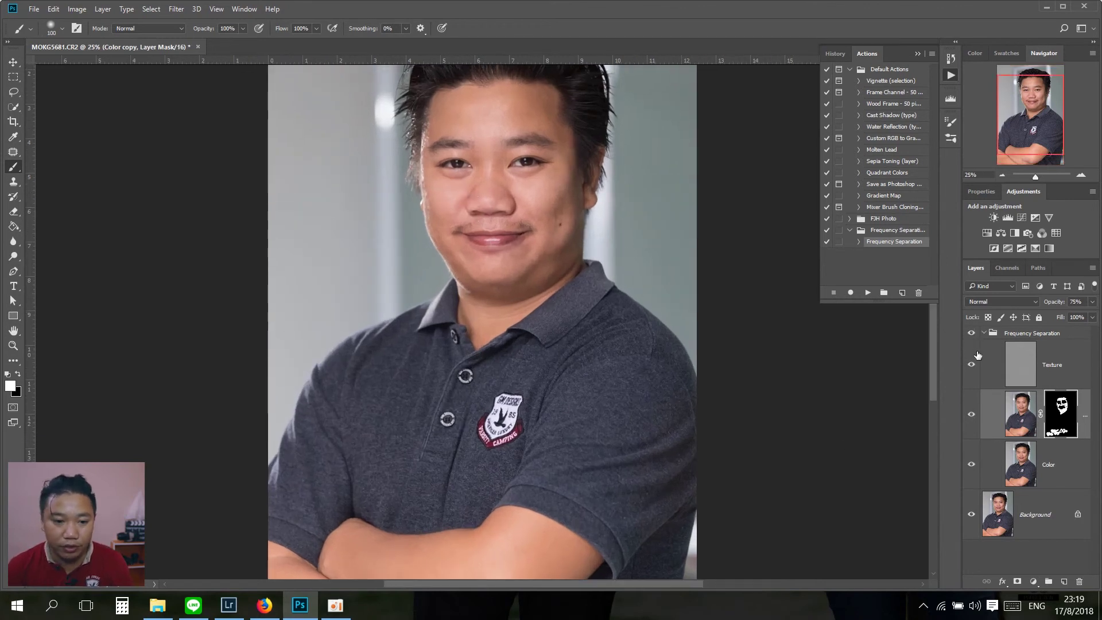
{"action": "key", "text": "ctrl+plus"}
{"action": "left_click_drag", "start_coordinate": [482, 71], "coordinate": [373, 376]}
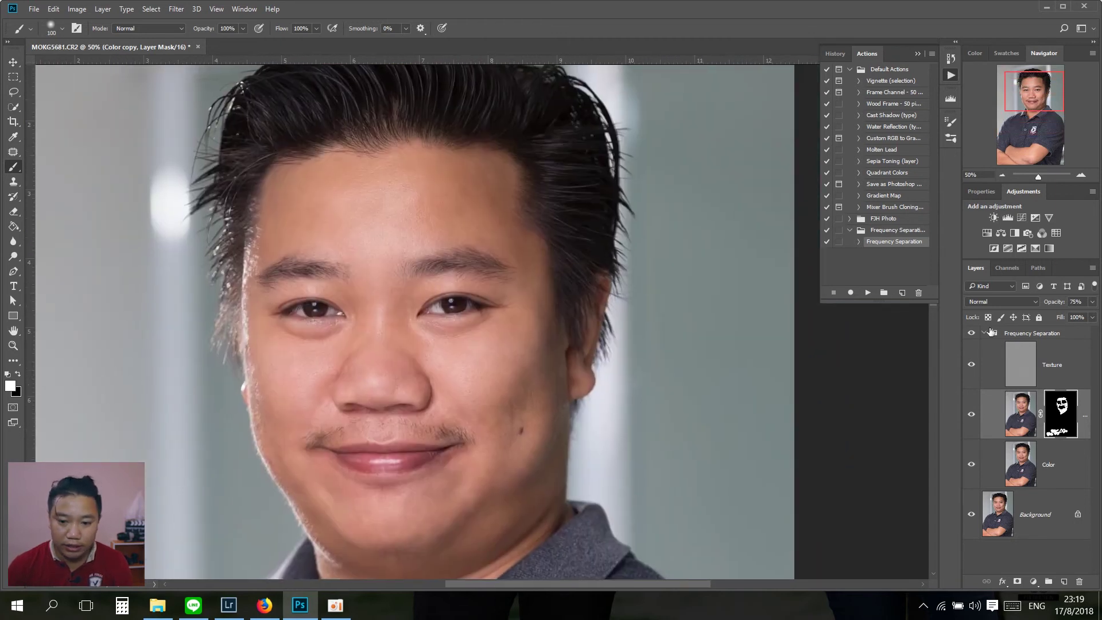
{"action": "scroll", "coordinate": [555, 363], "scroll_direction": "down", "scroll_amount": 2}
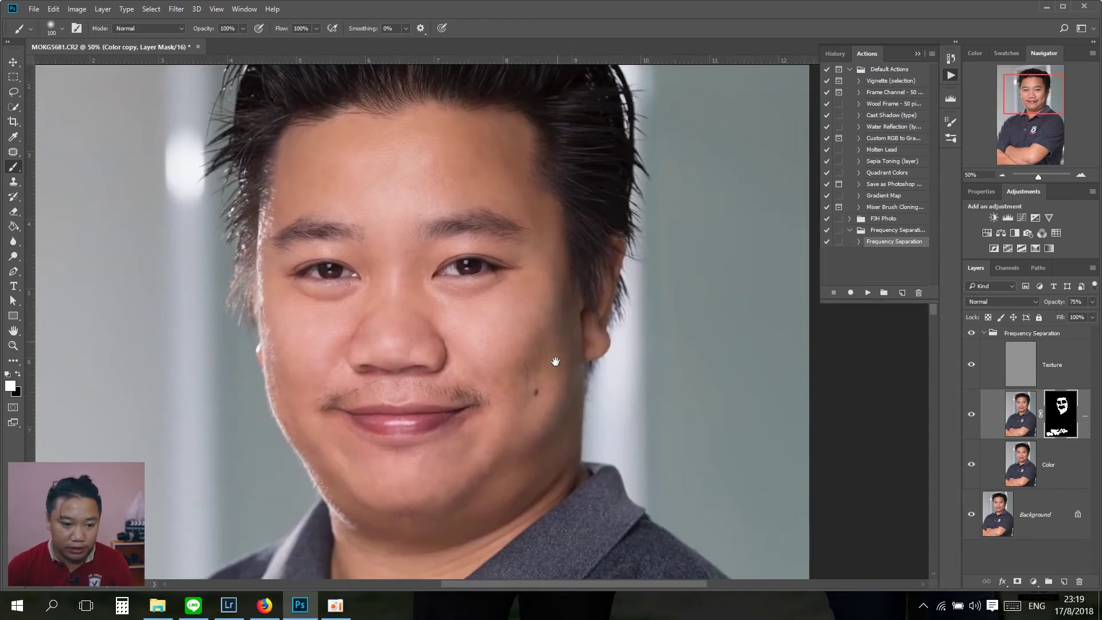
{"action": "left_click", "coordinate": [971, 333]}
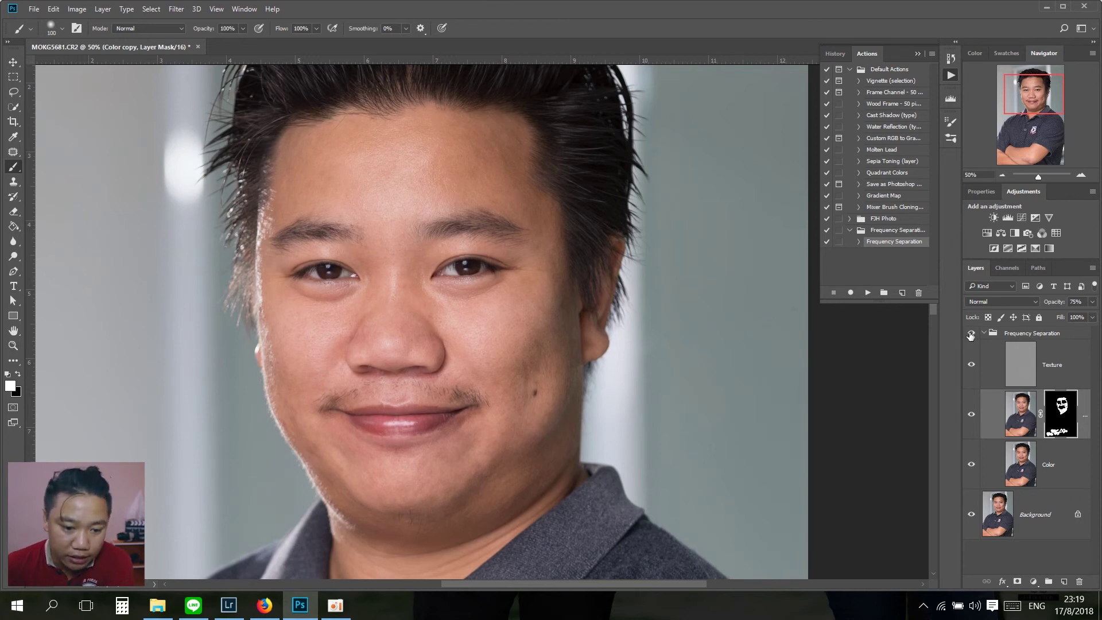
{"action": "left_click", "coordinate": [971, 332]}
{"action": "left_click", "coordinate": [971, 333]}
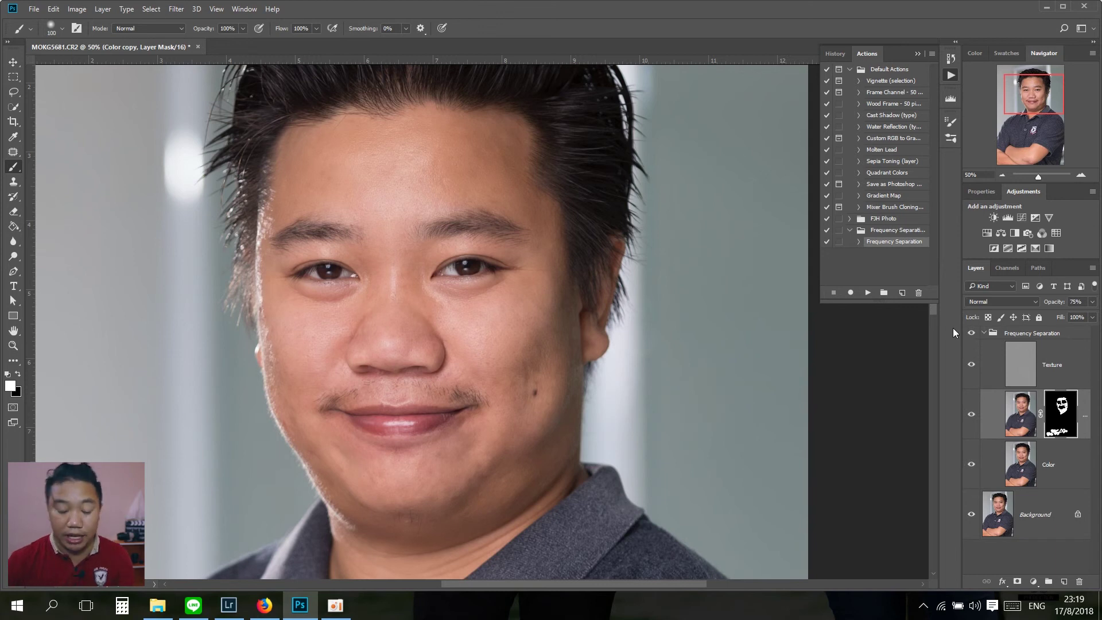
{"action": "key", "text": "ctrl+0"}
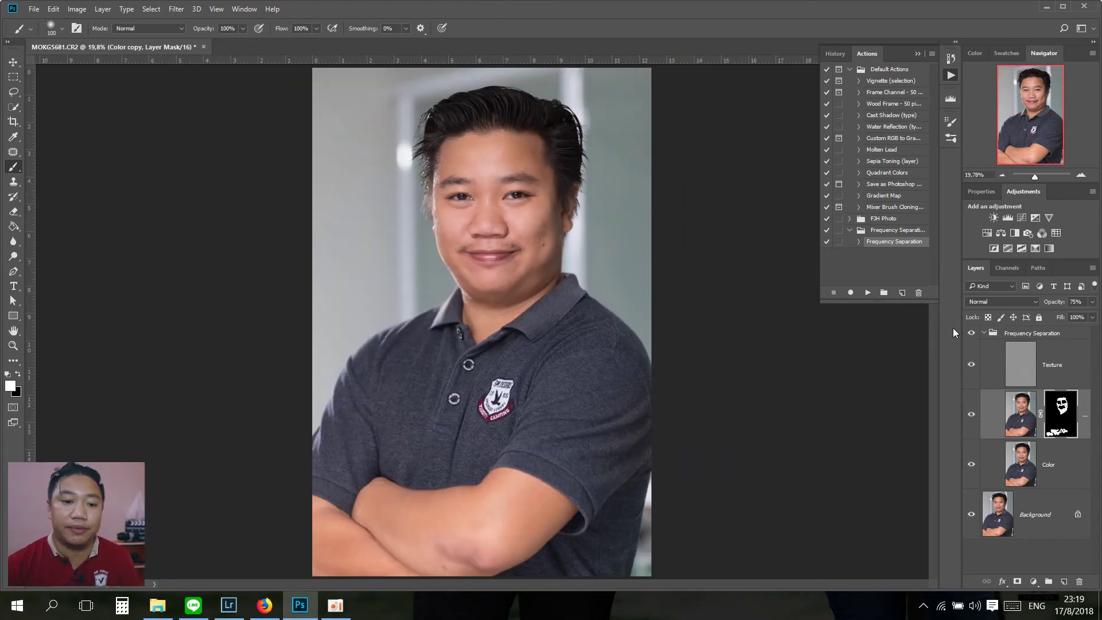